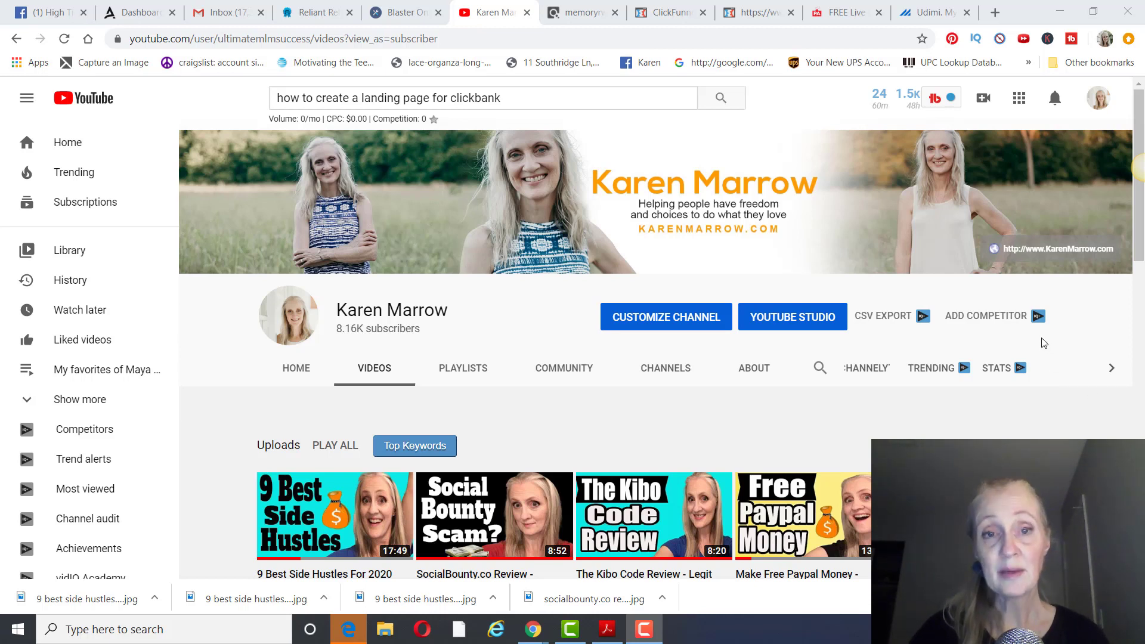
Step: Review the Passive Affiliate System listing in ClickBank, then return to the ClickFunnels dashboard
click(582, 13)
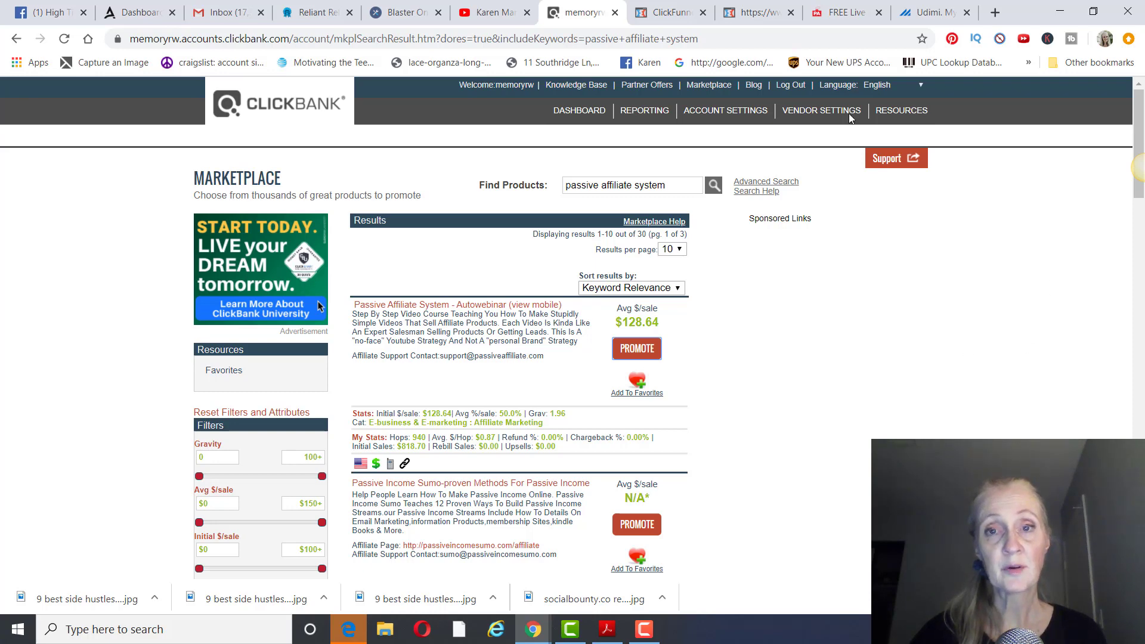
click(673, 13)
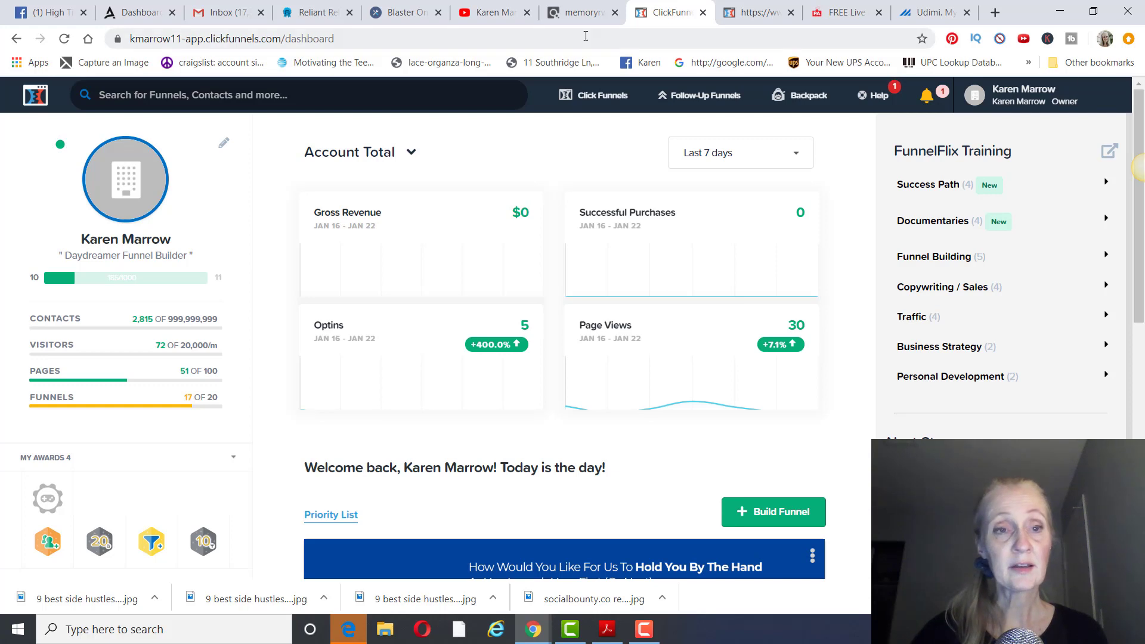
Step: Open the Passive Affiliate System funnel from the Funnels list
mouse_move(587, 88)
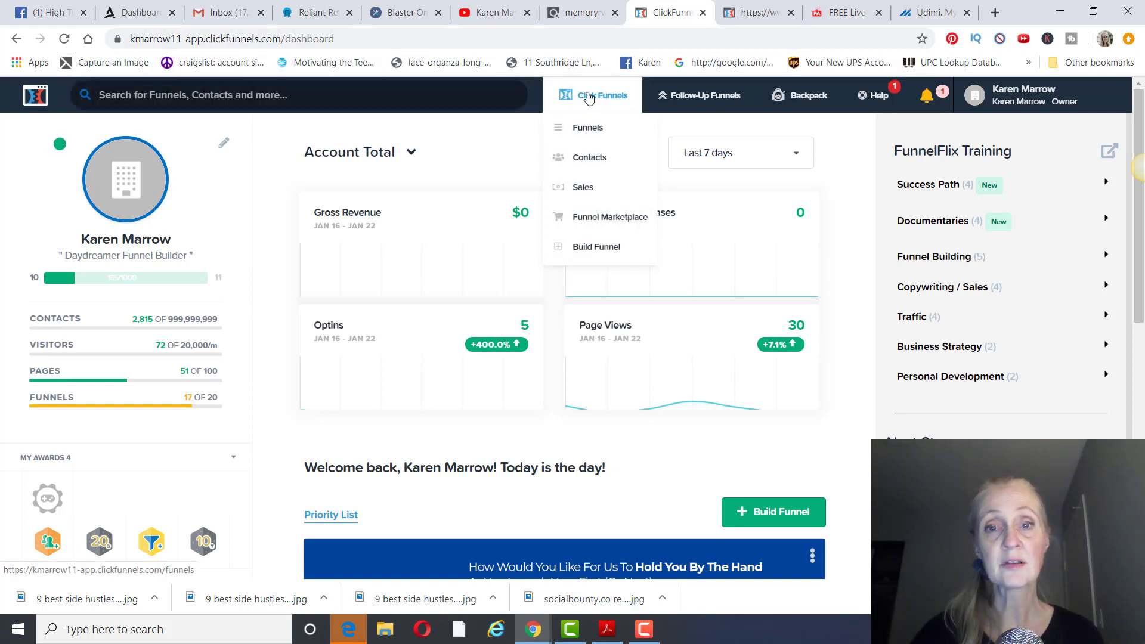
click(588, 141)
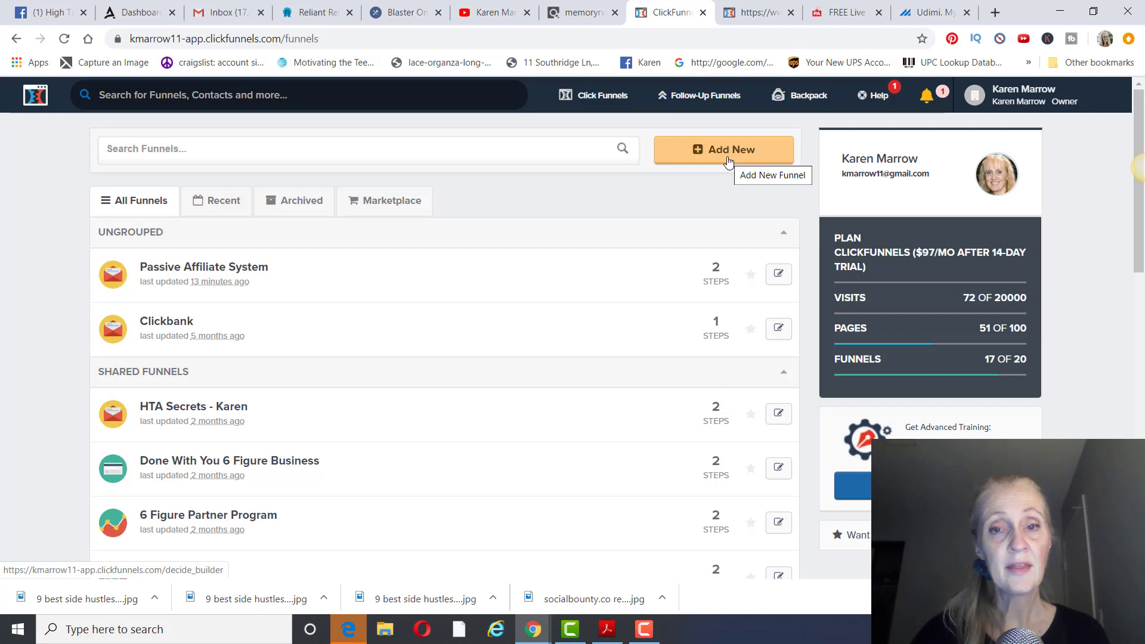
click(242, 268)
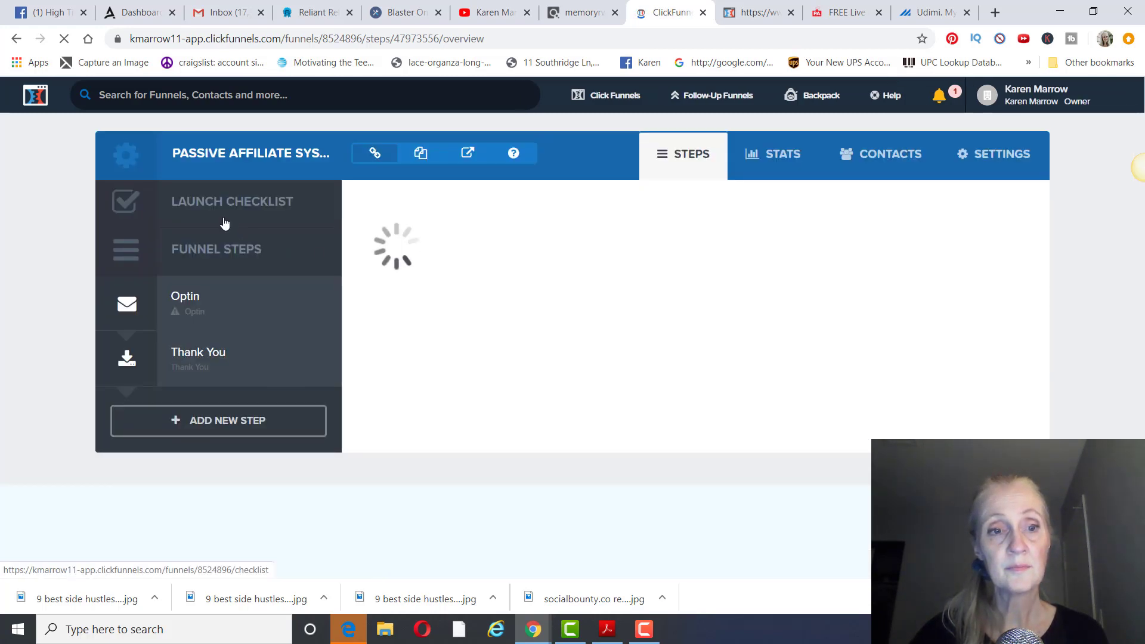
Step: Open the Optin step and start browsing the email opt-in template grid
click(188, 306)
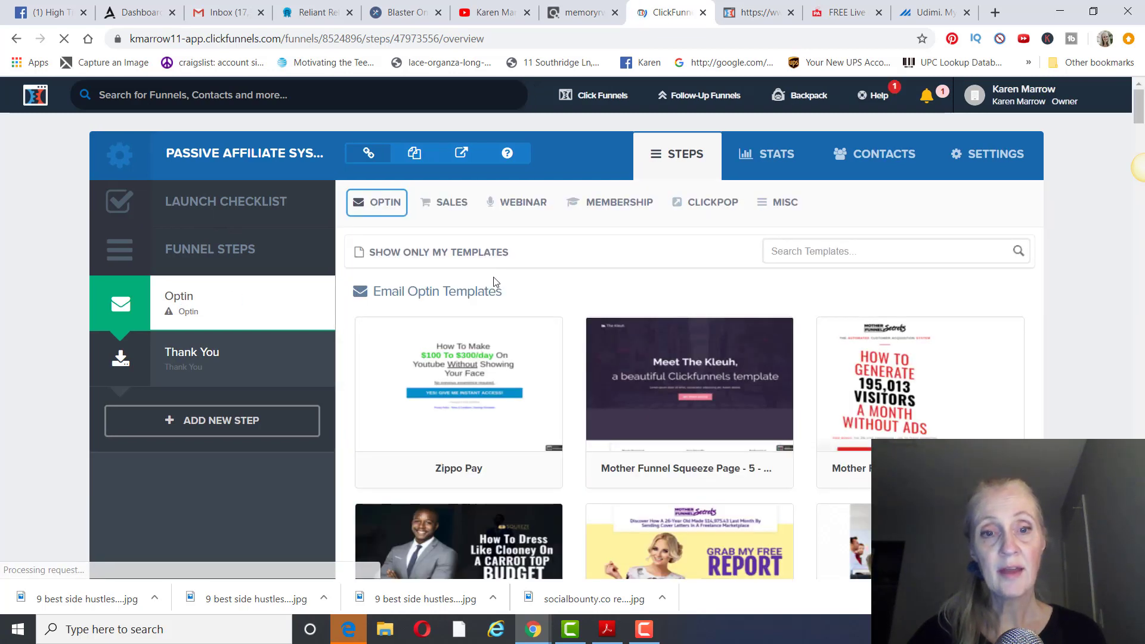
mouse_move(457, 361)
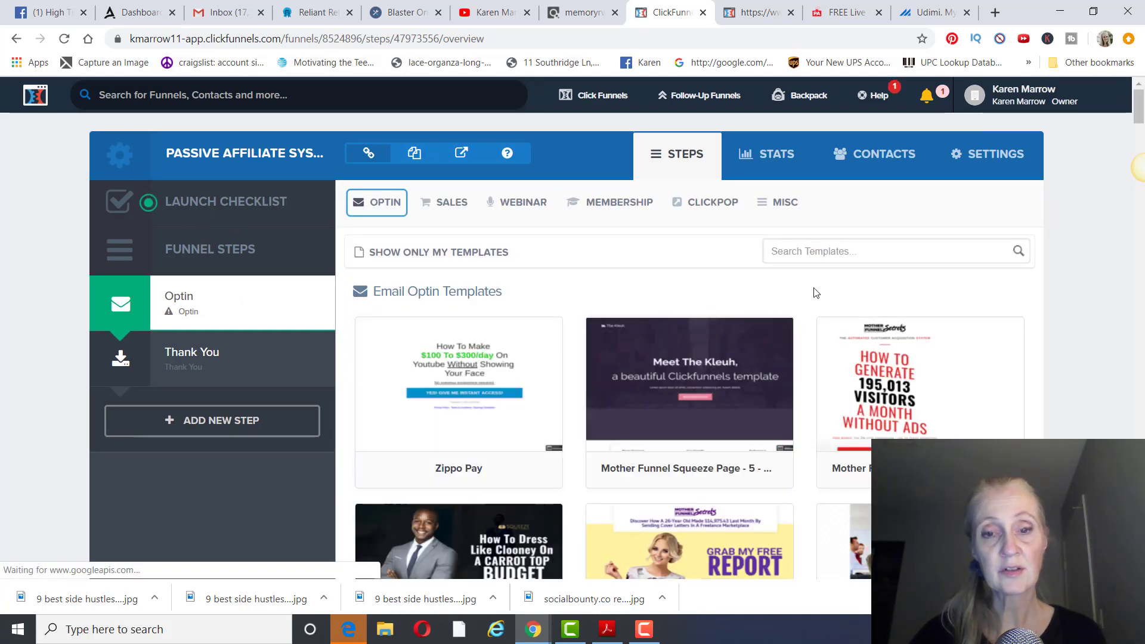
scroll(1038, 308, down, 1)
scroll(1029, 308, down, 6)
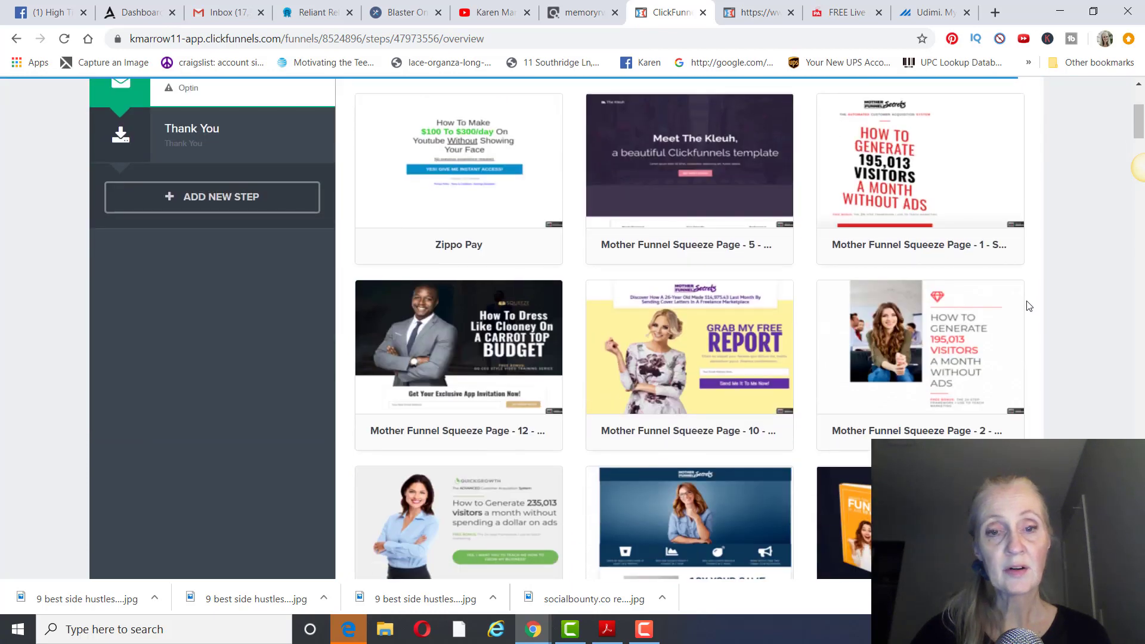
scroll(1022, 307, up, 5)
mouse_move(477, 301)
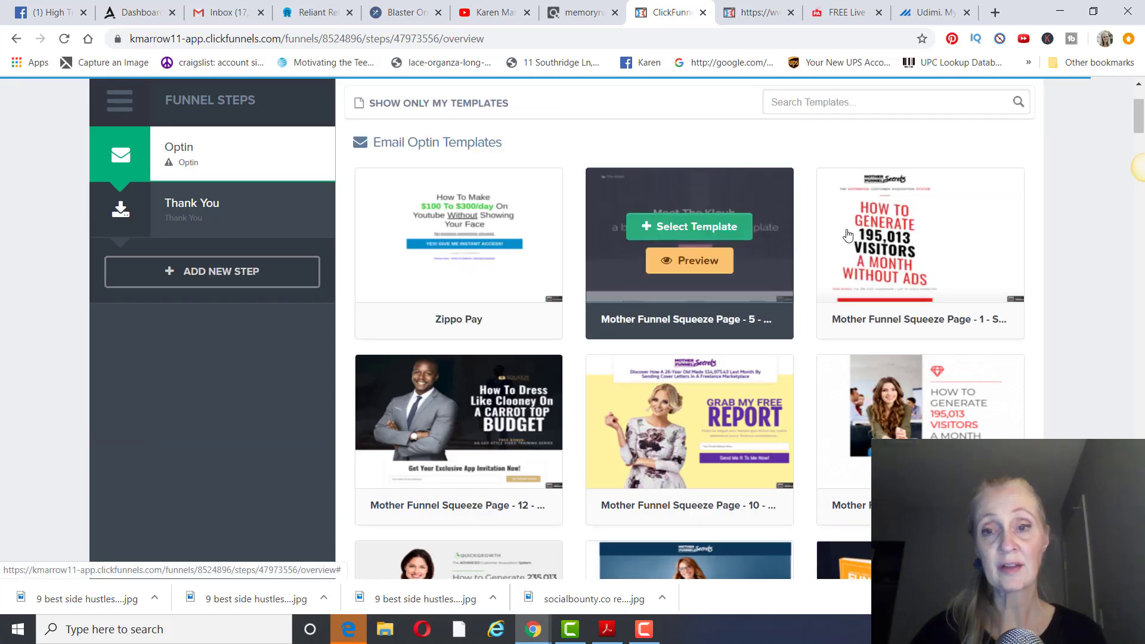
Step: Scroll further down the templates and preview Clean Box Optin in a new tab
scroll(1041, 244, down, 9)
scroll(1037, 240, down, 15)
scroll(1051, 240, down, 14)
scroll(1044, 232, down, 18)
scroll(1042, 226, down, 18)
scroll(1037, 220, down, 5)
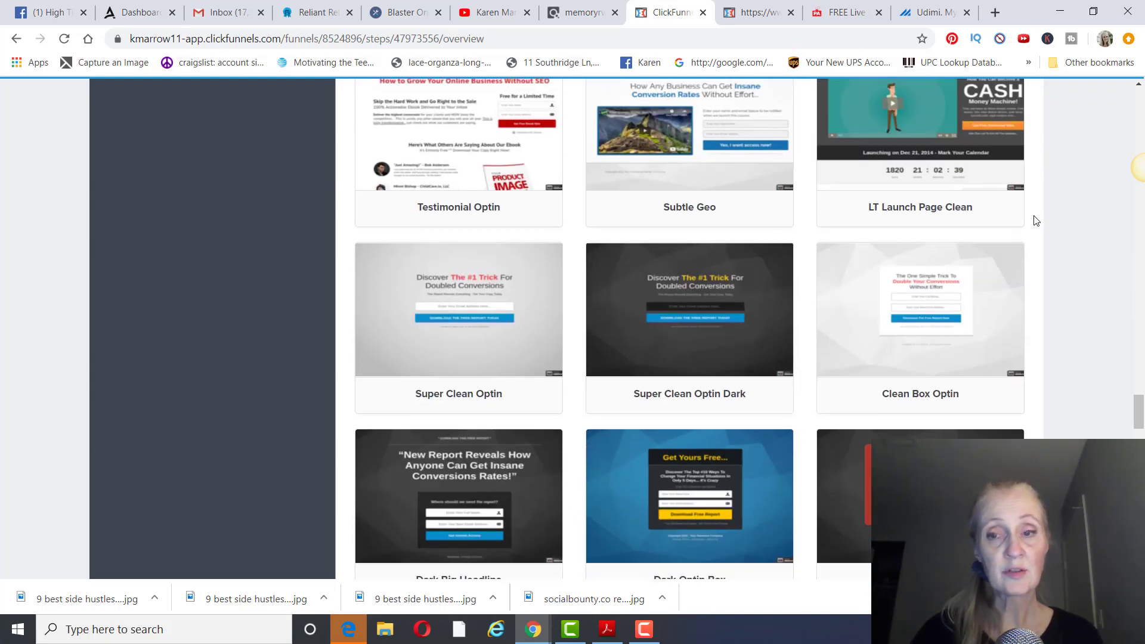
mouse_move(914, 341)
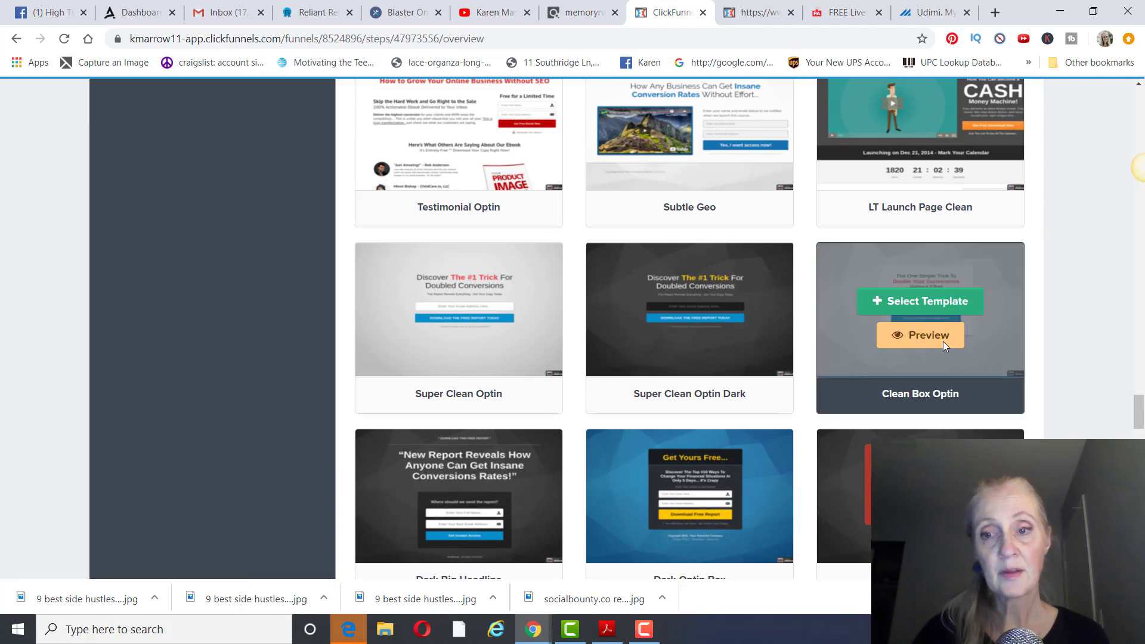
click(943, 341)
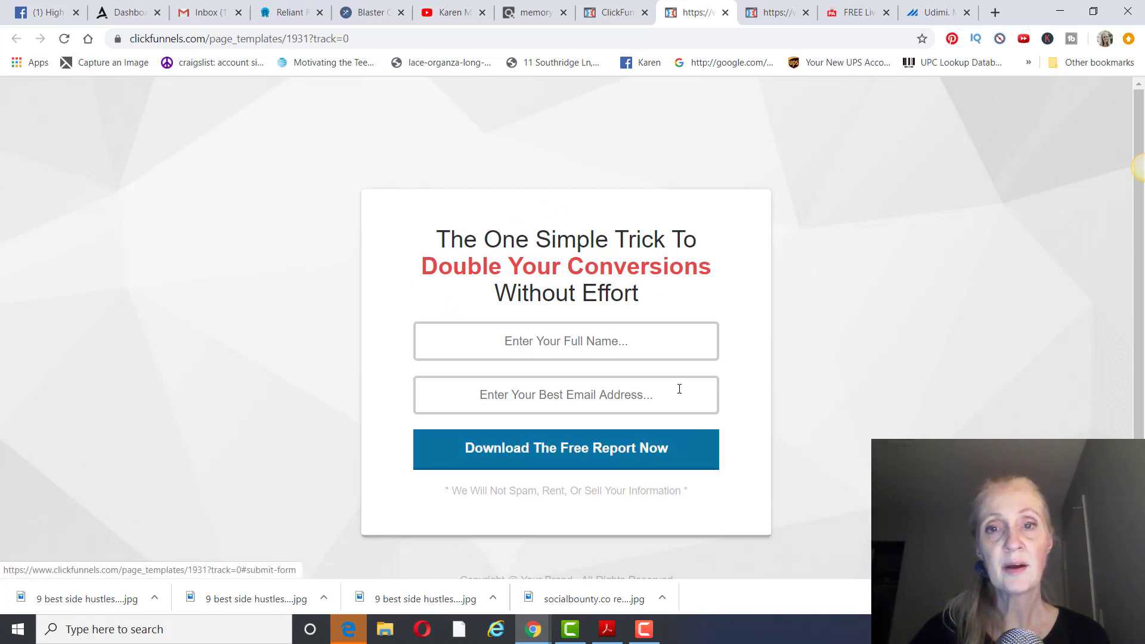
Step: Leave the template gallery and view the 'How I Make A Full-Time Income On Youtube' workshop page
click(621, 16)
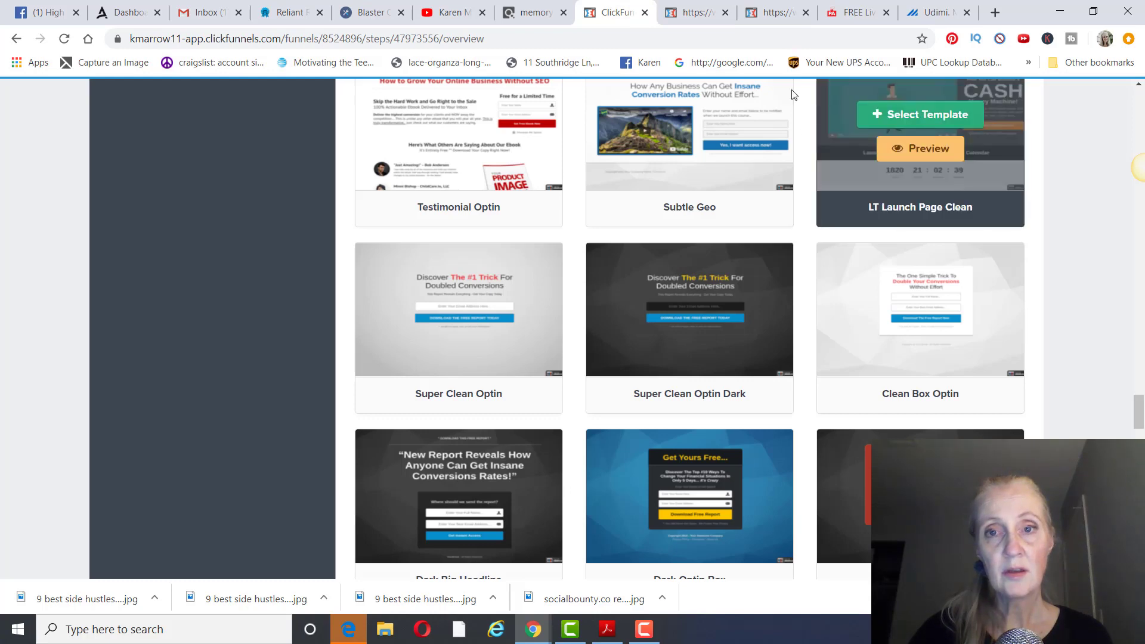
click(851, 16)
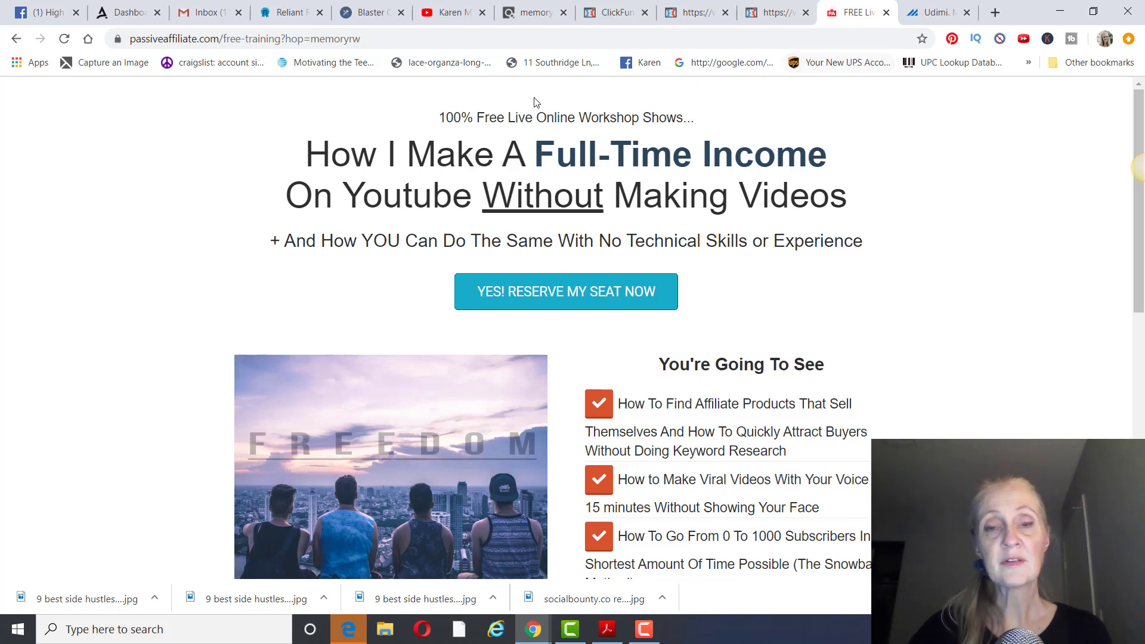
Step: Generate an encrypted HopLink for Passive Affiliate System using the saved account nickname
click(533, 13)
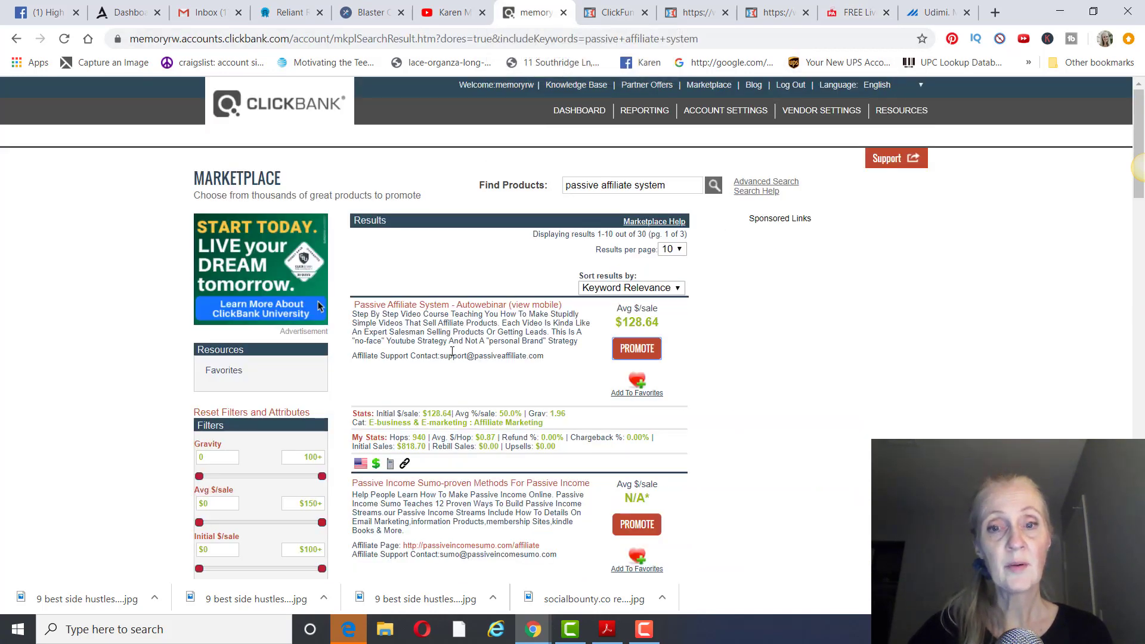
click(637, 350)
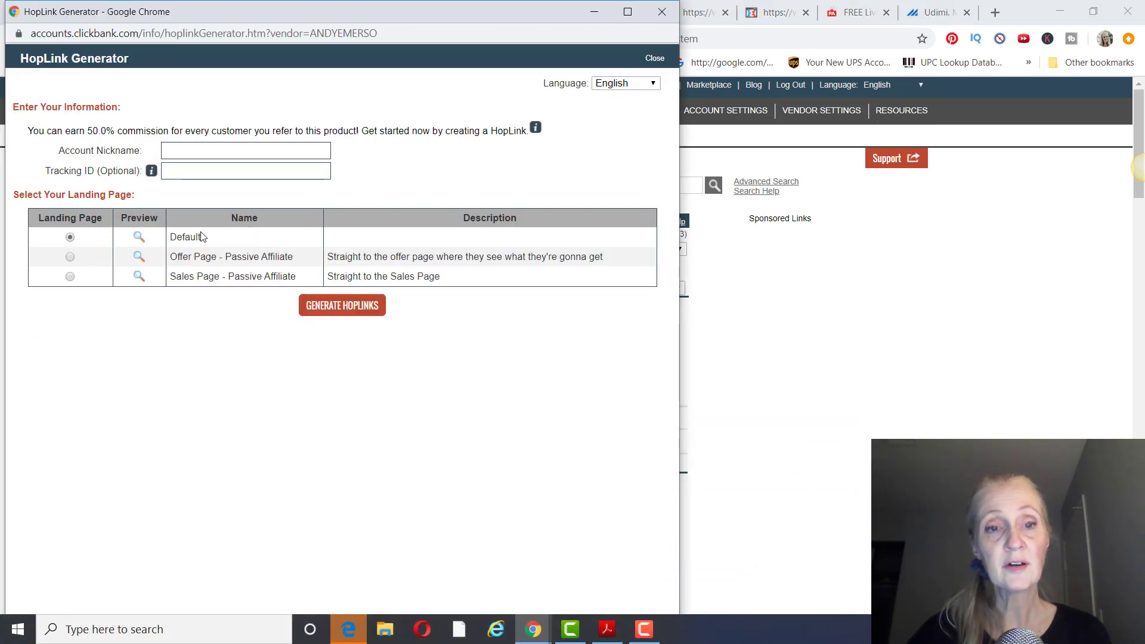
click(304, 306)
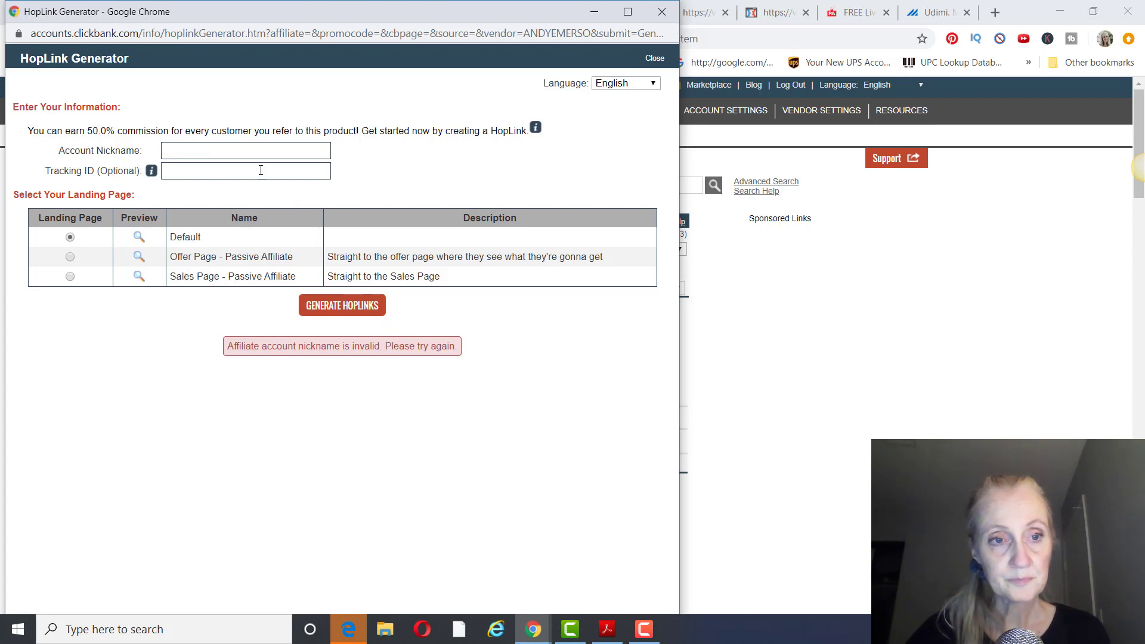
click(251, 150)
click(210, 187)
click(344, 304)
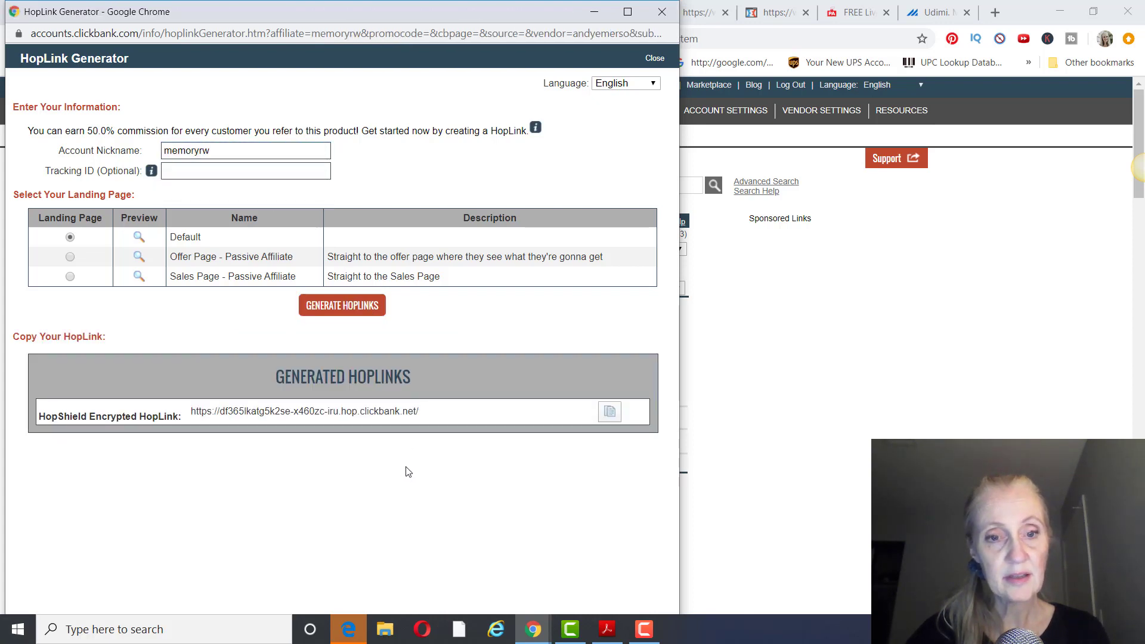
Step: Highlight the generated HopLink URL for copying and close the generator
drag(440, 415, 101, 439)
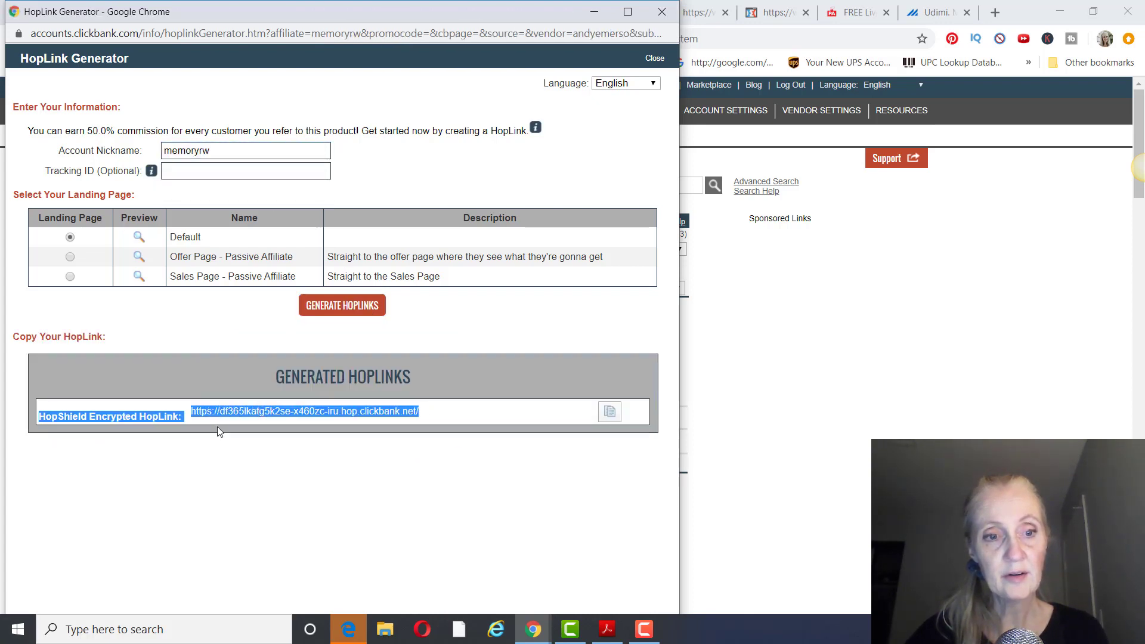
drag(217, 427, 188, 417)
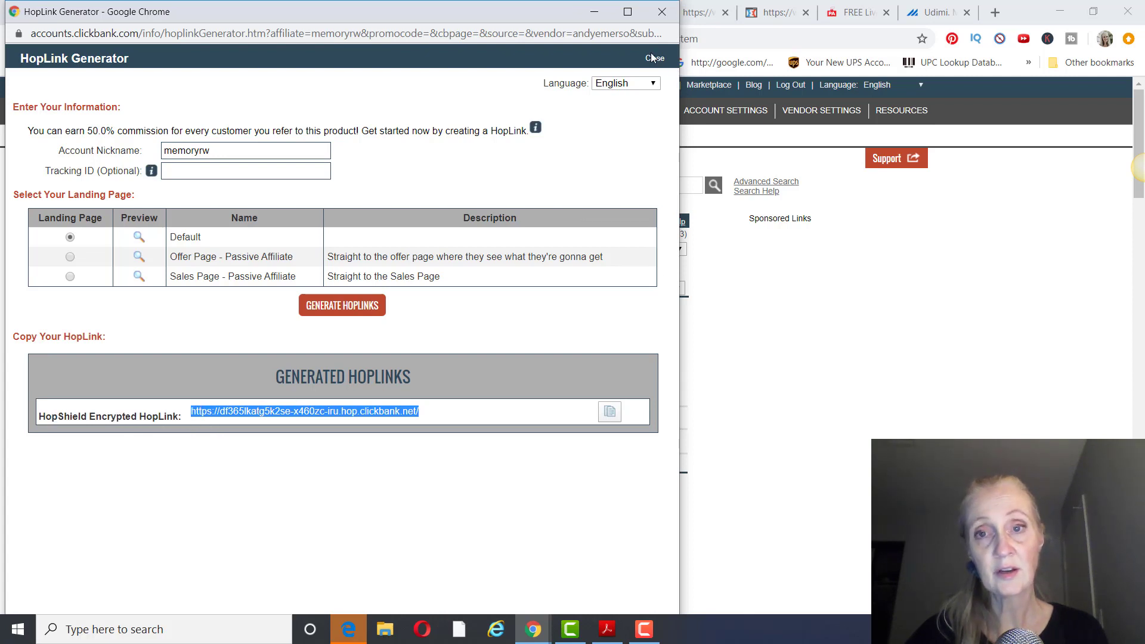
click(656, 19)
Step: View the 'How To Make $100 To $300/day On Youtube Without Showing Your Face' template preview
click(859, 14)
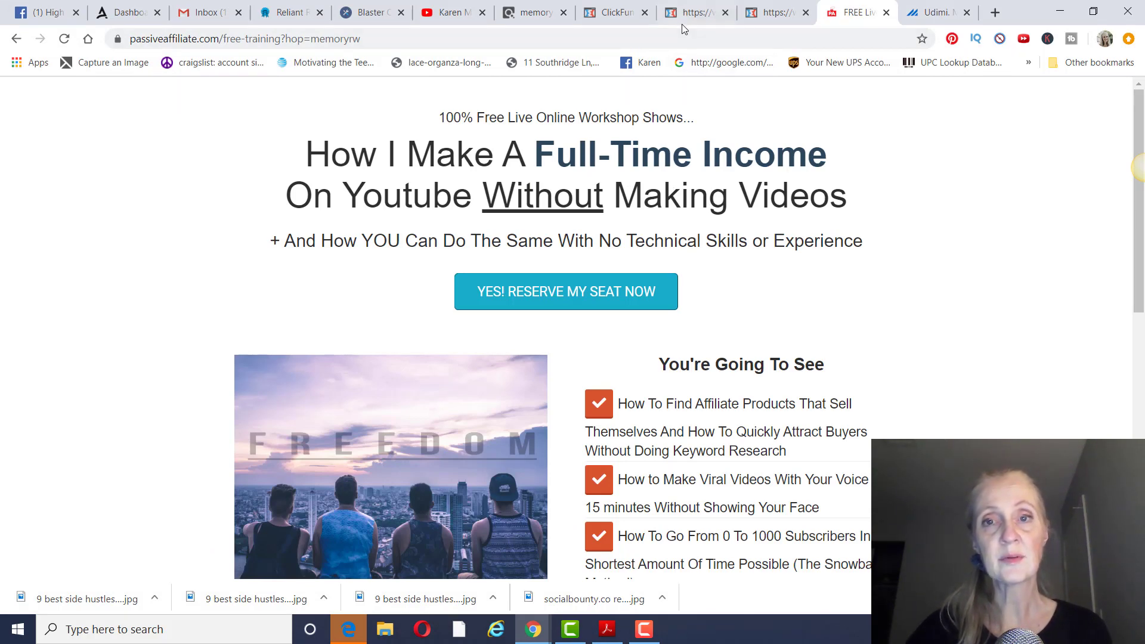
click(778, 18)
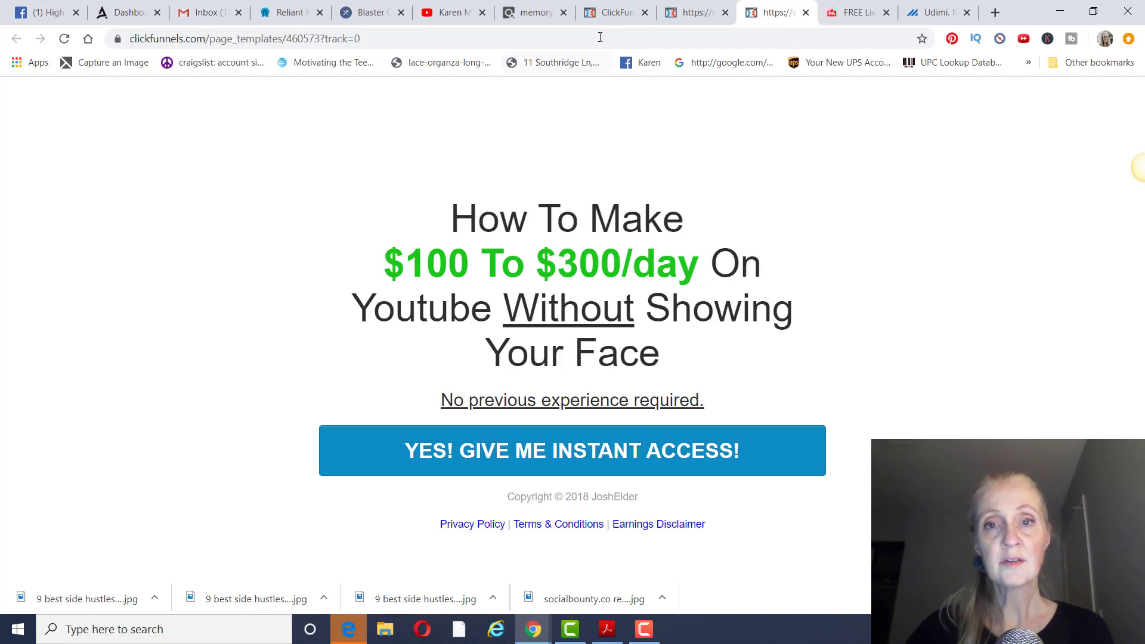
Step: In the template gallery, select the Zippo Pay email opt-in template as the Optin step's page
click(612, 16)
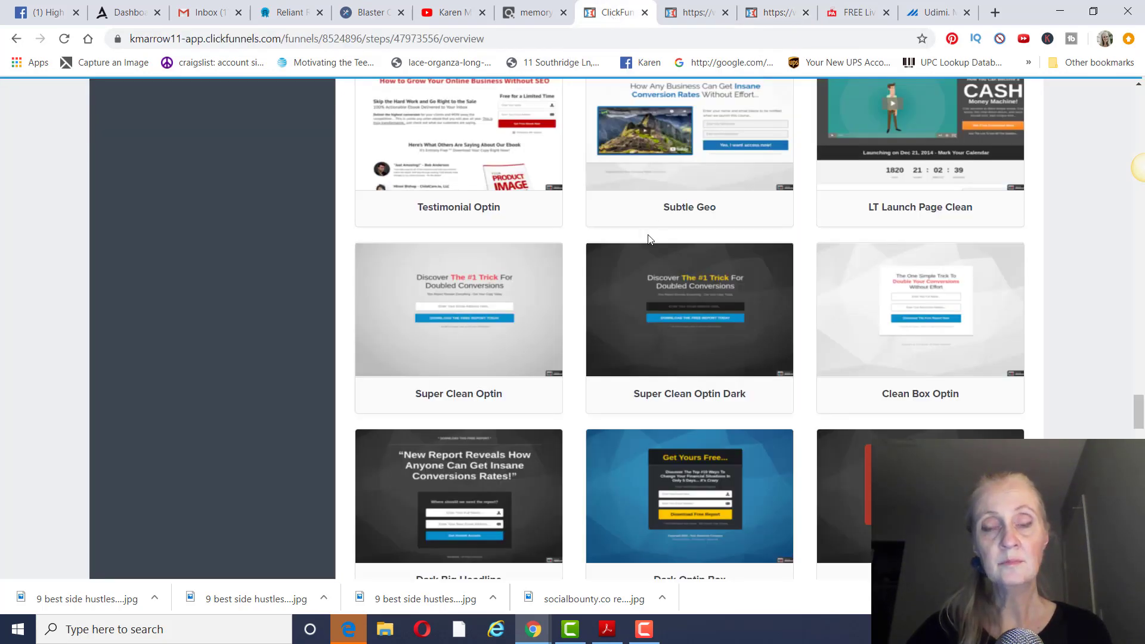
scroll(648, 239, up, 10)
scroll(648, 238, down, 7)
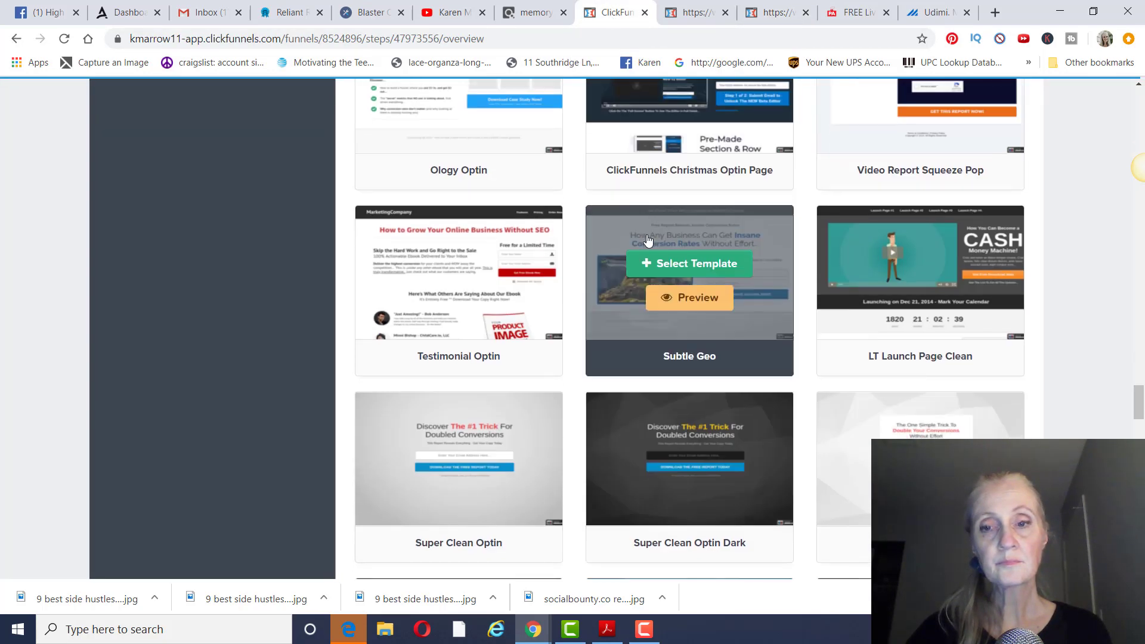
scroll(648, 239, down, 15)
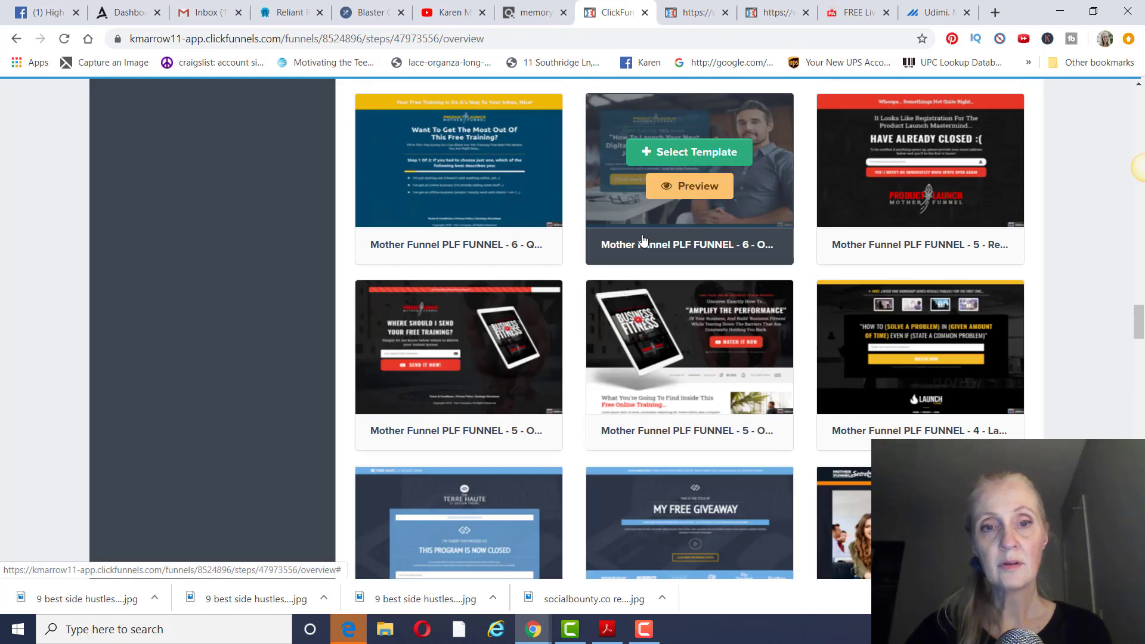
scroll(643, 240, up, 10)
scroll(643, 240, up, 3)
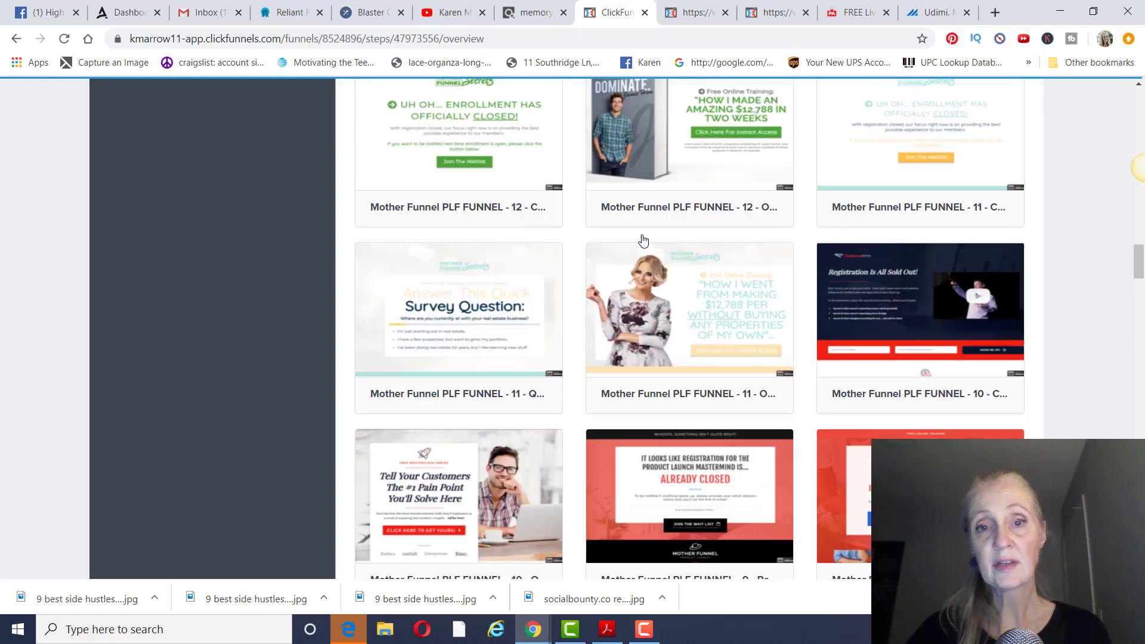
scroll(643, 240, up, 15)
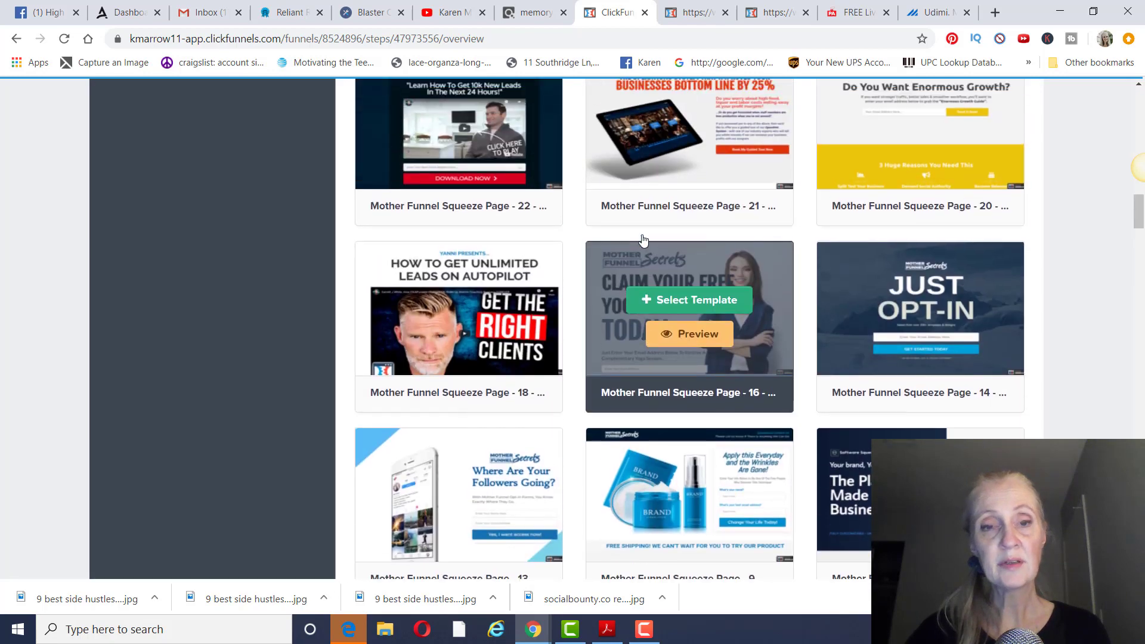
scroll(643, 240, up, 20)
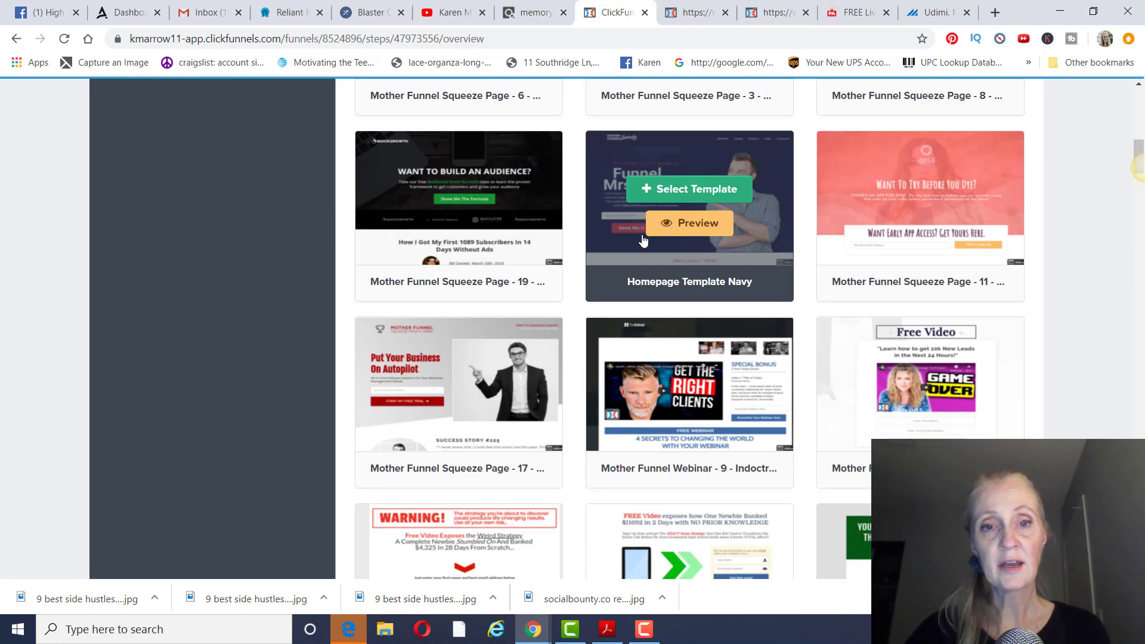
scroll(643, 239, up, 4)
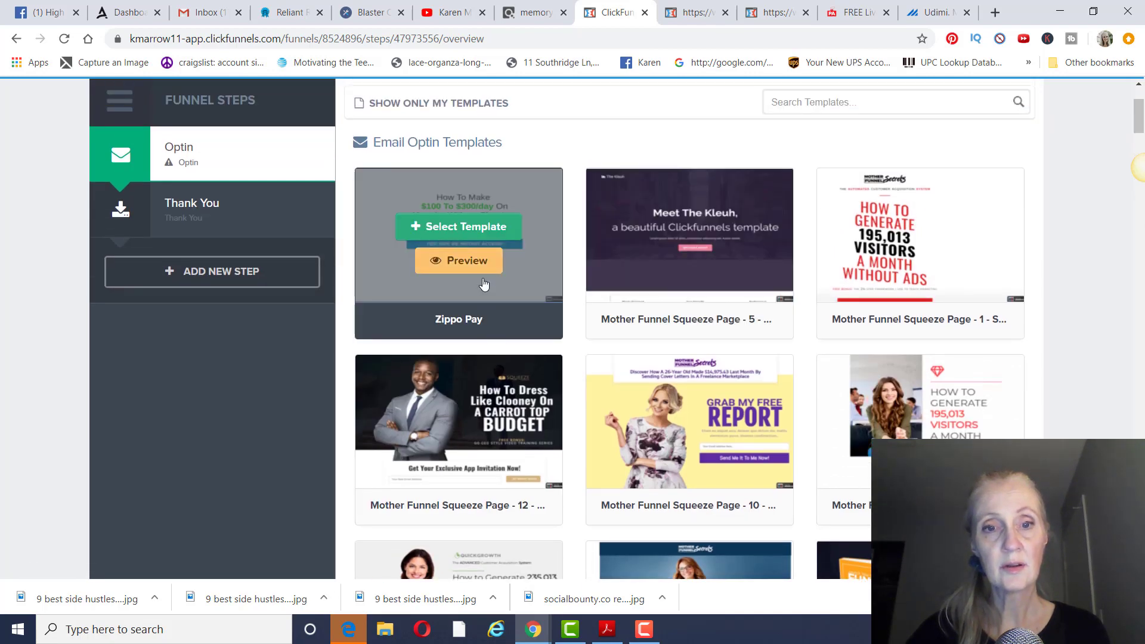
click(476, 228)
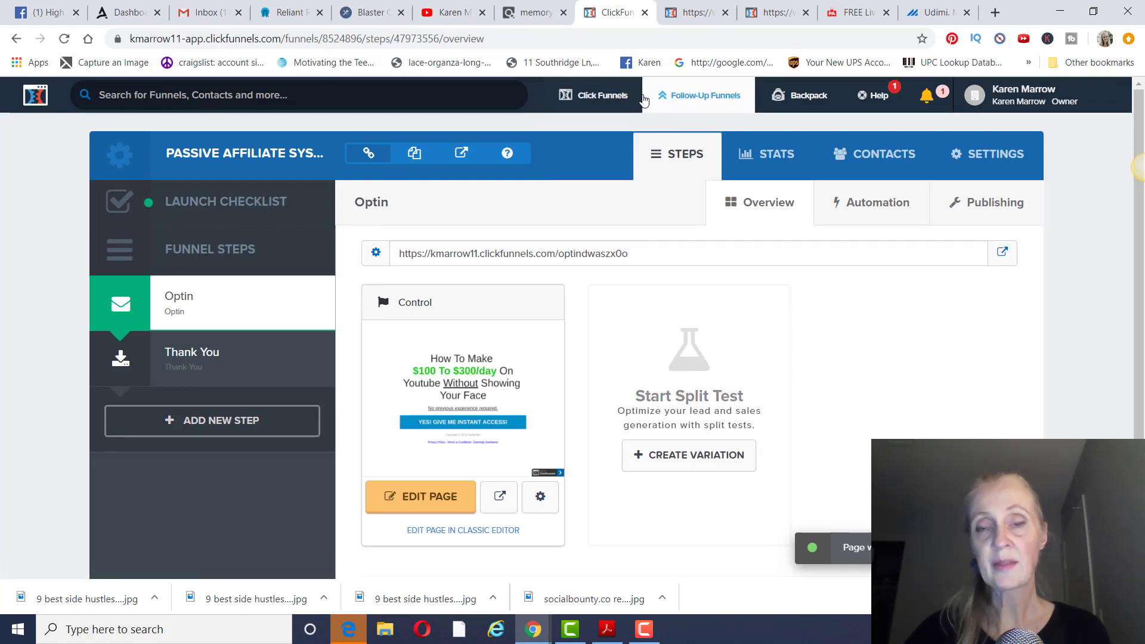
scroll(472, 434, down, 3)
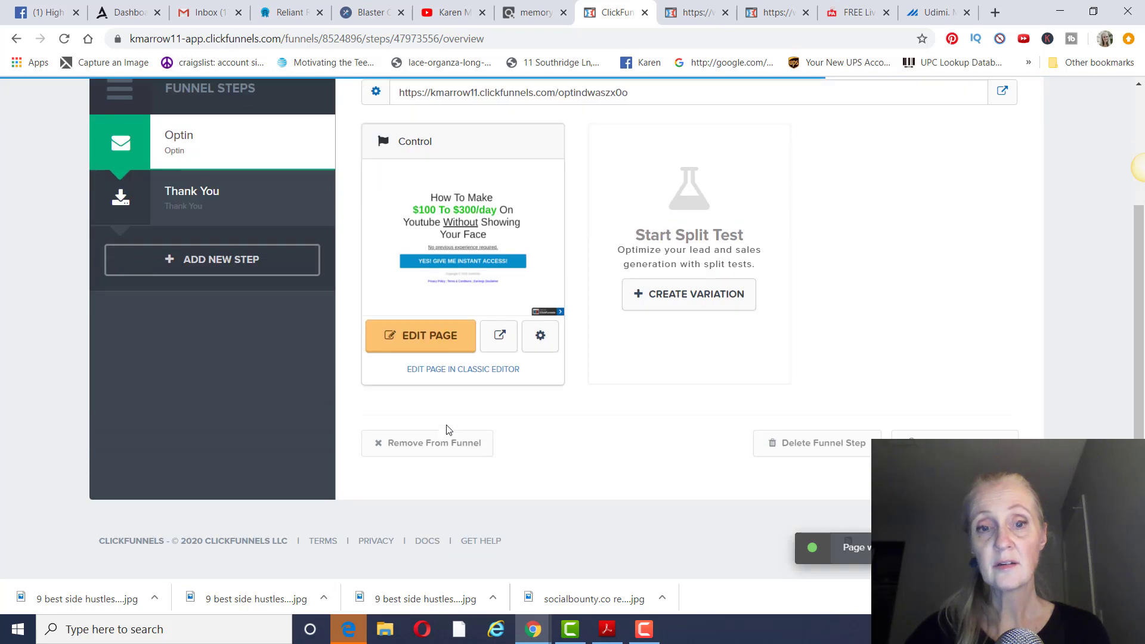
Step: Open the opt-in page in the editor and set the main headline's text colour to near-black
click(444, 341)
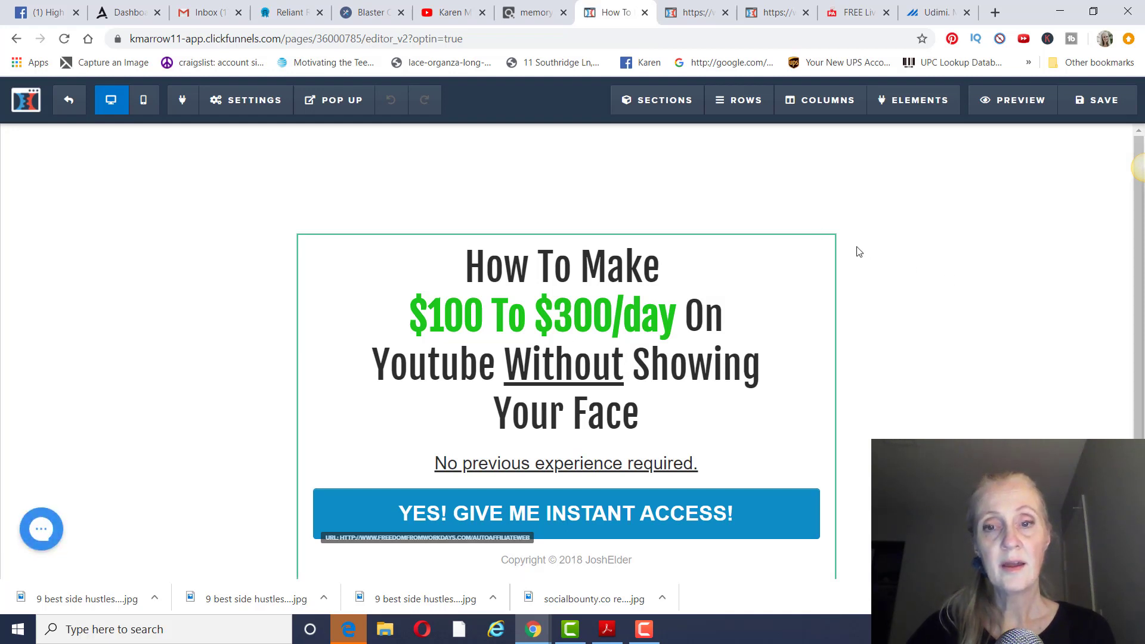
scroll(856, 251, down, 1)
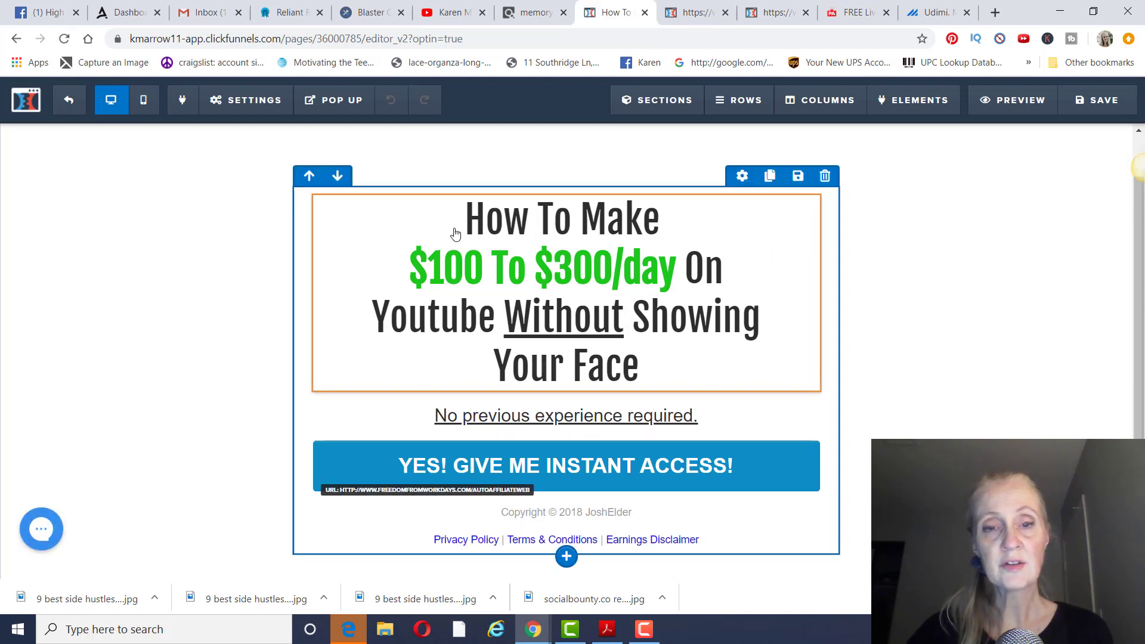
click(713, 236)
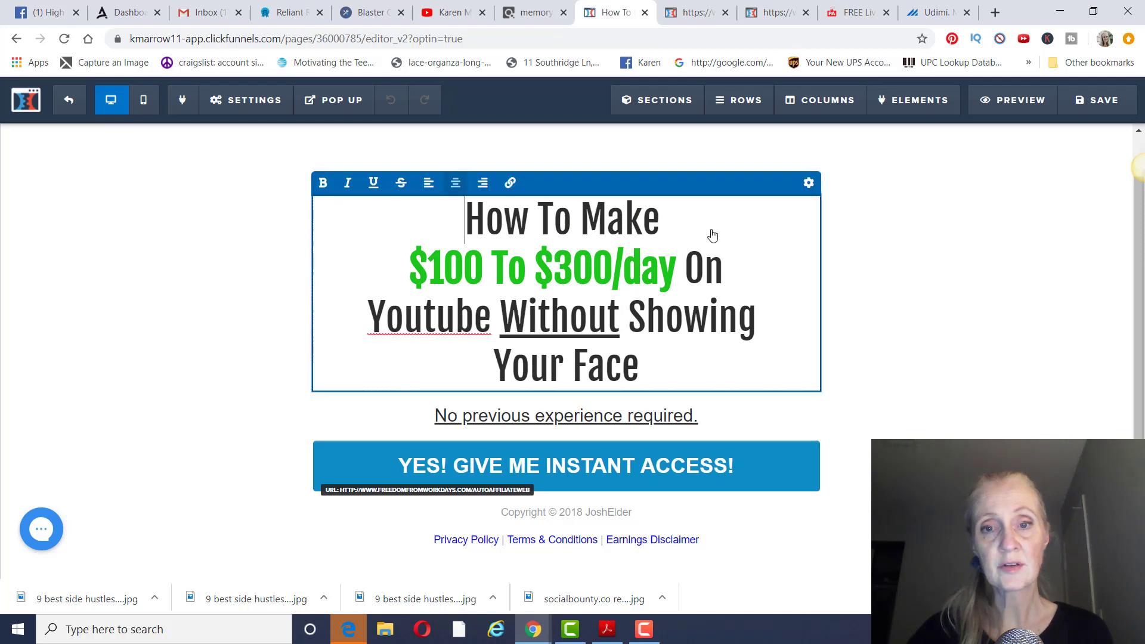
click(808, 185)
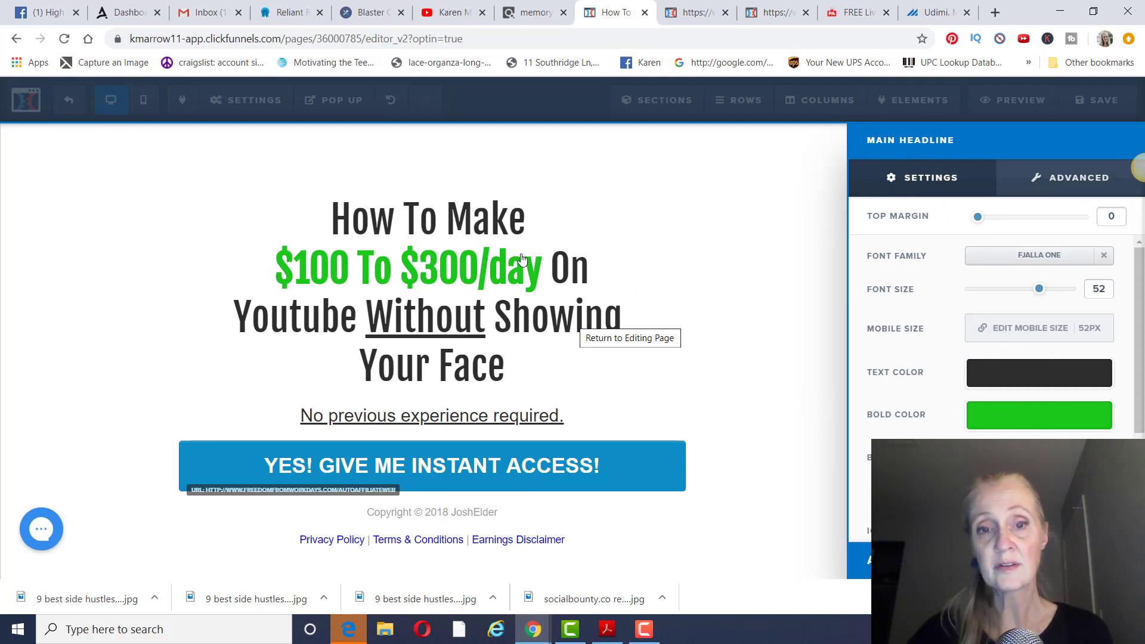
click(1001, 382)
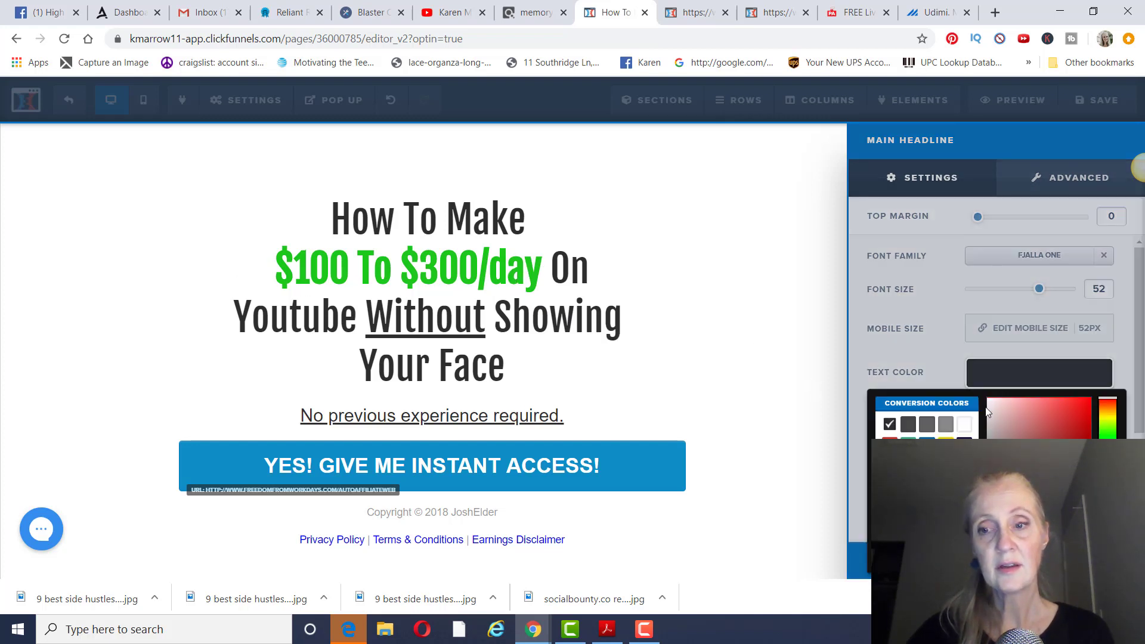
click(1080, 453)
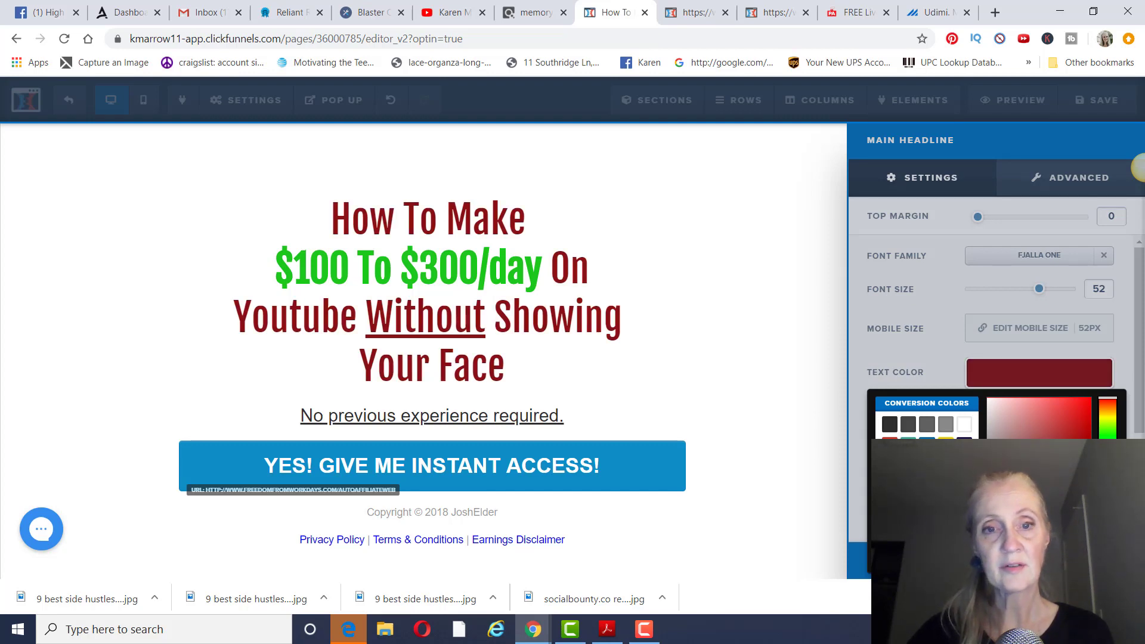
click(1002, 489)
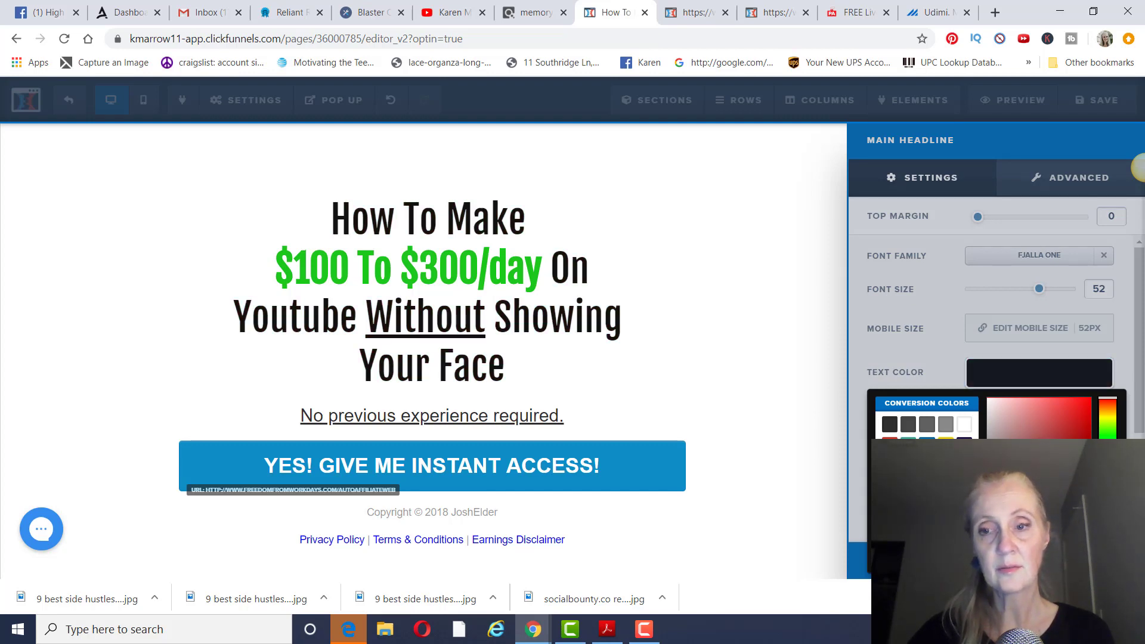
click(800, 357)
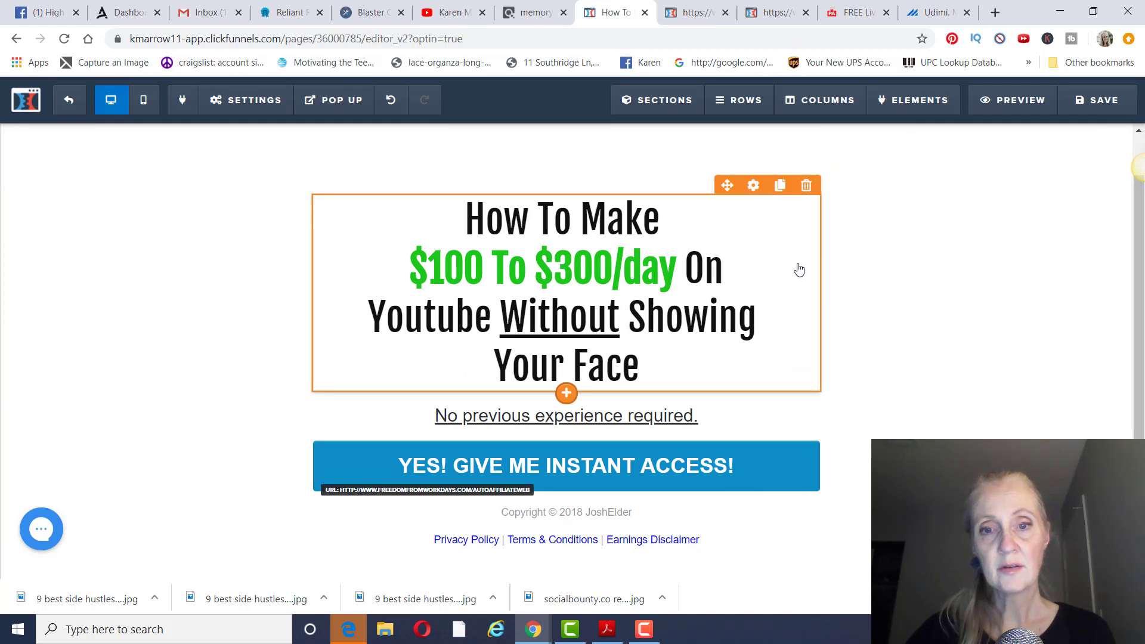
Step: Reduce the main headline's font size from 52 to 50
click(792, 266)
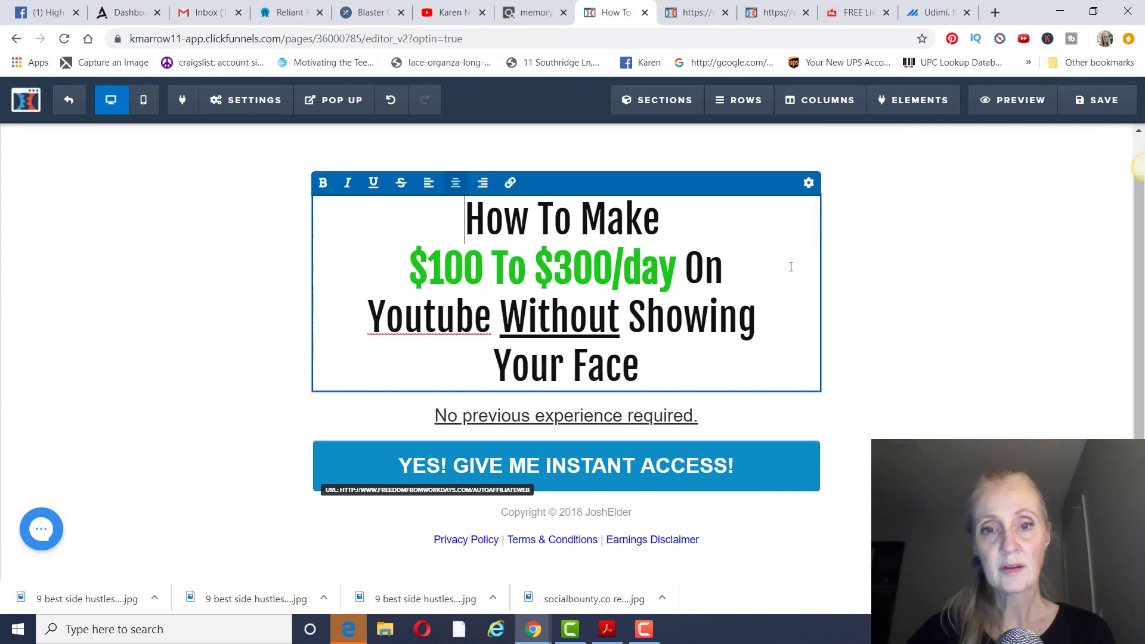
click(864, 233)
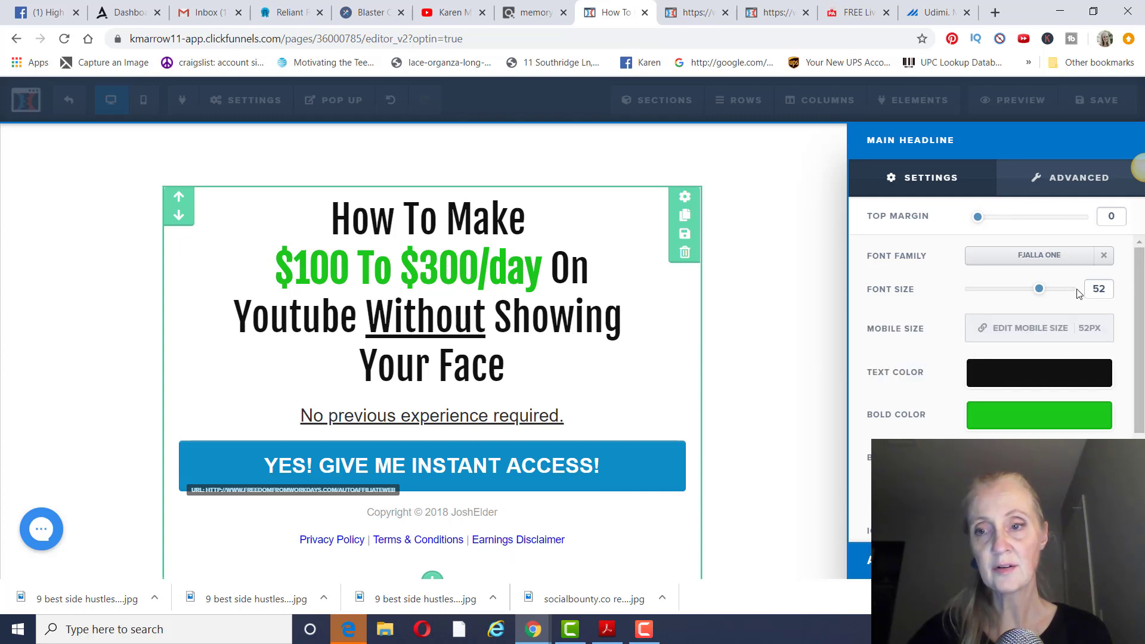
mouse_move(1041, 291)
mouse_down()
mouse_move(1064, 291)
mouse_move(1038, 285)
mouse_up()
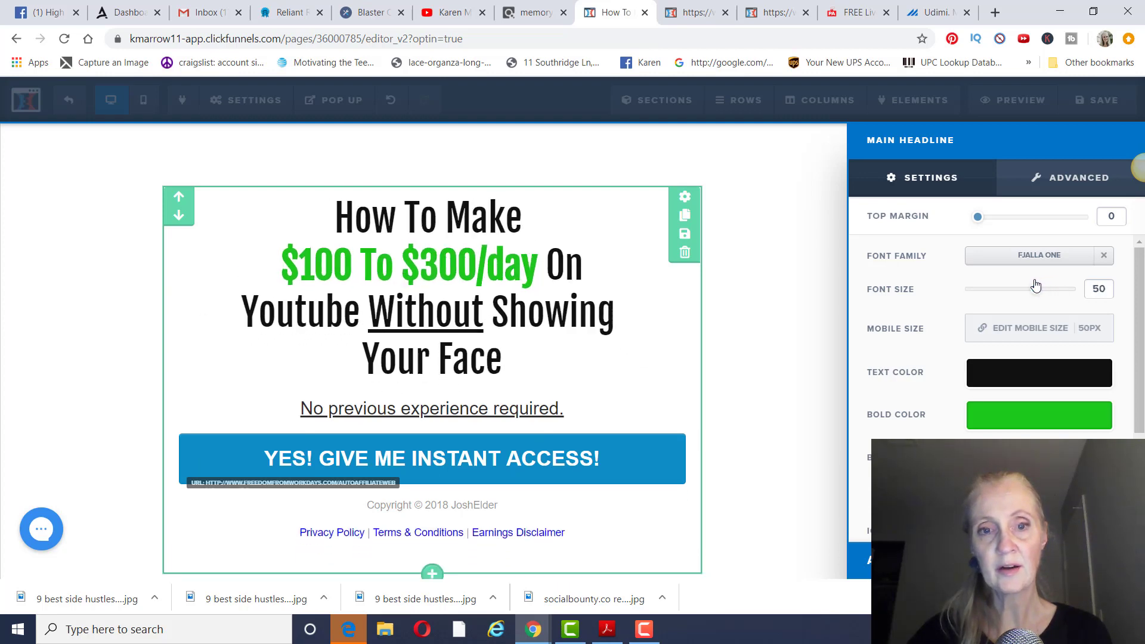
click(823, 348)
click(804, 293)
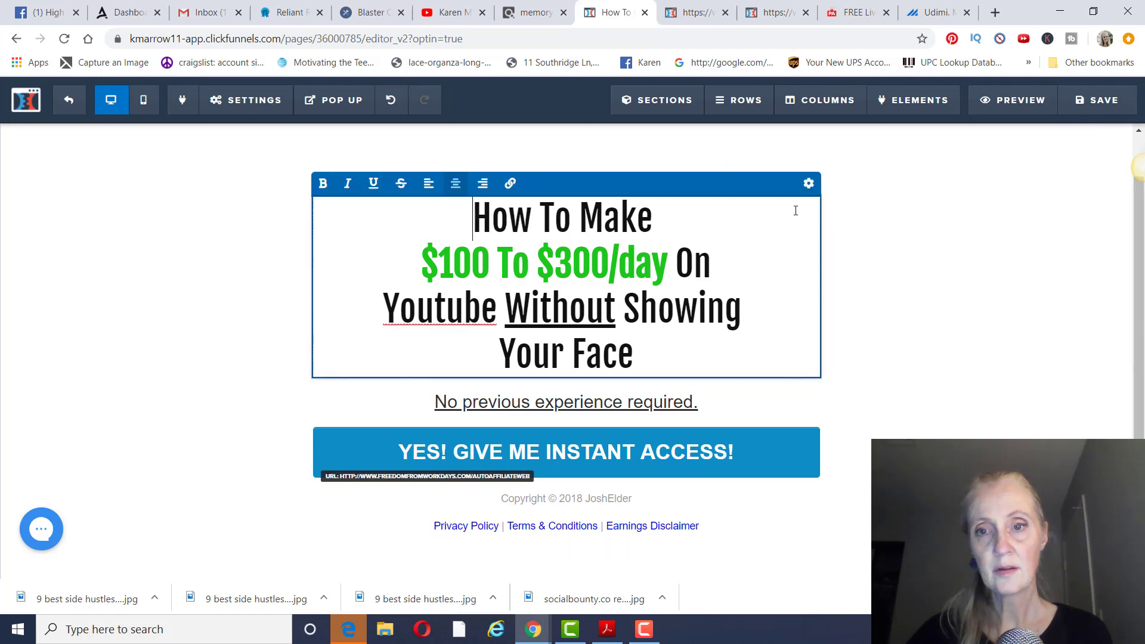
click(818, 203)
click(825, 200)
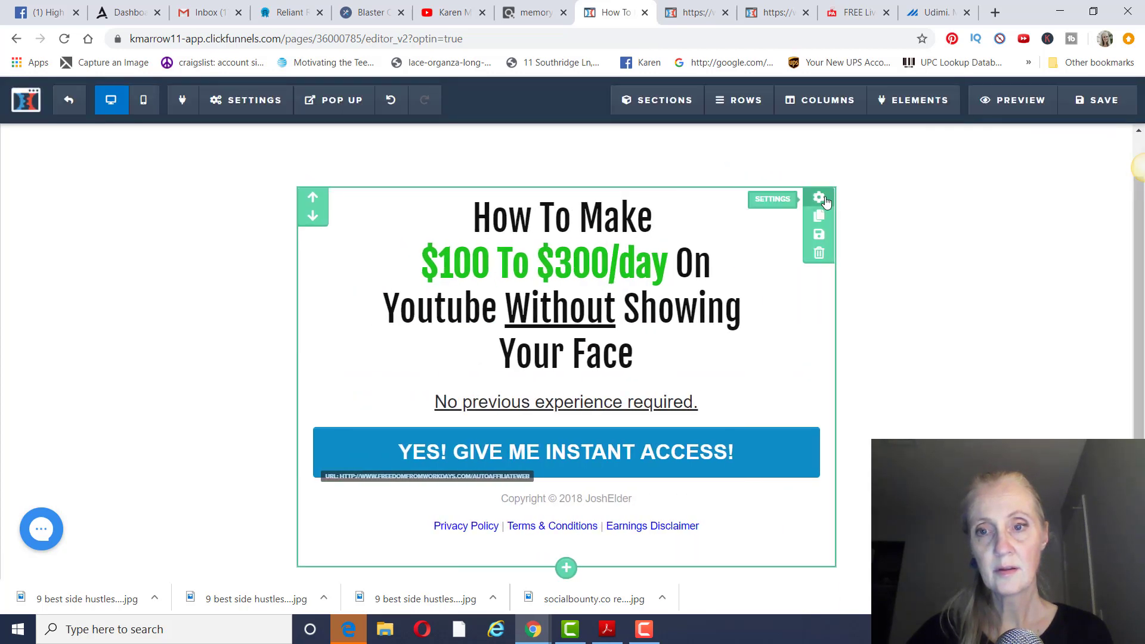
click(818, 198)
scroll(1044, 358, down, 2)
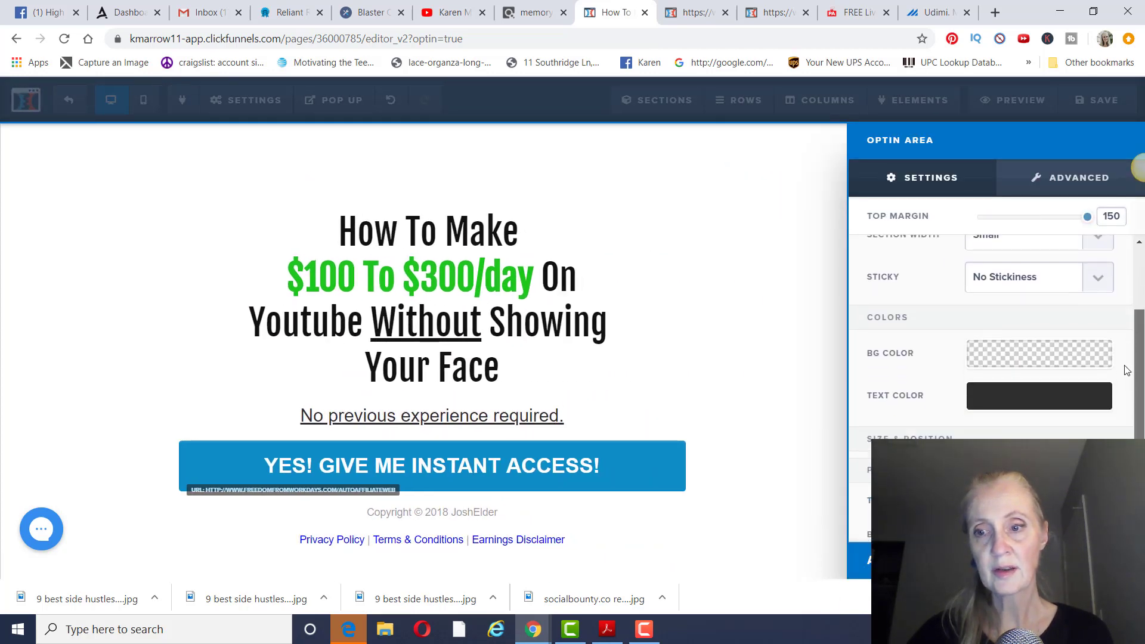
scroll(1125, 376, down, 1)
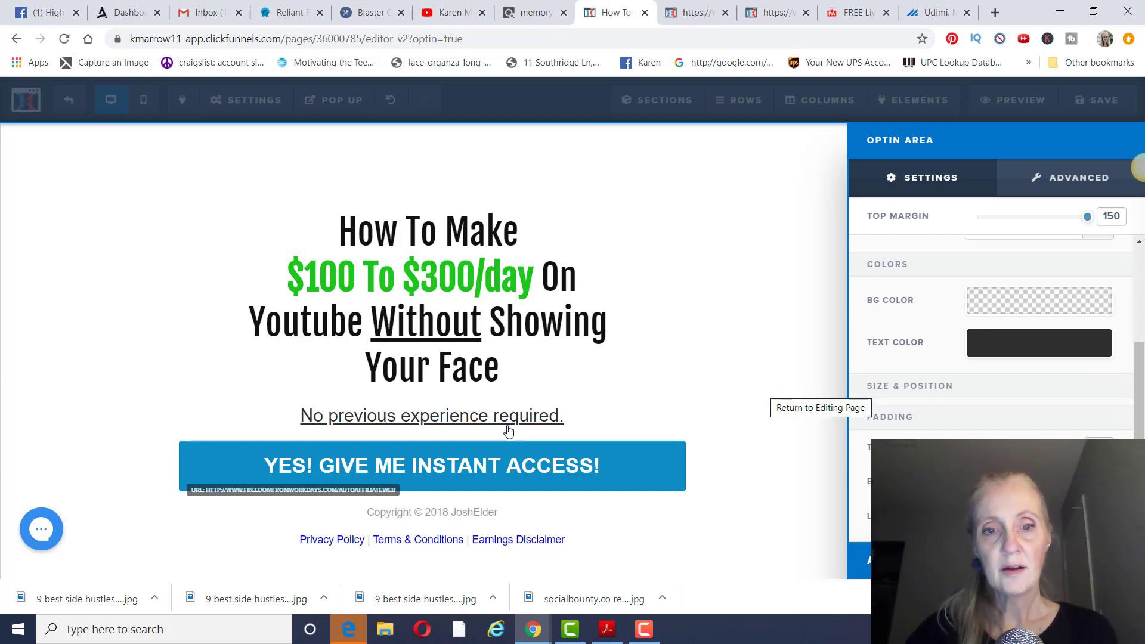
click(761, 324)
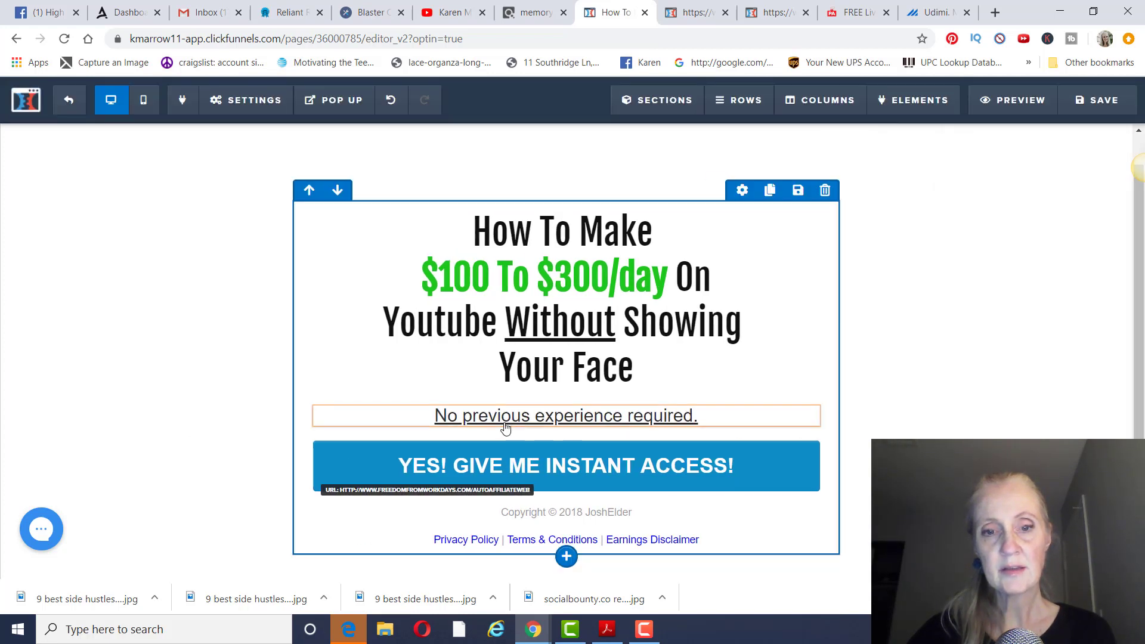
mouse_move(484, 465)
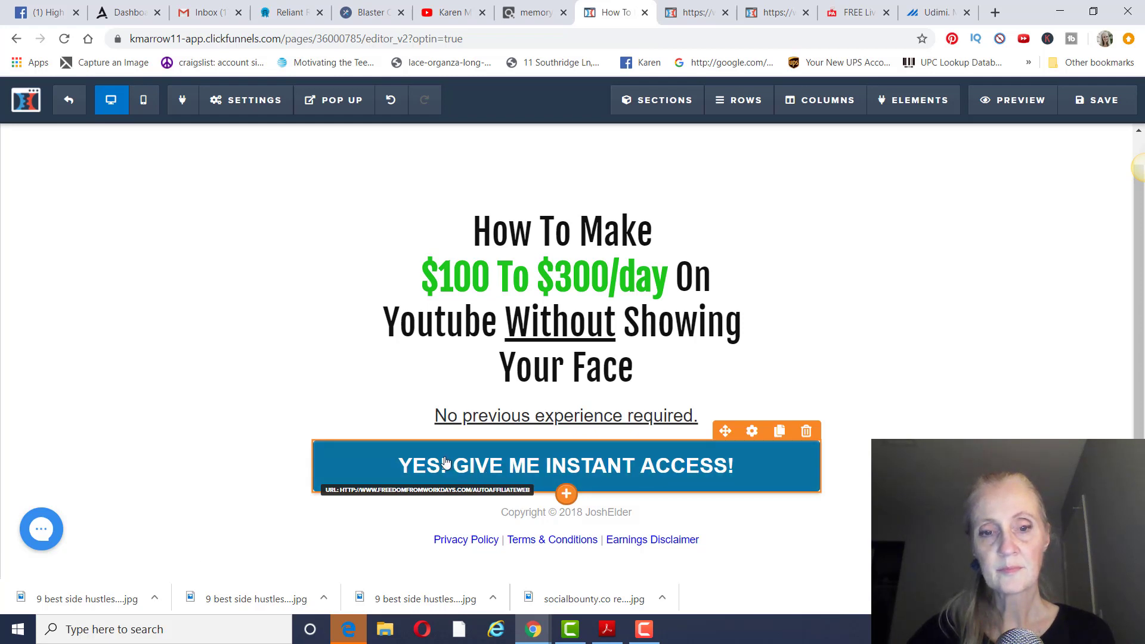
Step: Open the sign-up button's settings and try green, then blue, as its colour
click(767, 475)
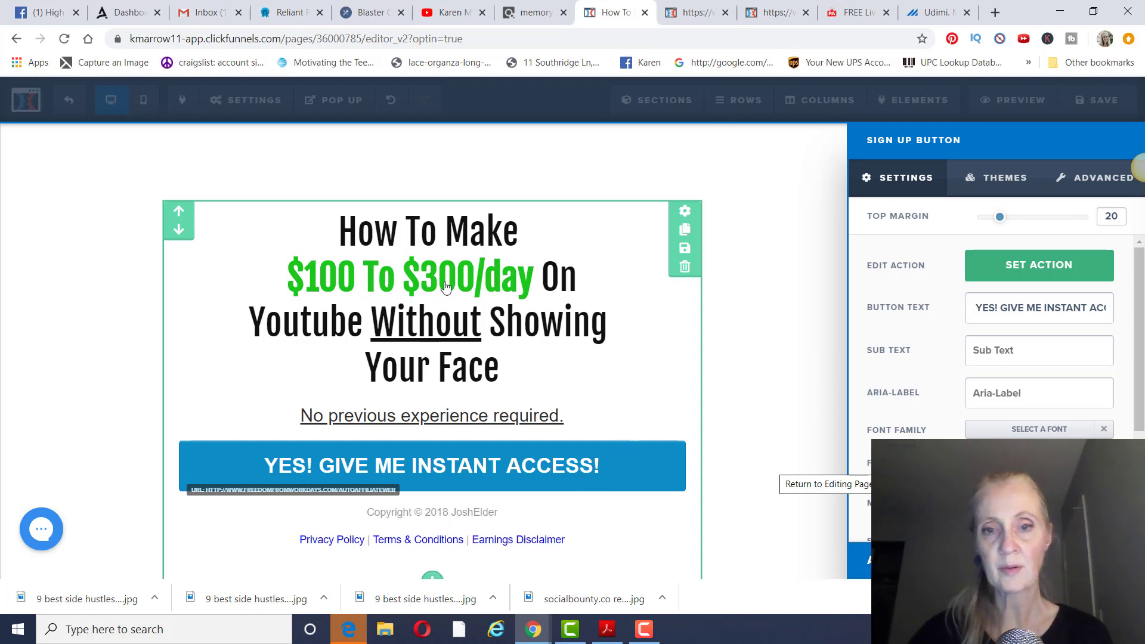
click(648, 465)
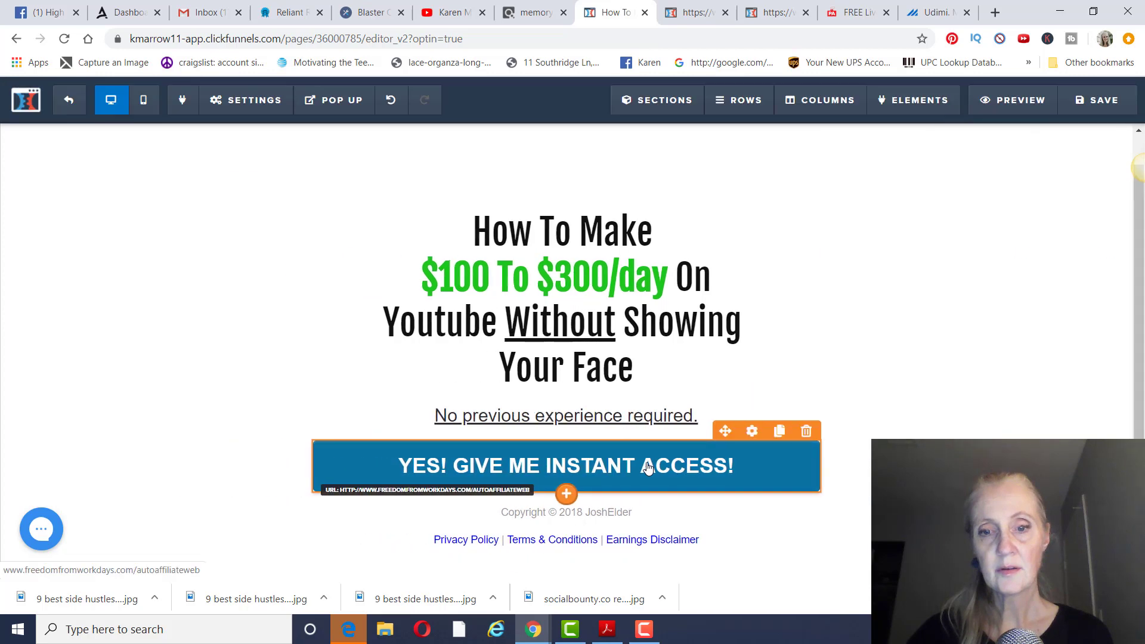
click(753, 432)
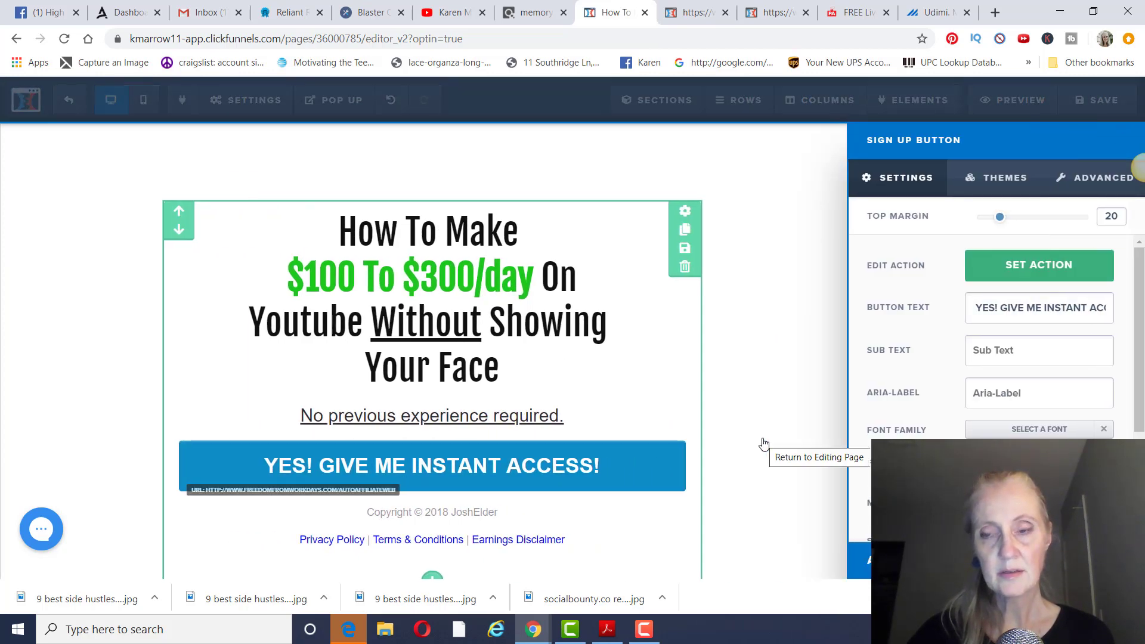
scroll(1137, 298, down, 2)
scroll(1128, 334, down, 4)
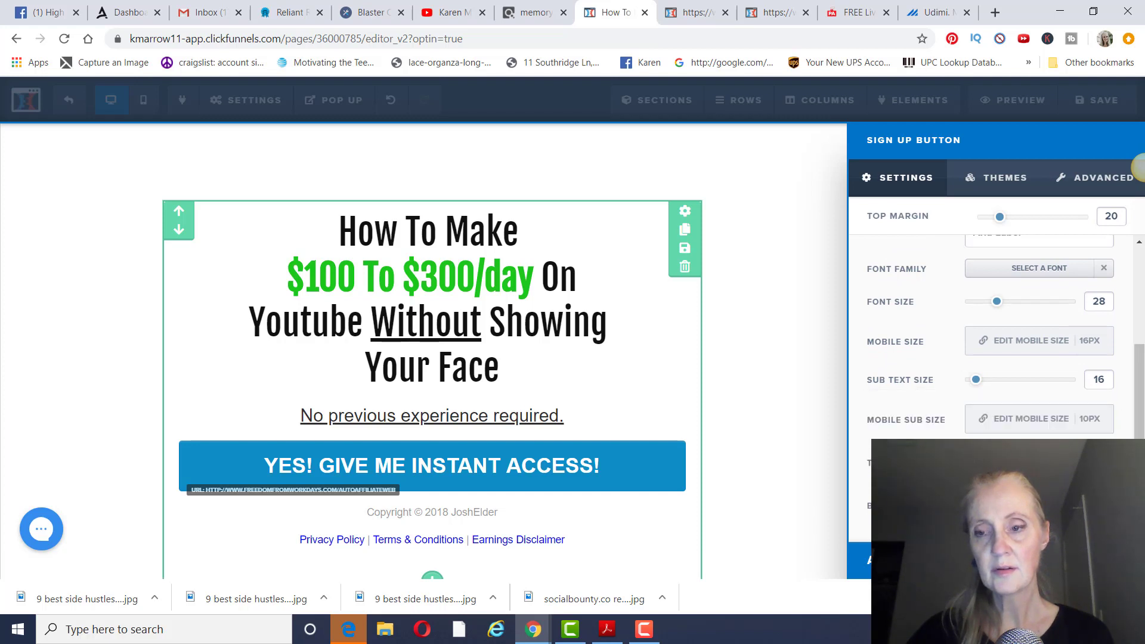
click(1050, 462)
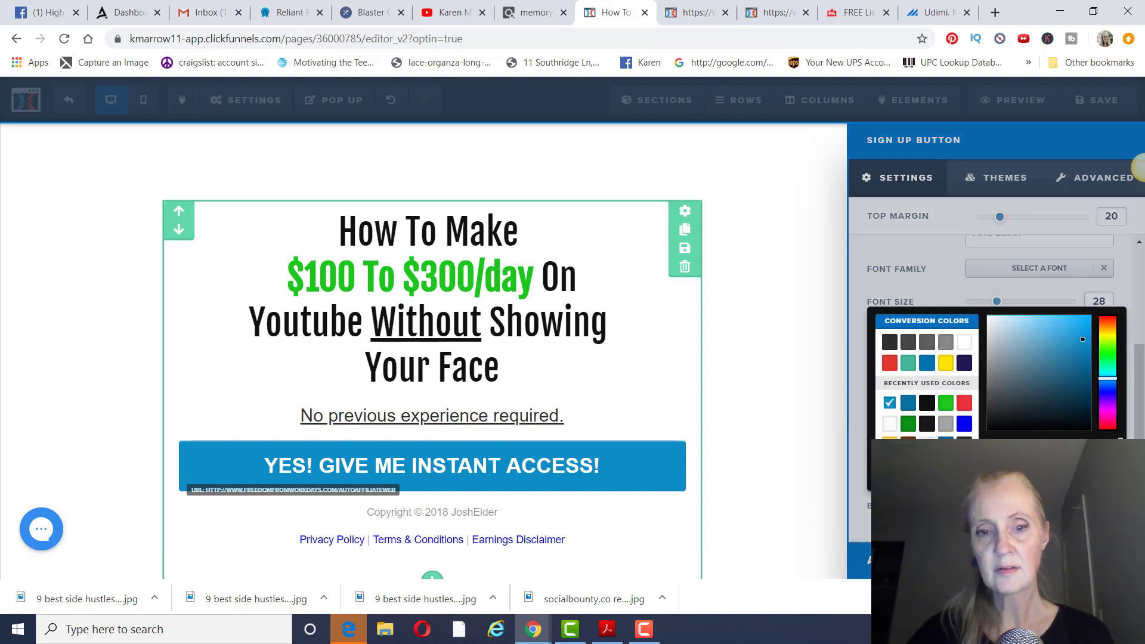
click(945, 403)
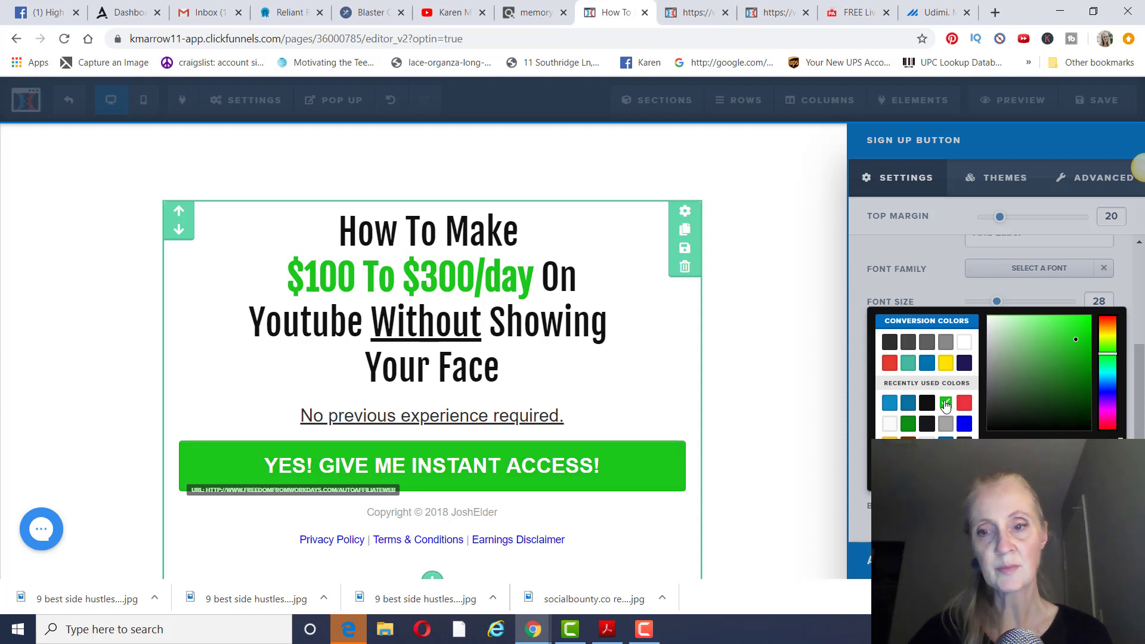
click(909, 404)
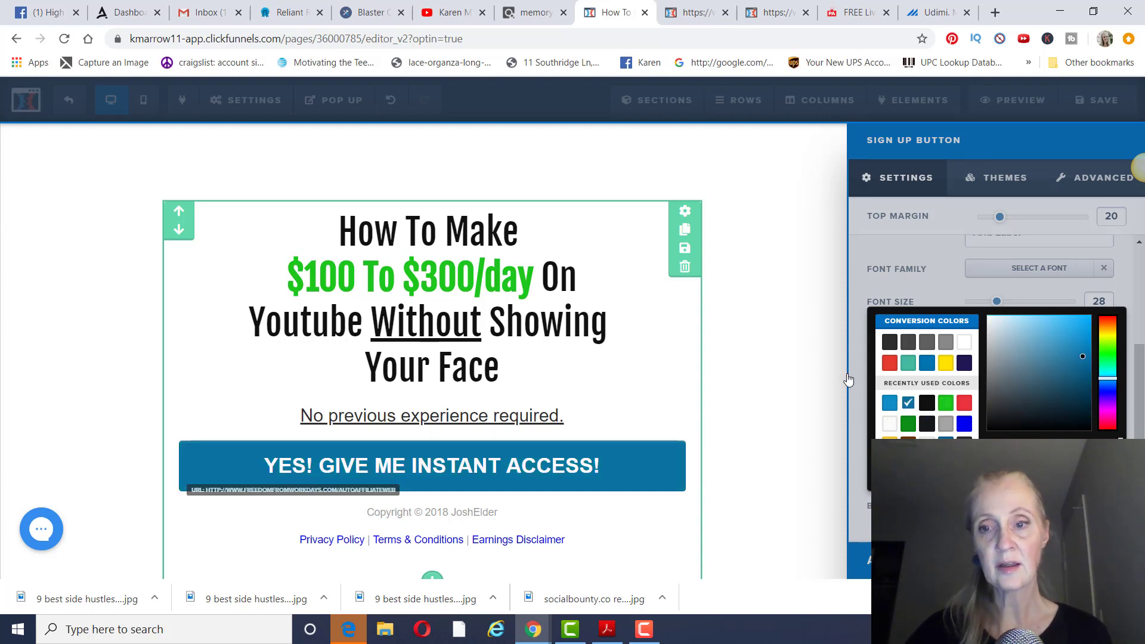
Step: Settle the sign-up button colour on blue after trying red, and save the opt-in page
click(889, 363)
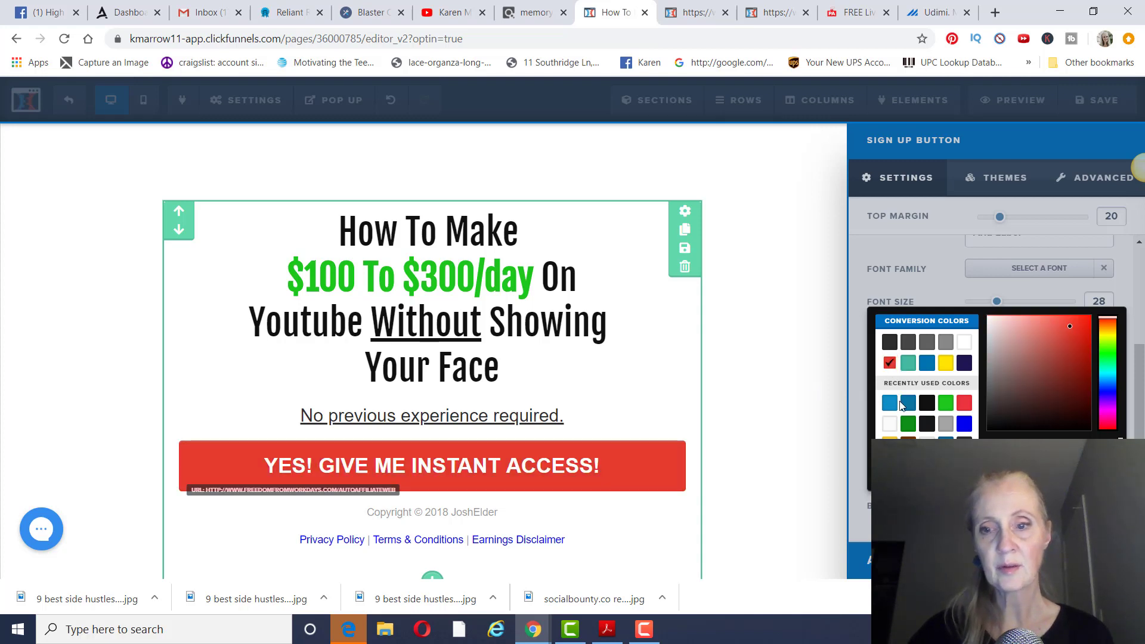
click(890, 403)
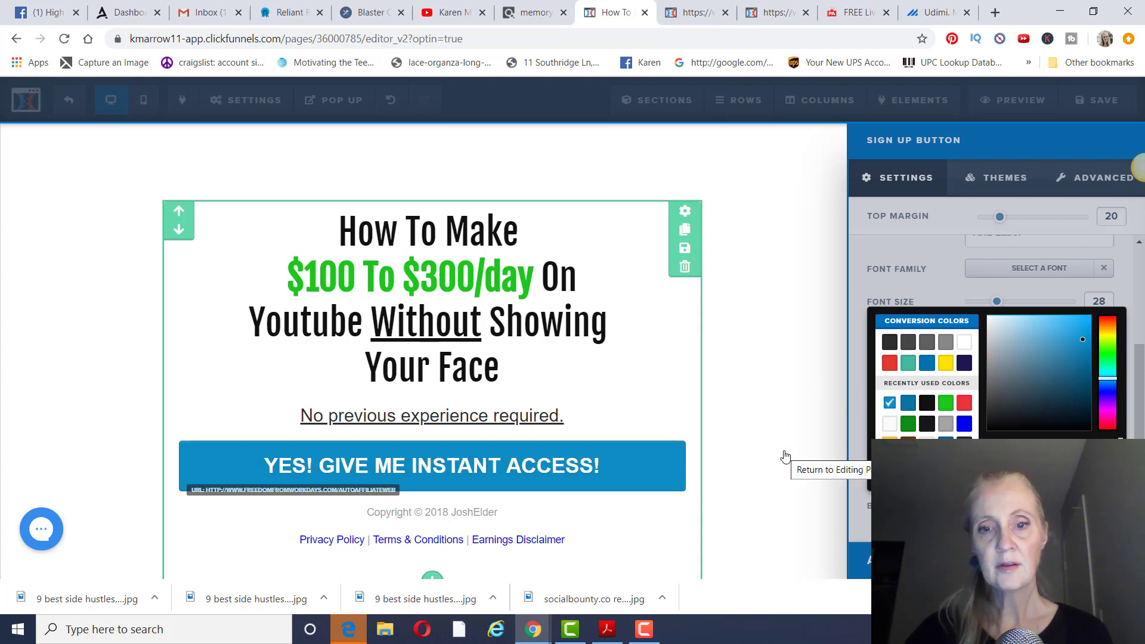
click(810, 353)
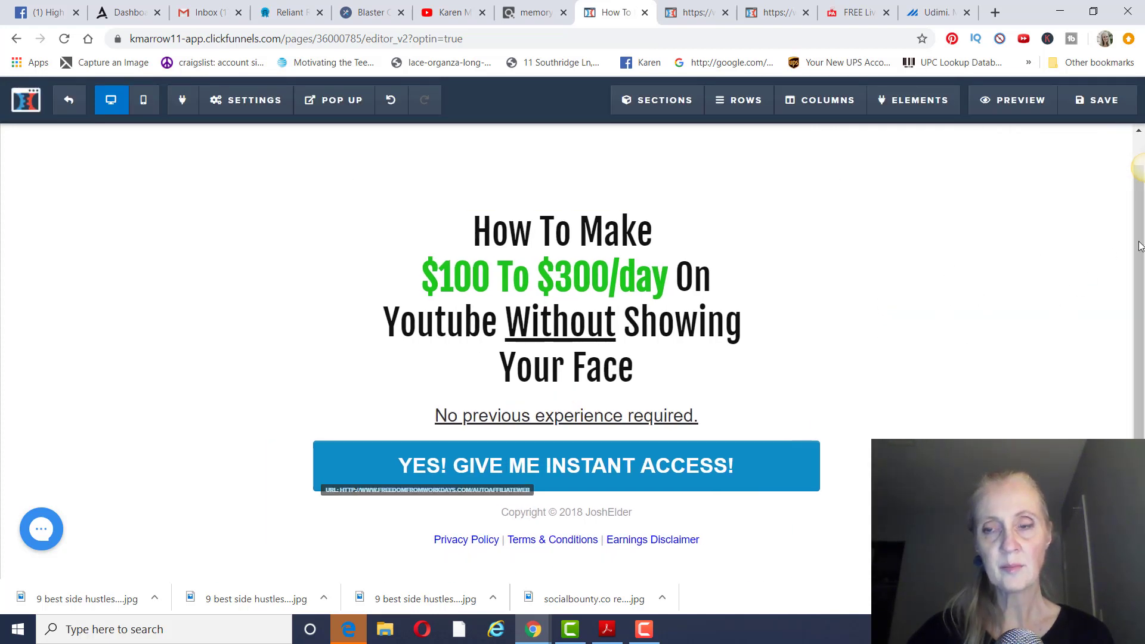
click(1111, 110)
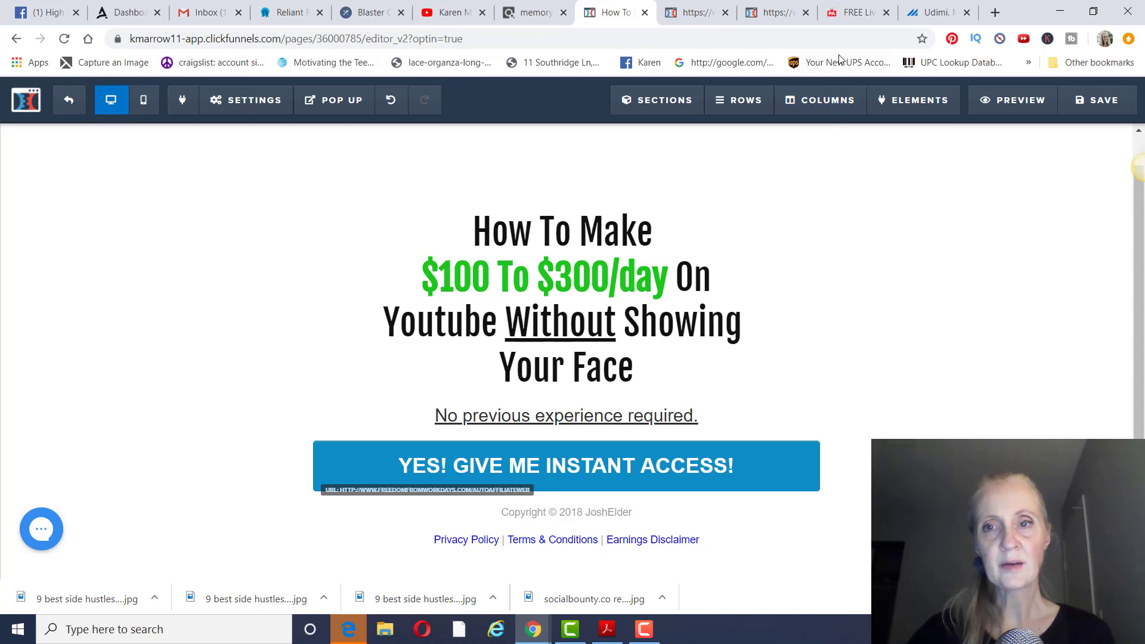
Step: Generate a fresh Passive Affiliate System HopLink in ClickBank, select it for copying, and close the generator
click(854, 19)
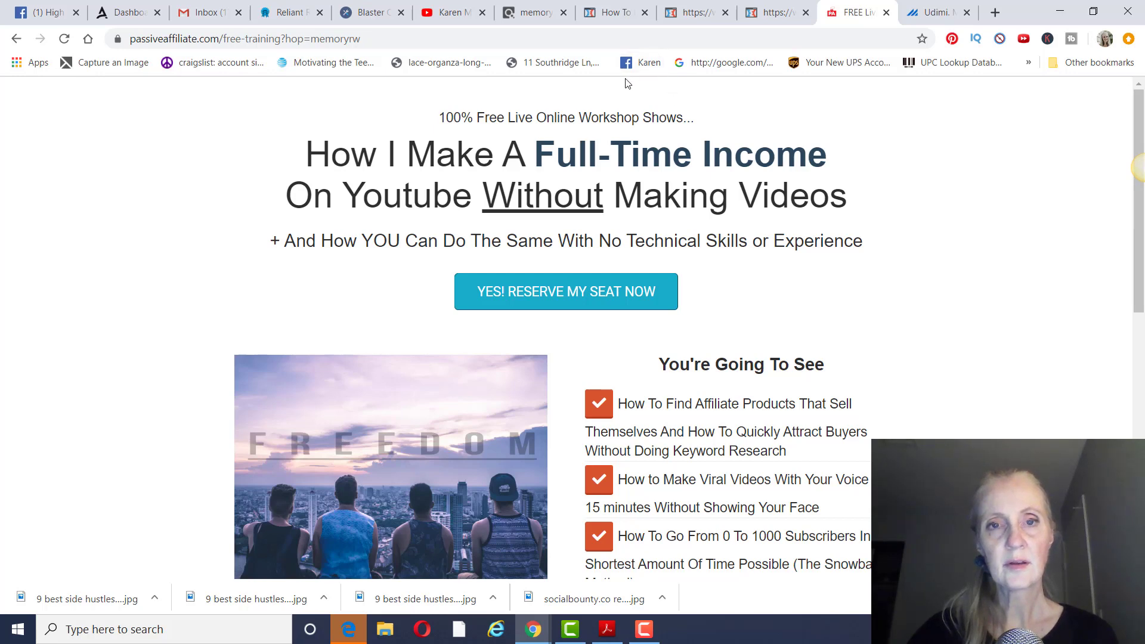
click(539, 20)
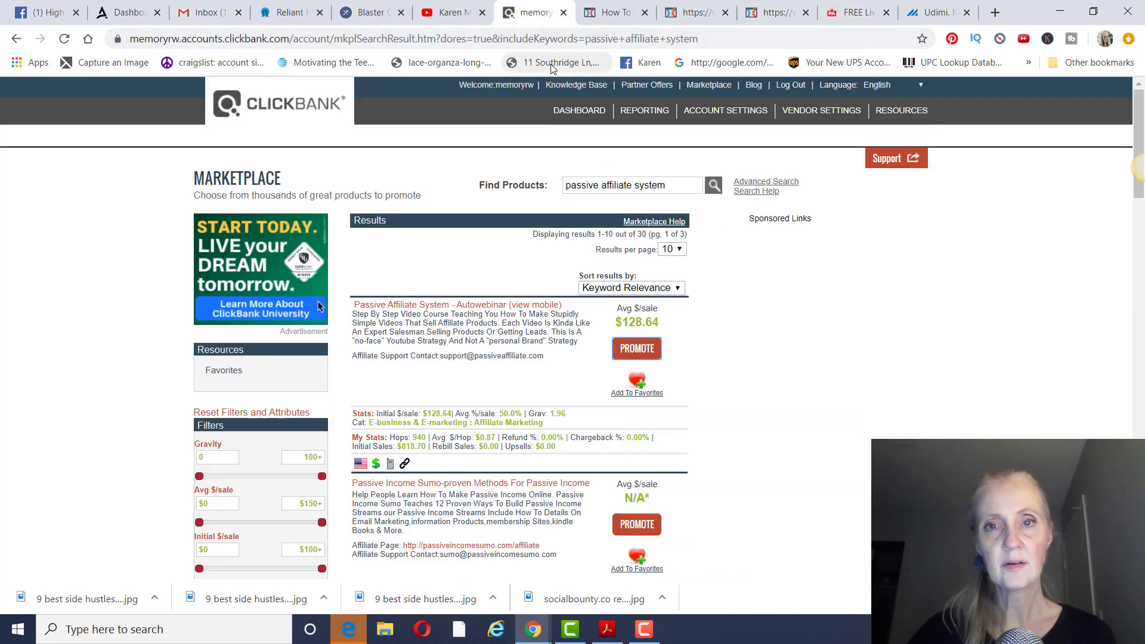
click(637, 350)
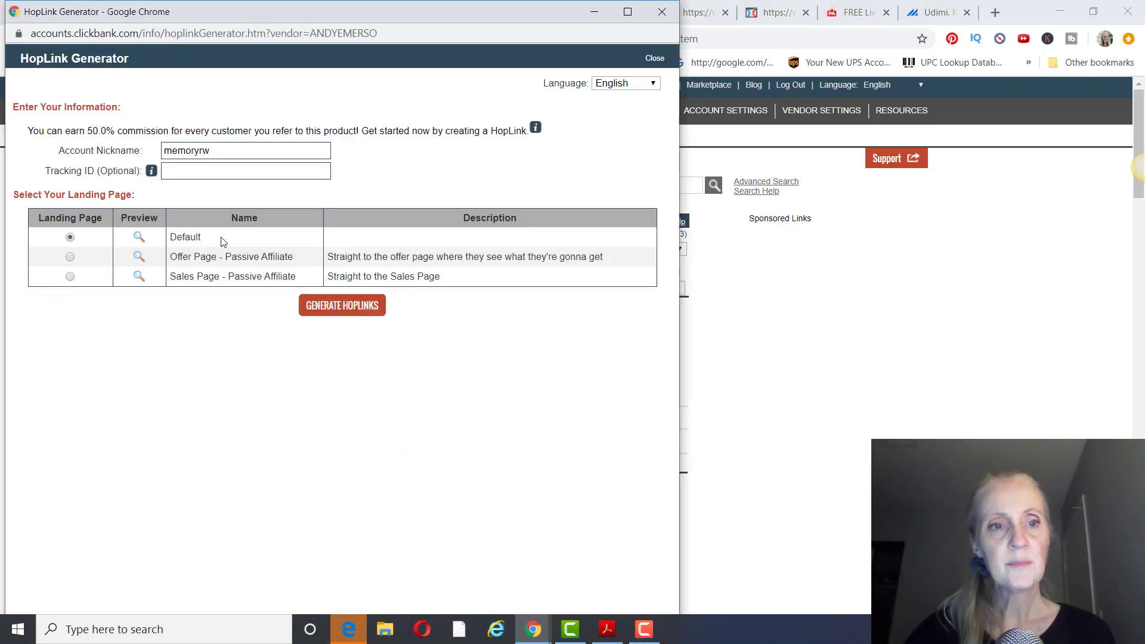
click(317, 308)
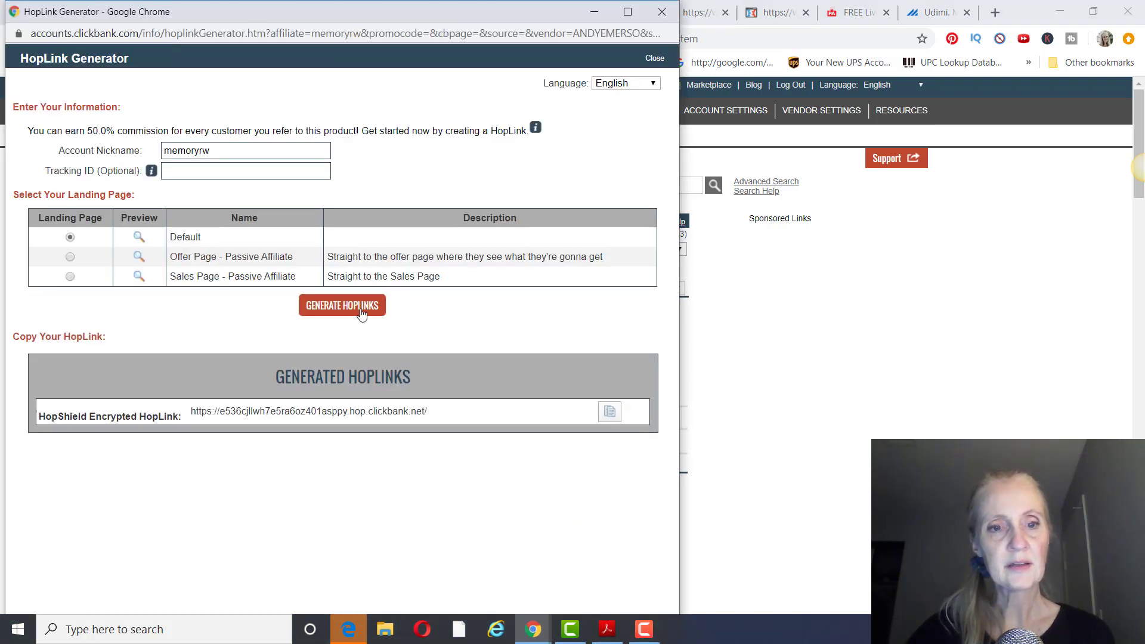
drag(437, 414, 201, 421)
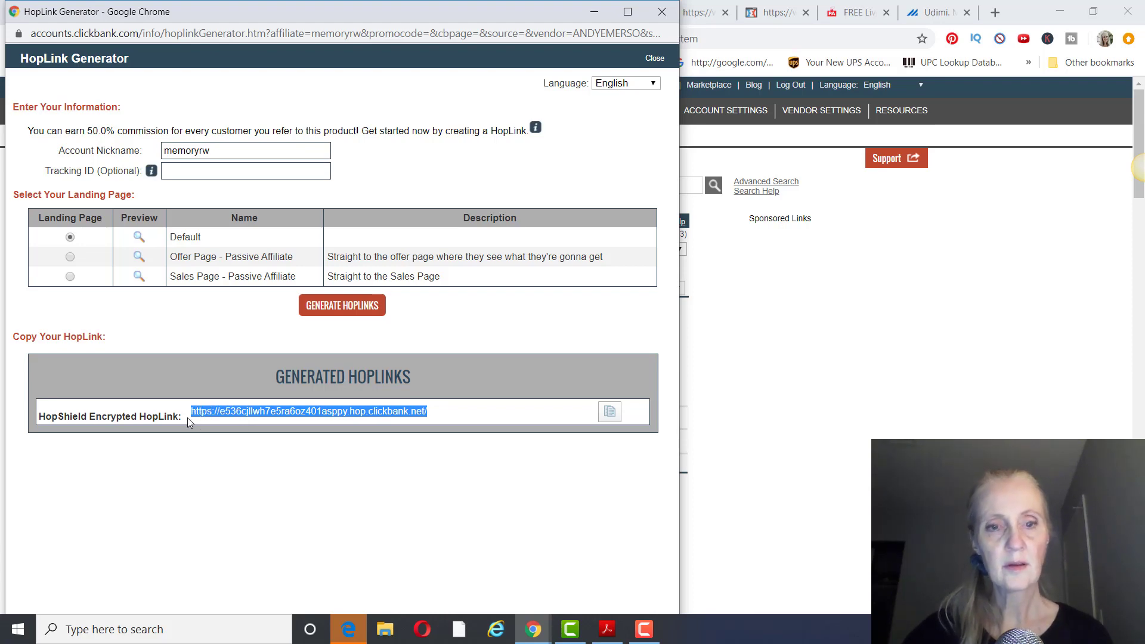
click(663, 11)
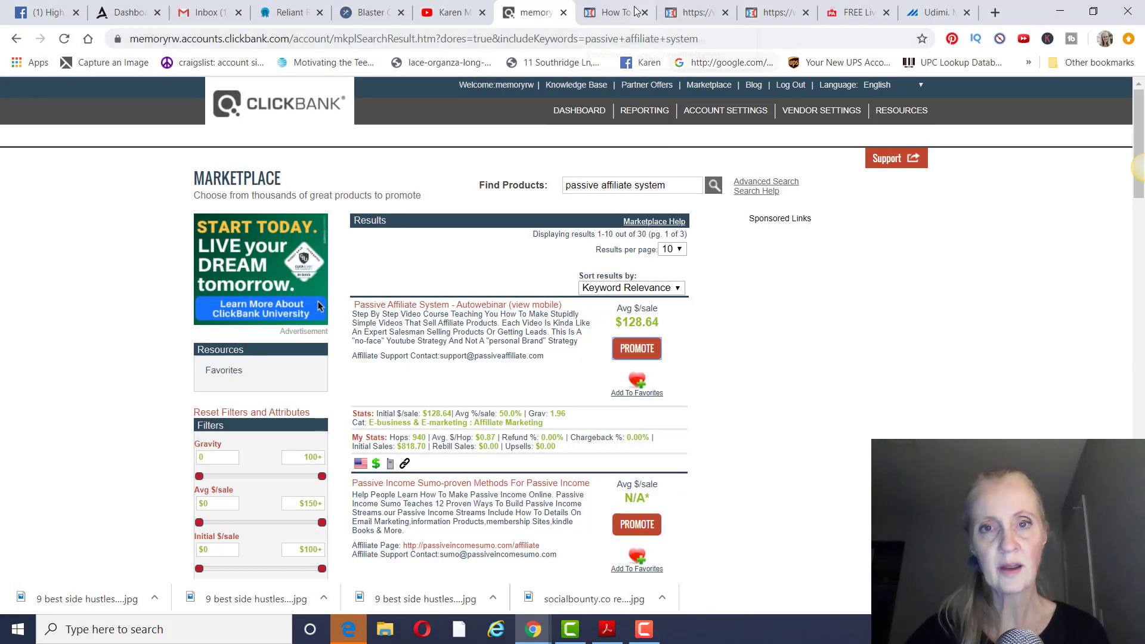
Step: Back in the opt-in page editor, look over the General settings and the sign-up button settings
click(636, 12)
click(246, 100)
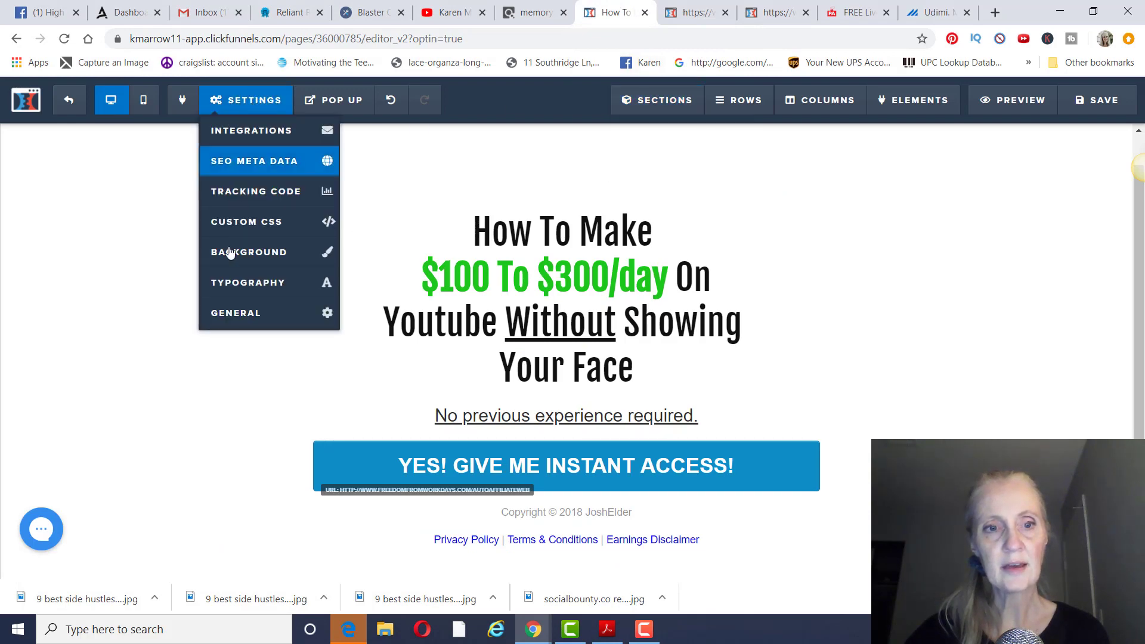
mouse_move(243, 97)
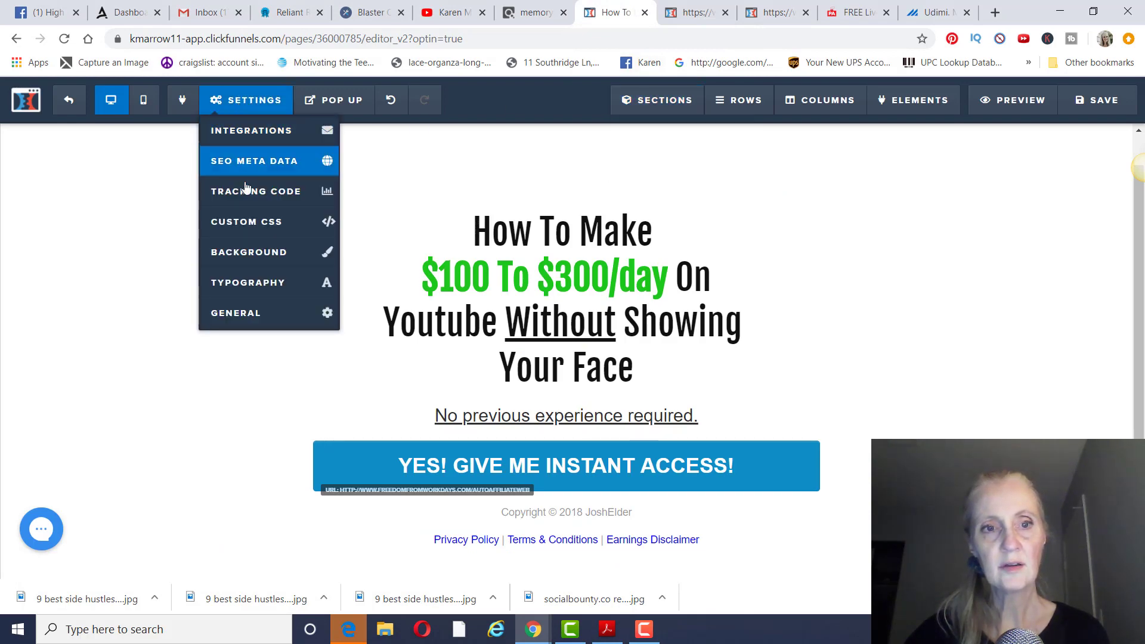
click(233, 314)
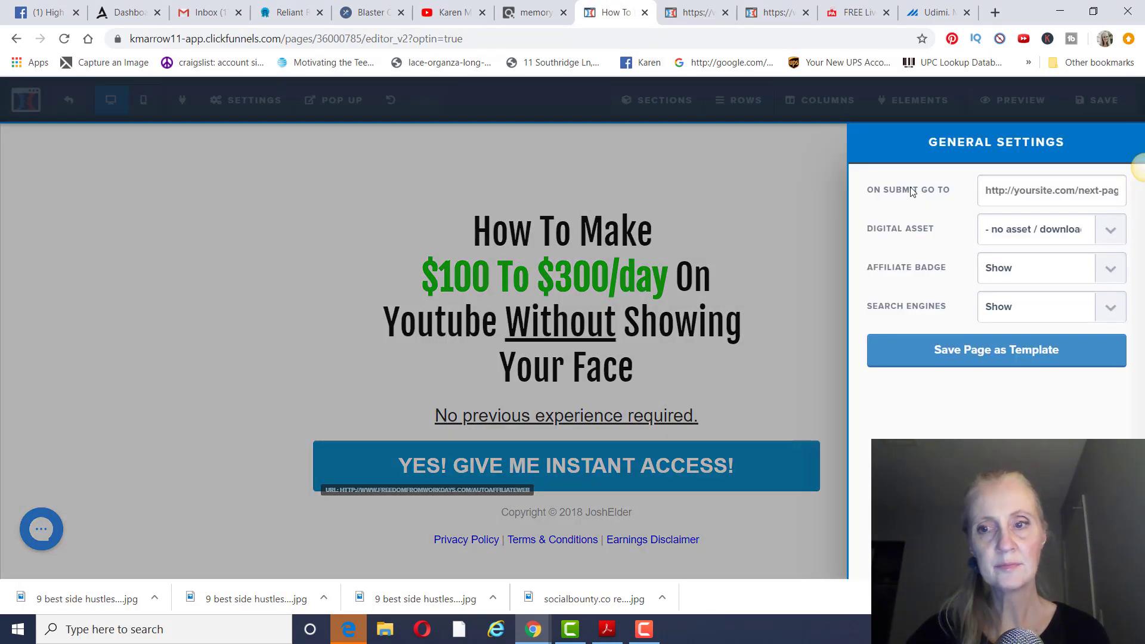
click(989, 190)
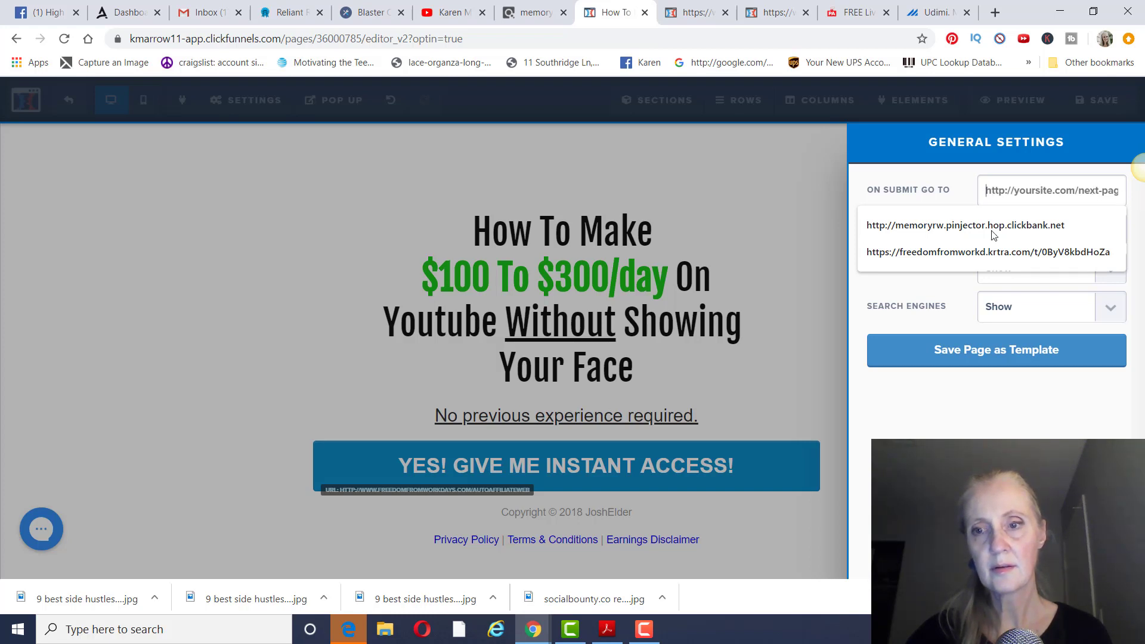
click(828, 321)
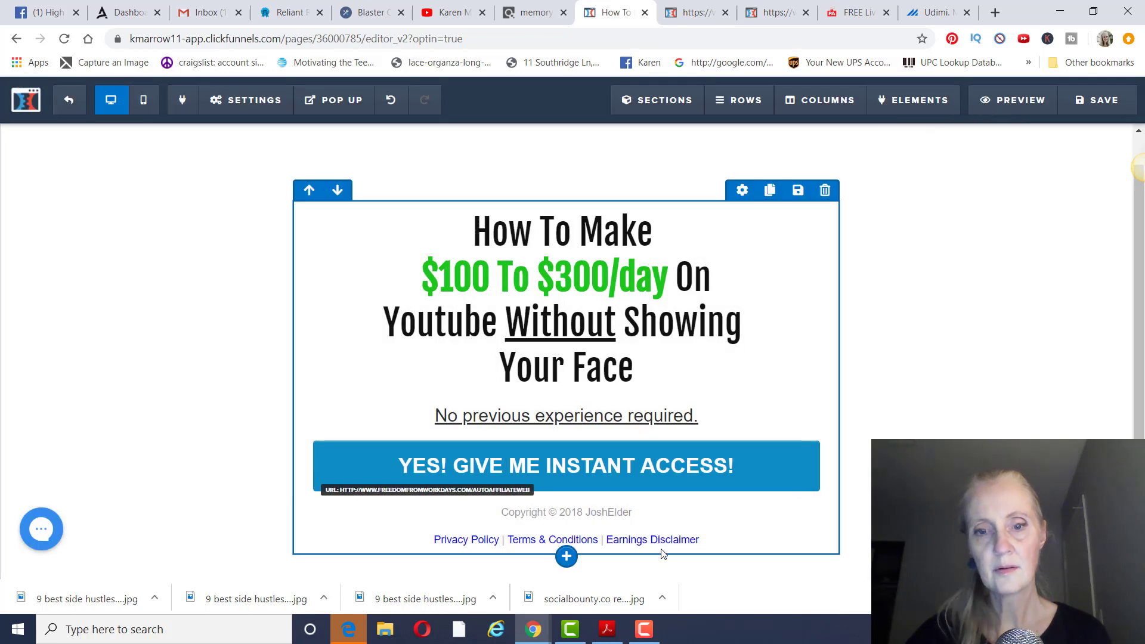
click(788, 472)
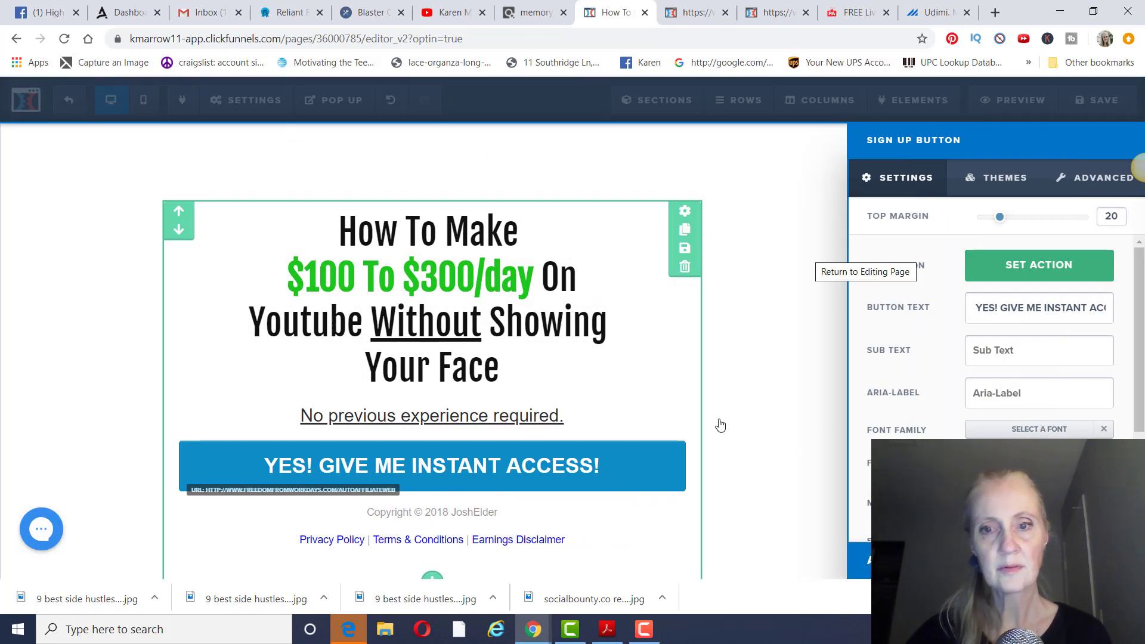
click(751, 371)
Step: Paste the ClickBank HopLink into the page's General 'On Submit Go To' setting
click(253, 116)
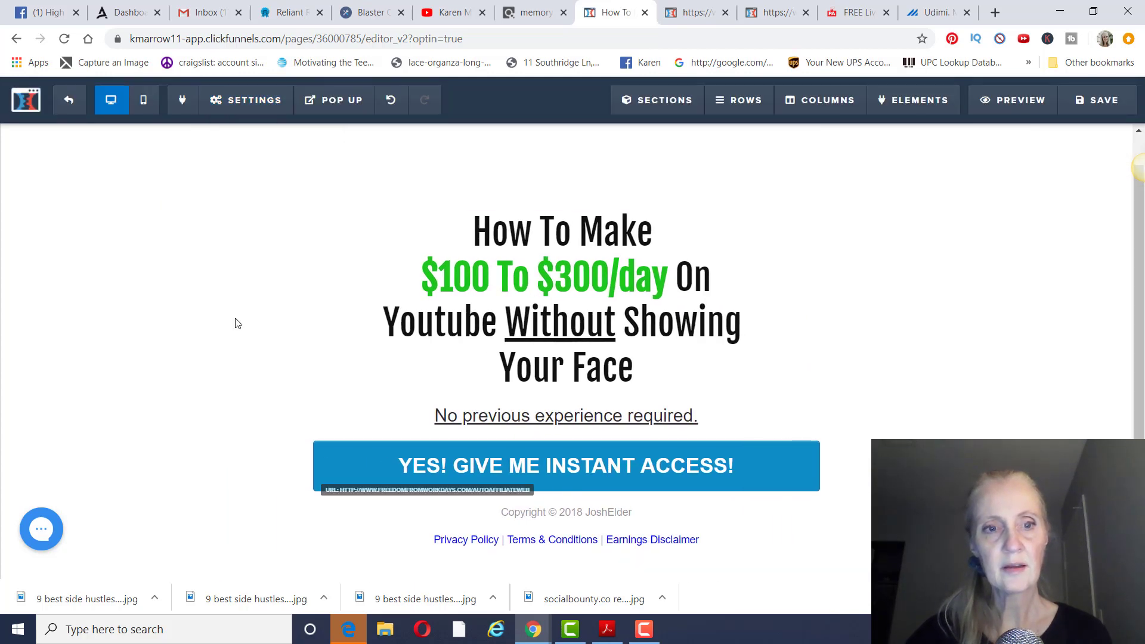
click(252, 320)
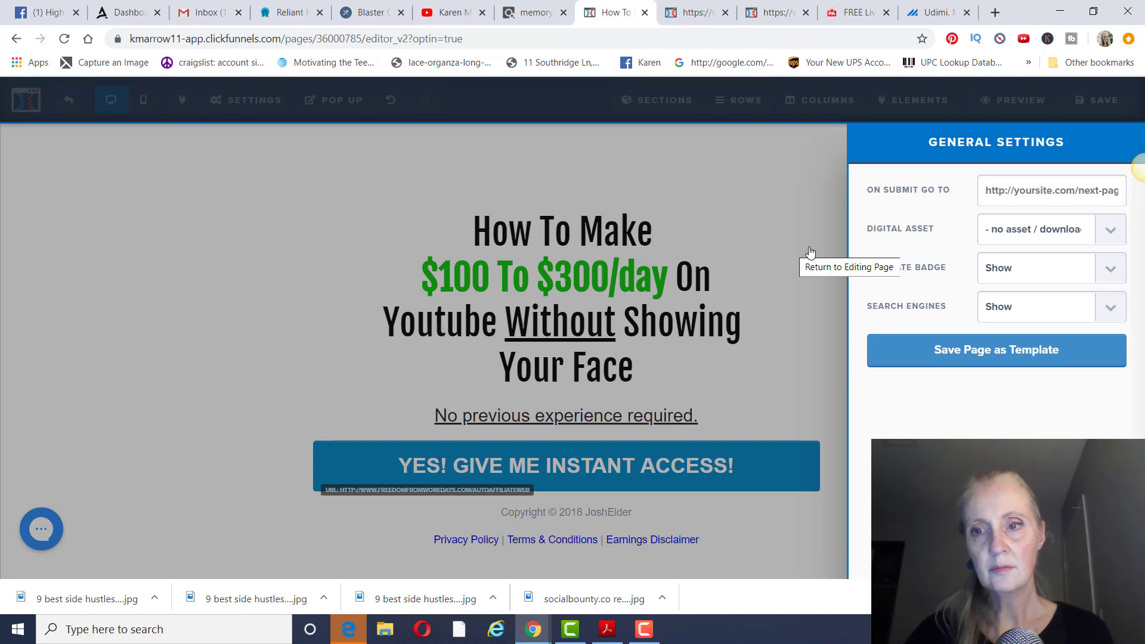
click(989, 195)
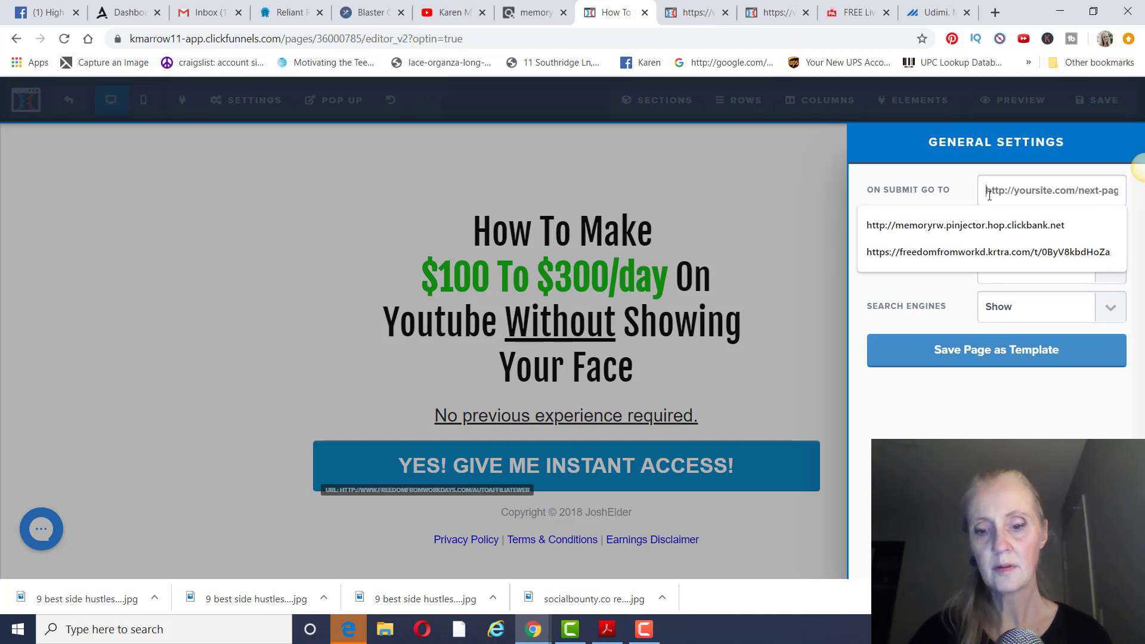
key(ctrl+v)
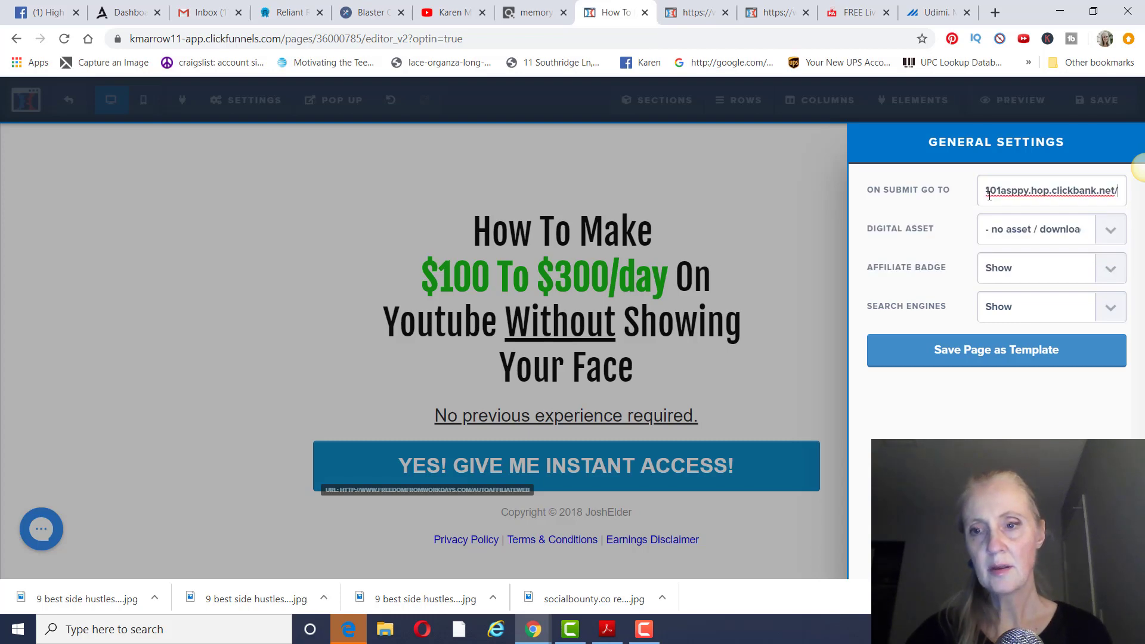
click(806, 154)
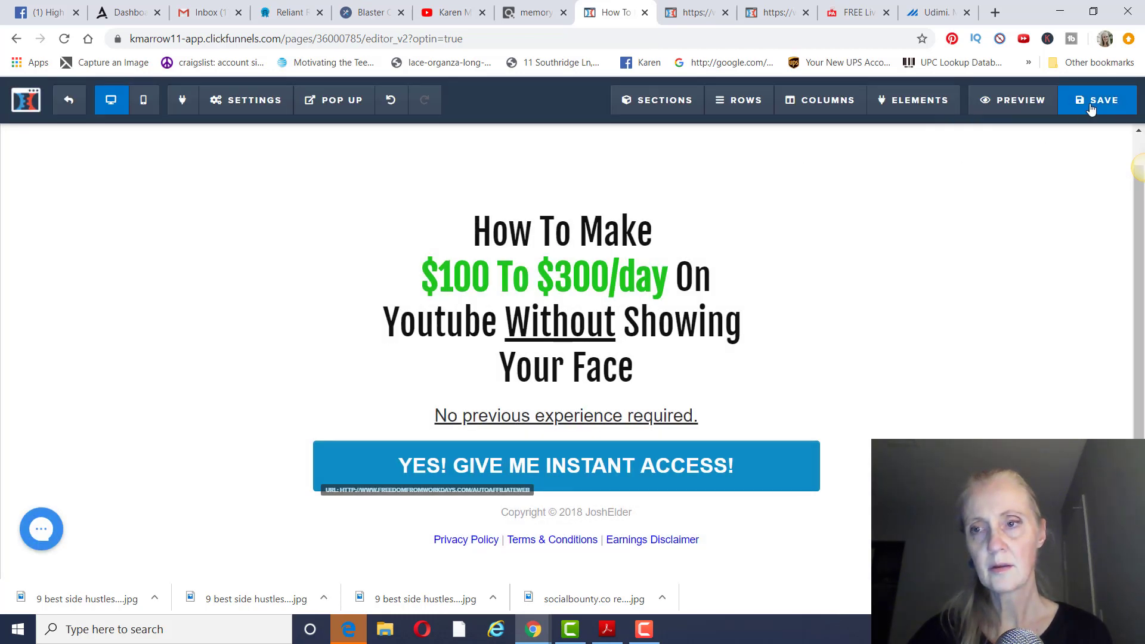
Step: Save the opt-in page, then view the FREE Live workshop offer page
click(1091, 108)
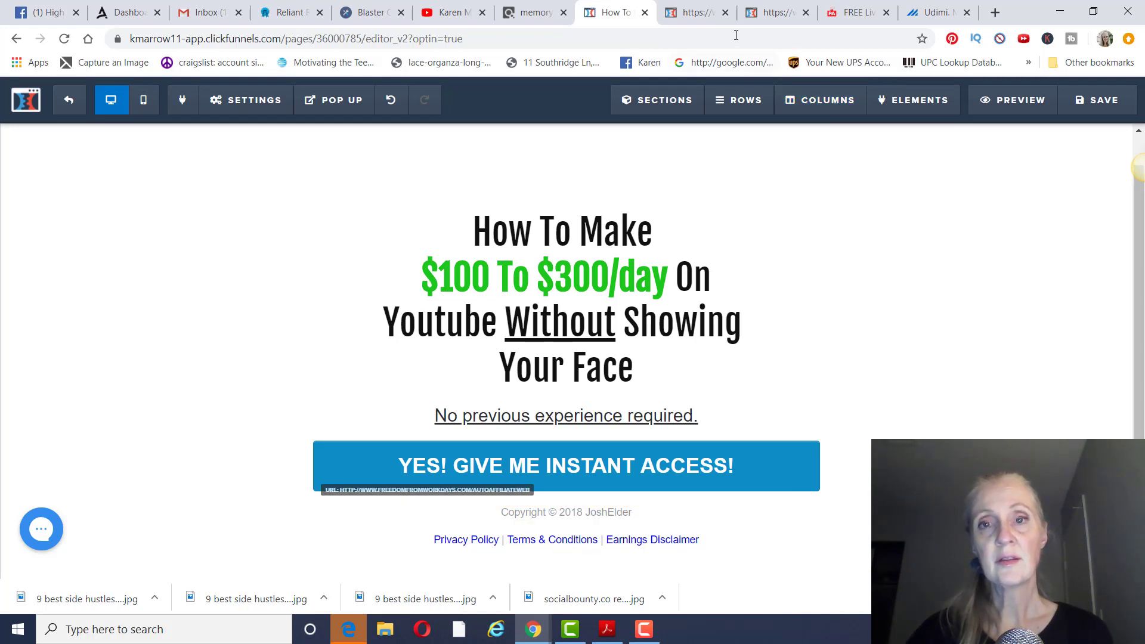
click(858, 13)
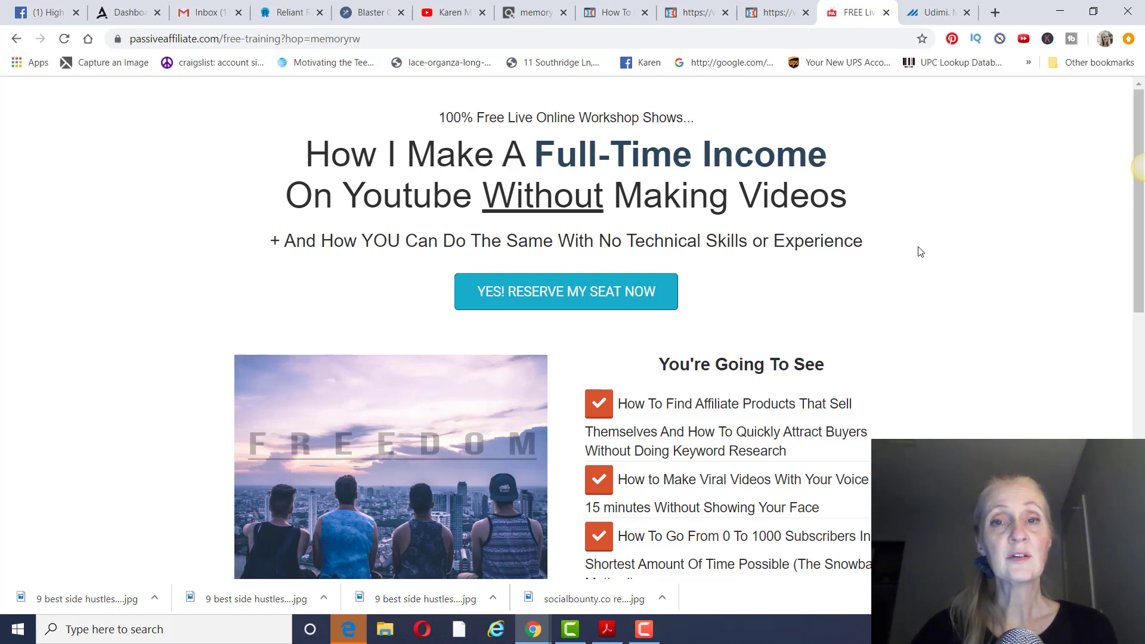
Step: Exit to the Passive Affiliate System funnel's Optin step and copy the opt-in page URL
click(614, 13)
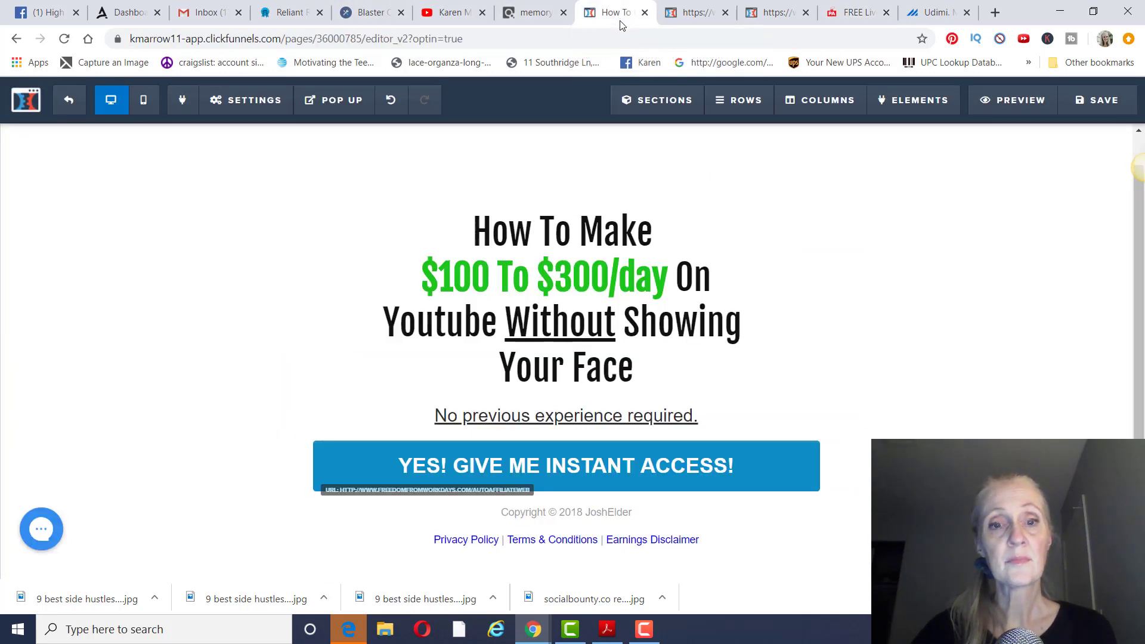
click(78, 103)
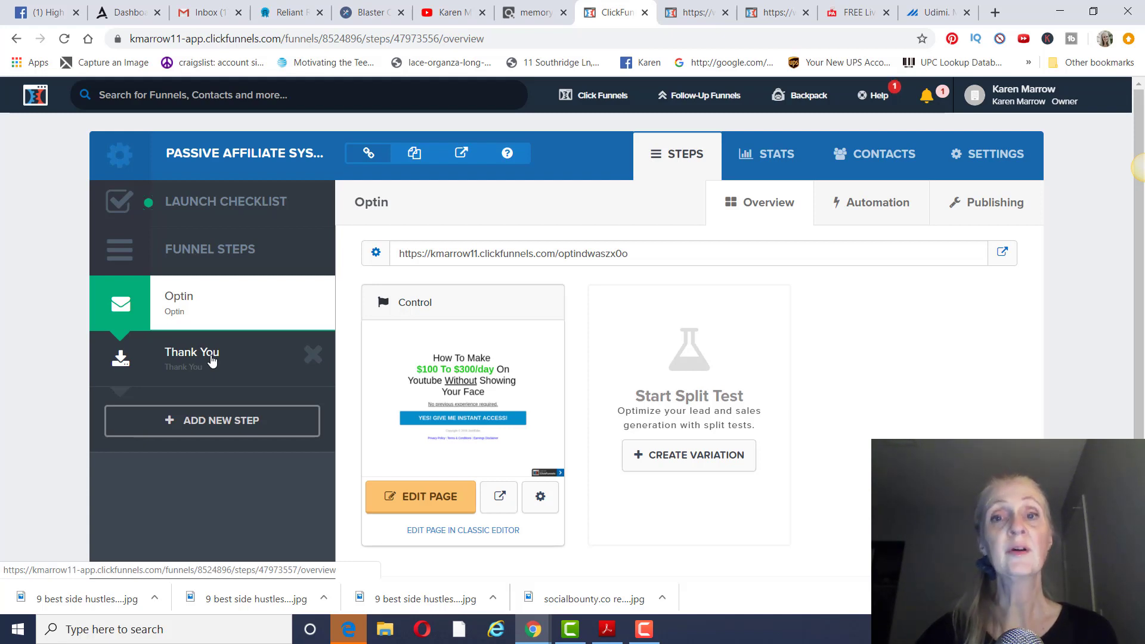
click(859, 12)
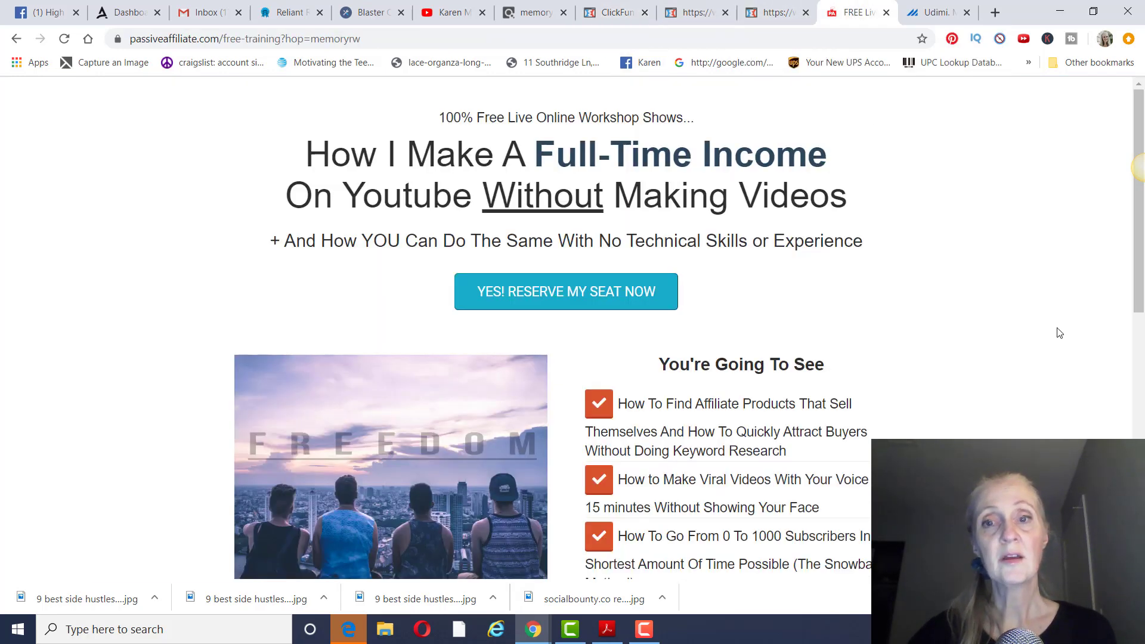
click(614, 12)
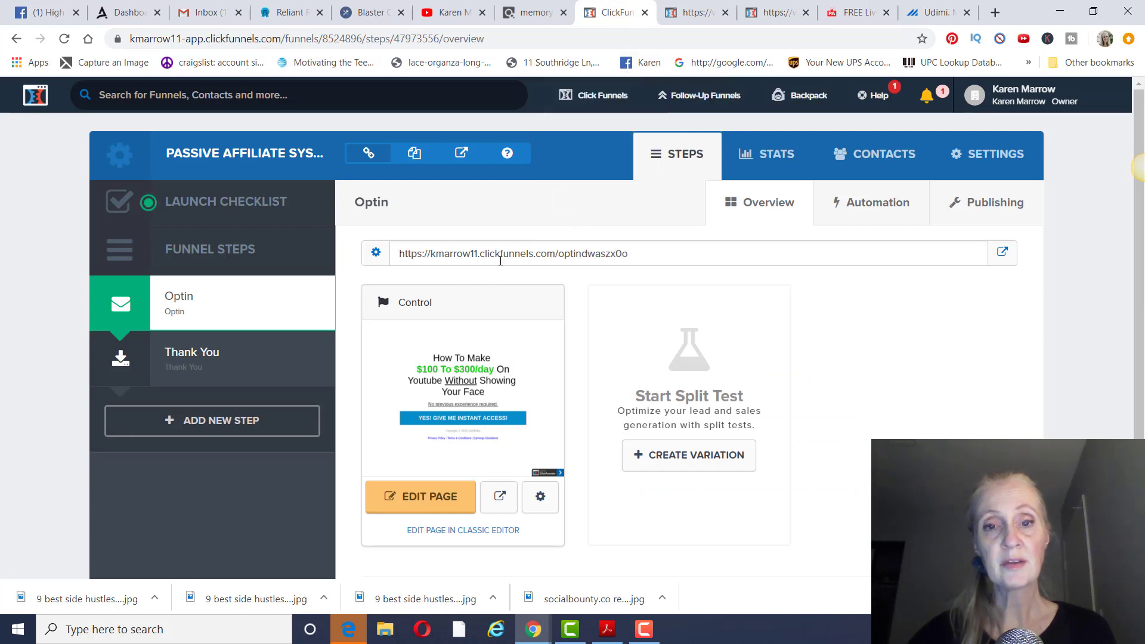
drag(635, 255, 399, 259)
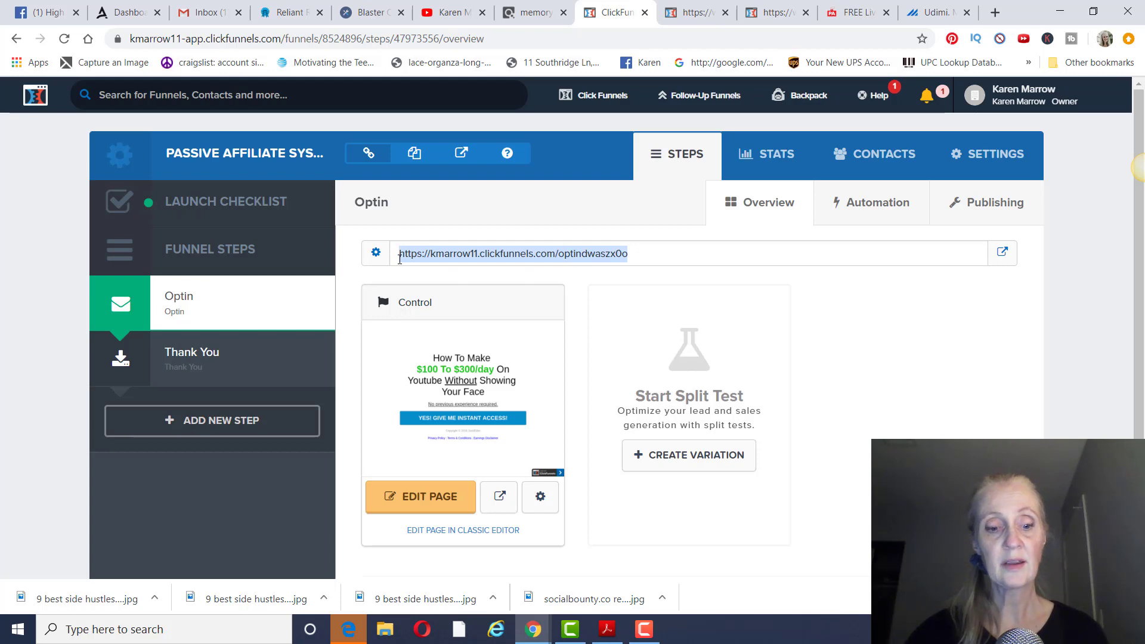
Step: Load clickmagick.com in a new tab and log in to the account
click(992, 14)
text(cl)
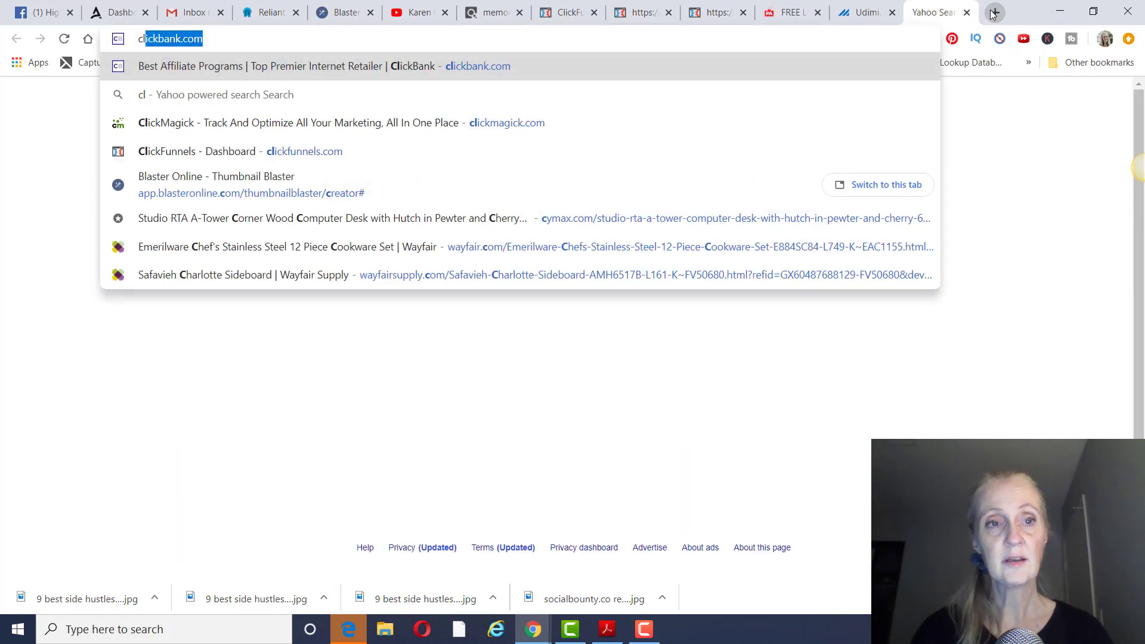
text(i)
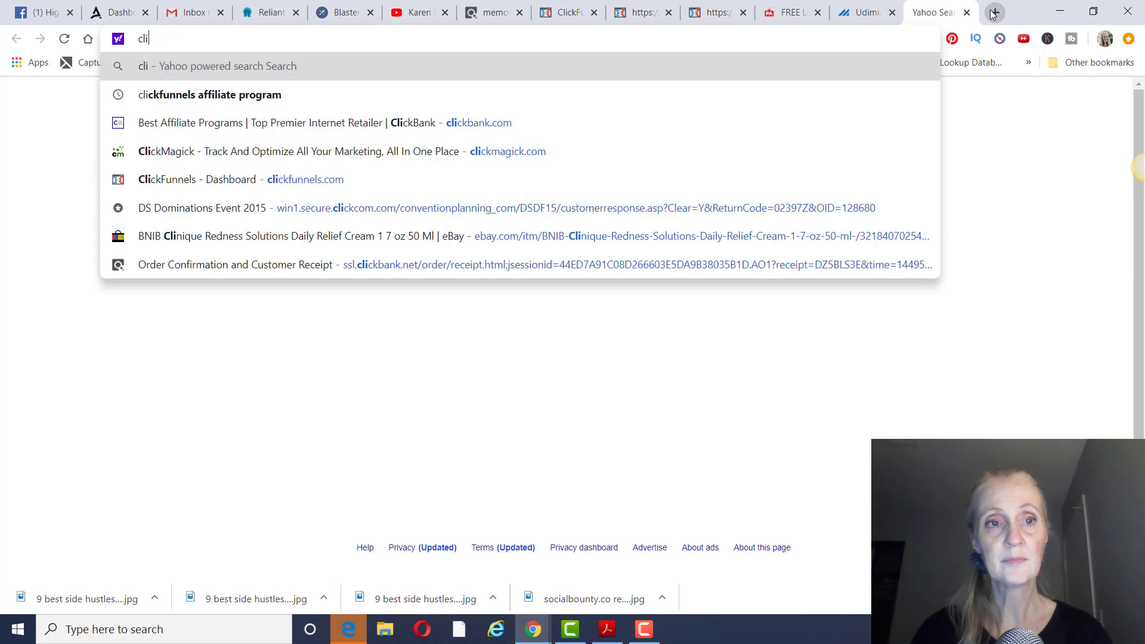
text(ckm)
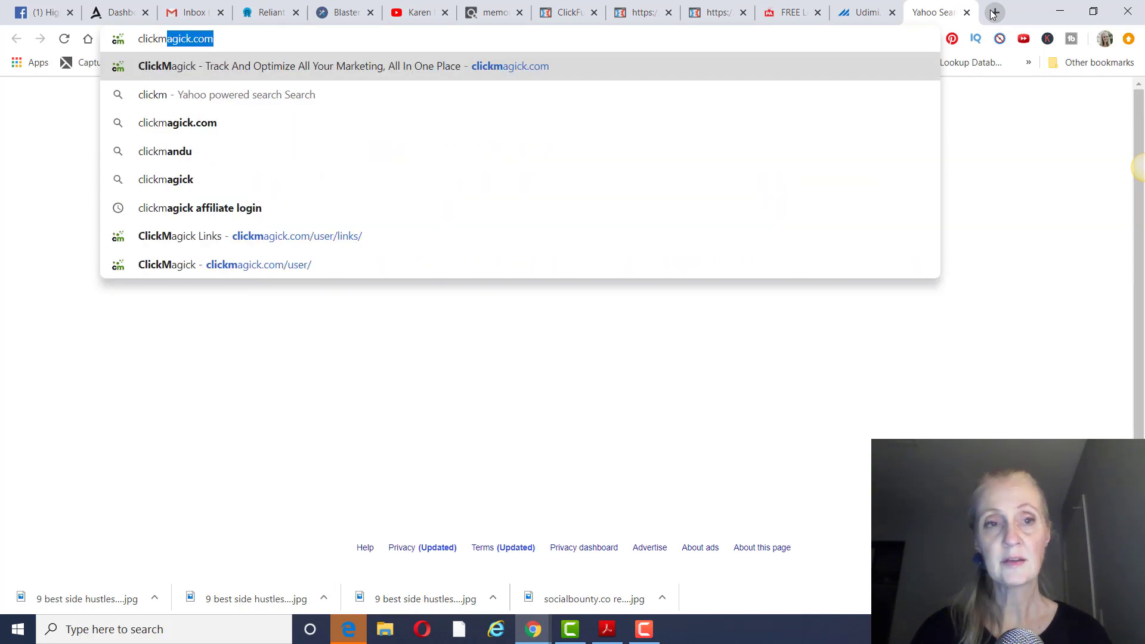
key(Return)
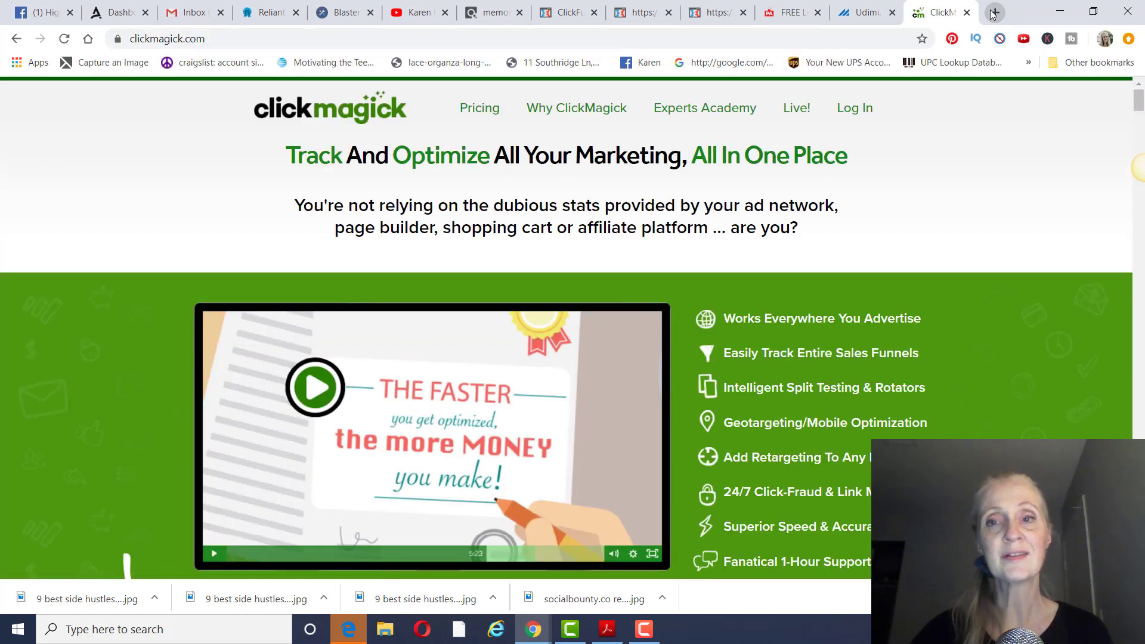
click(856, 116)
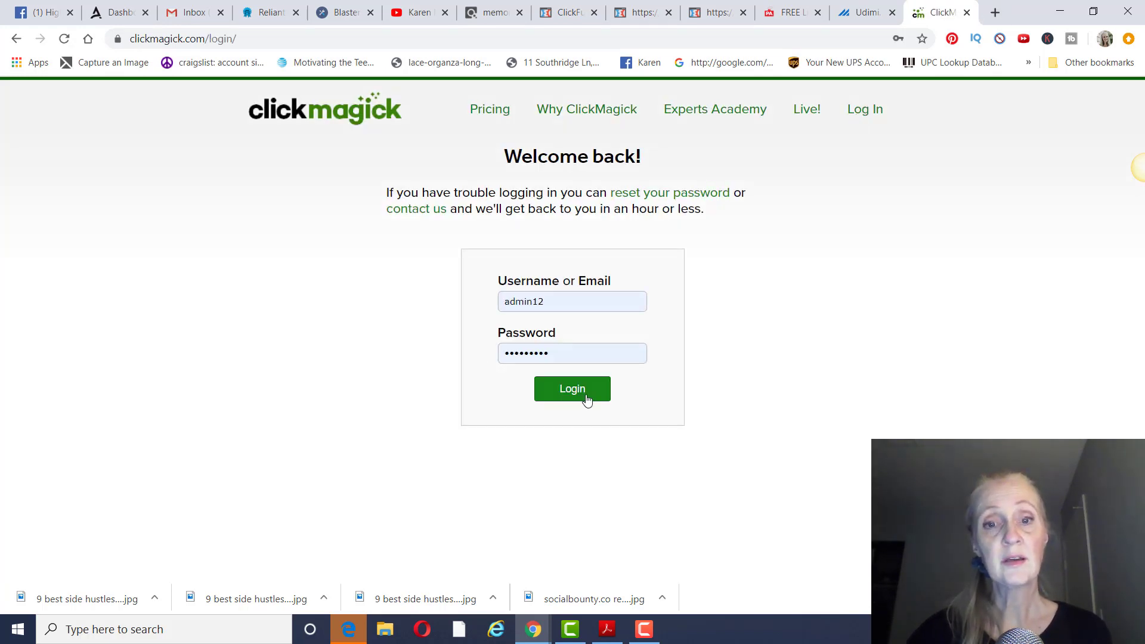
click(585, 400)
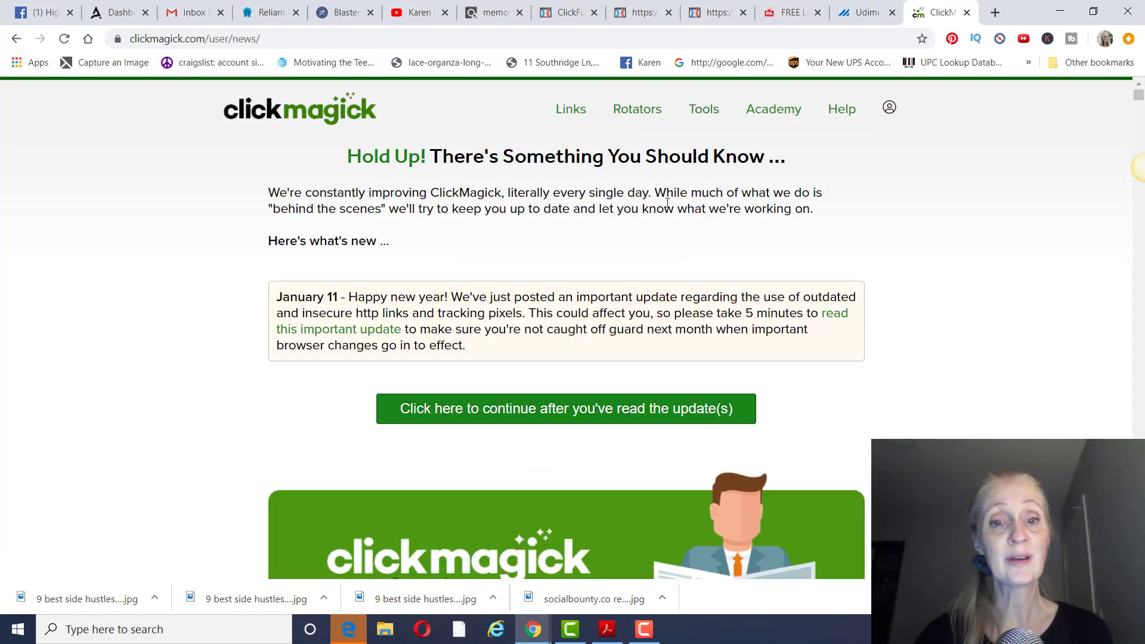
Step: Dismiss the confirm message and news update, then open the Tracking Links list
click(570, 114)
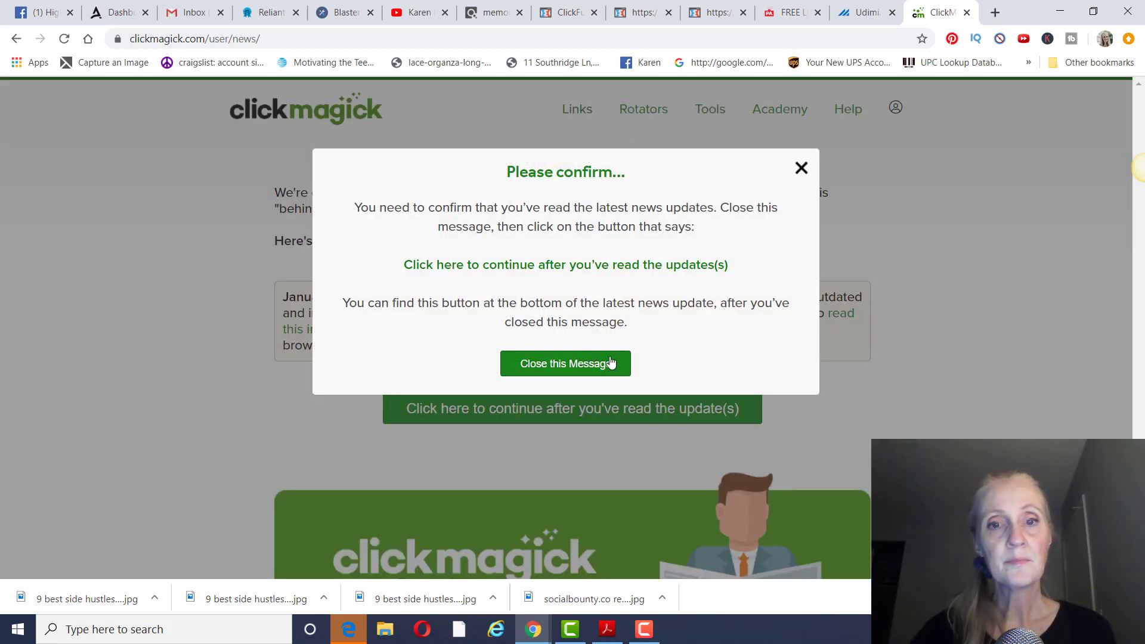
click(819, 173)
click(645, 399)
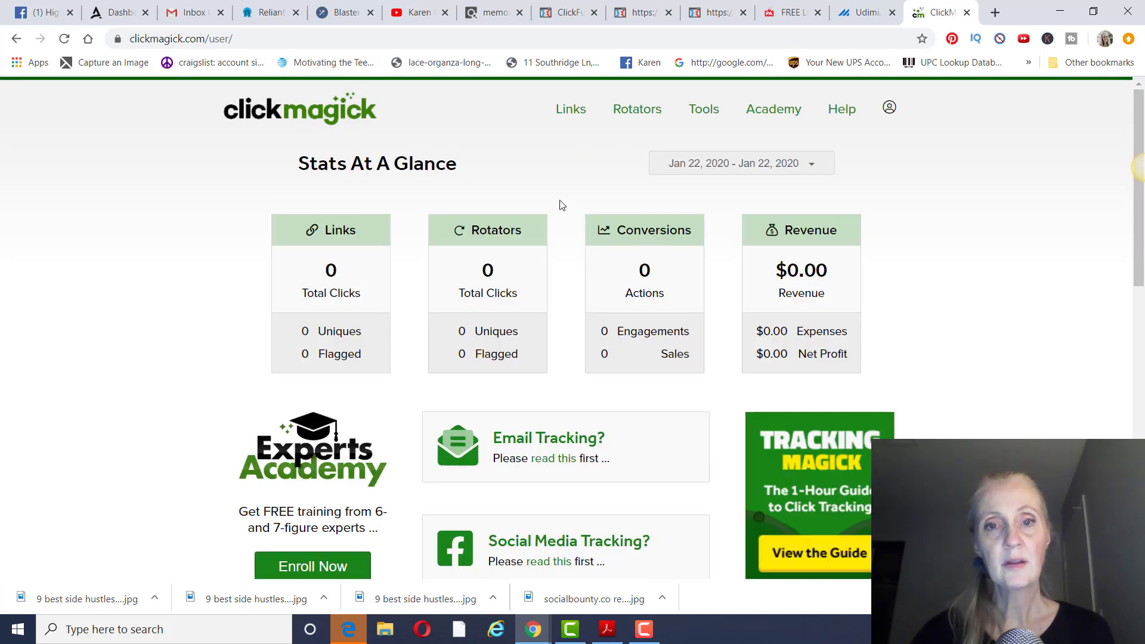
click(568, 110)
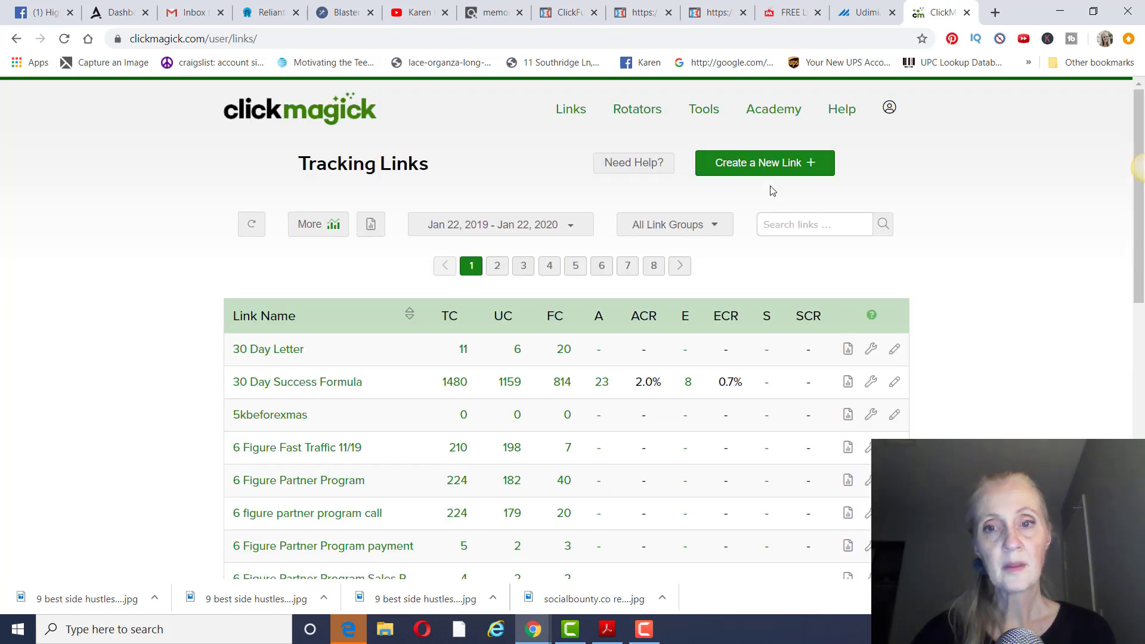
Step: Start a new tracking link named 'Youtube Udimi' with the ClickFunnels opt-in URL as Primary URL
click(761, 170)
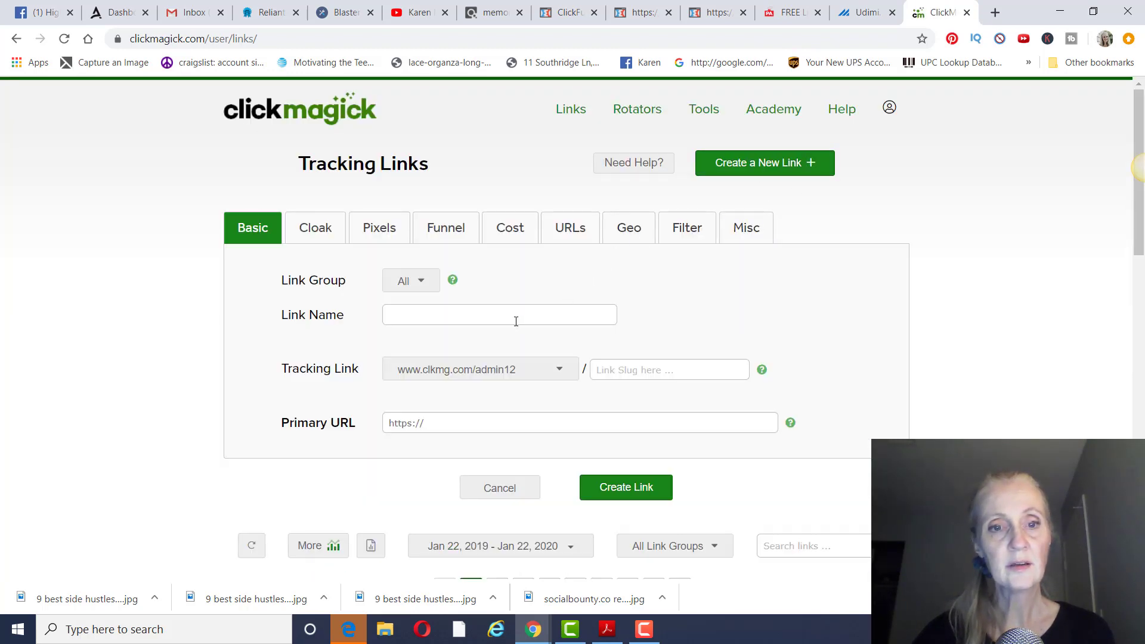
click(515, 322)
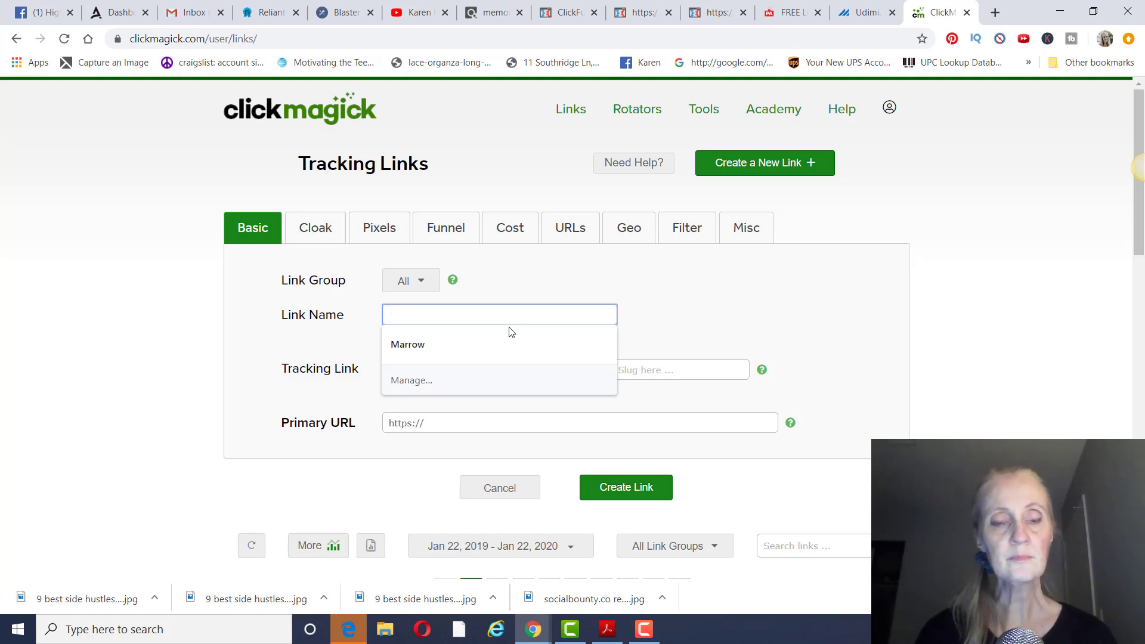
text(Youtube)
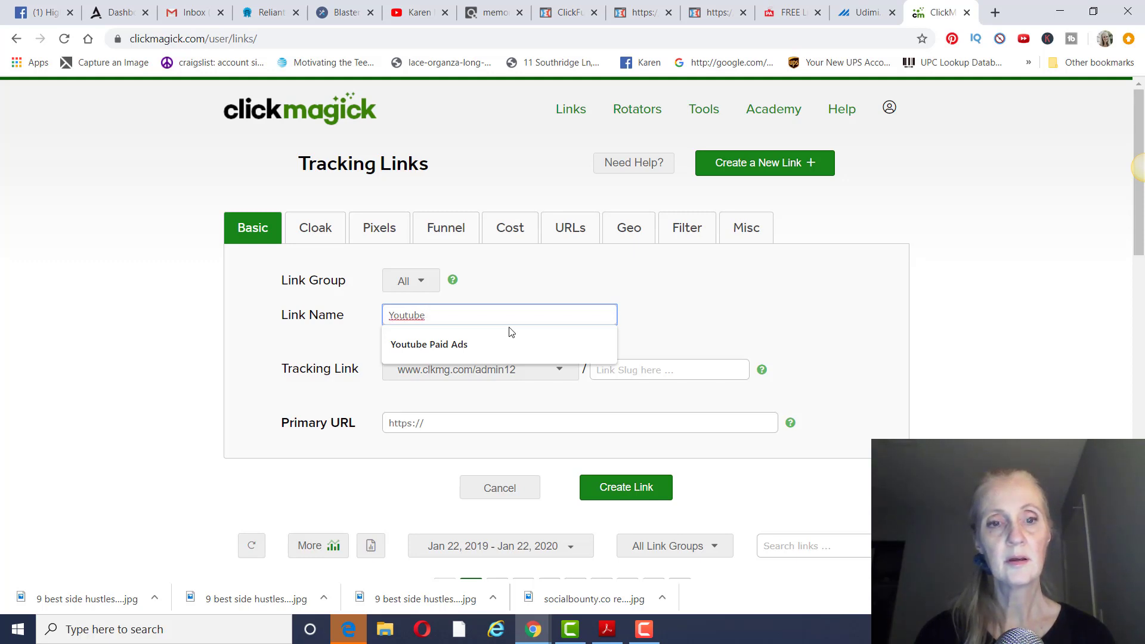
text(Udi)
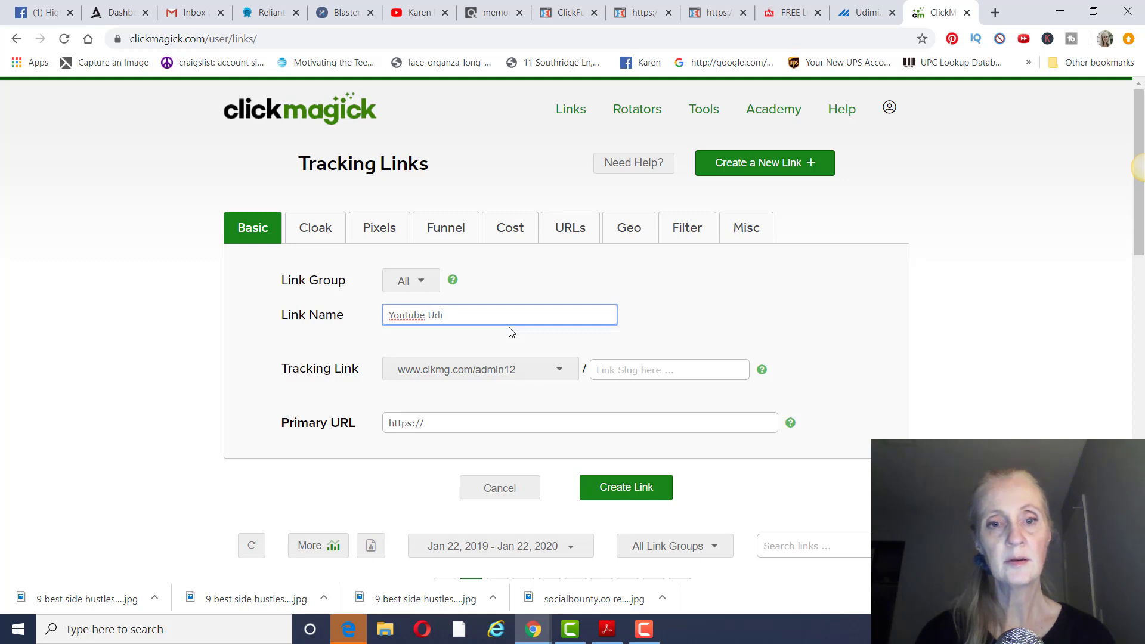
text(mi)
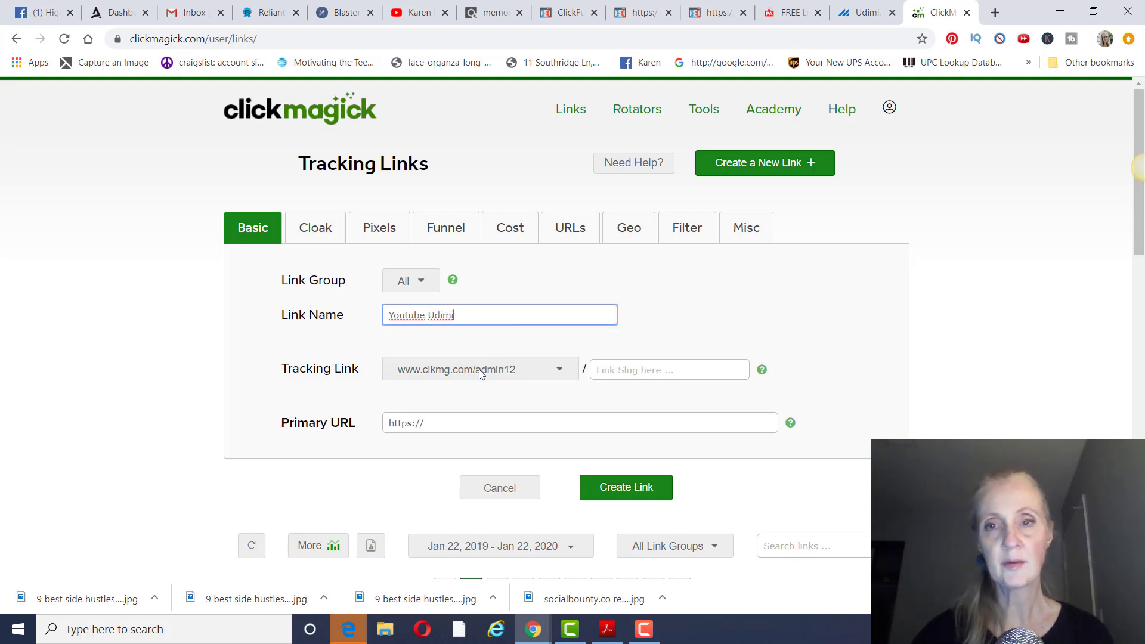
click(439, 422)
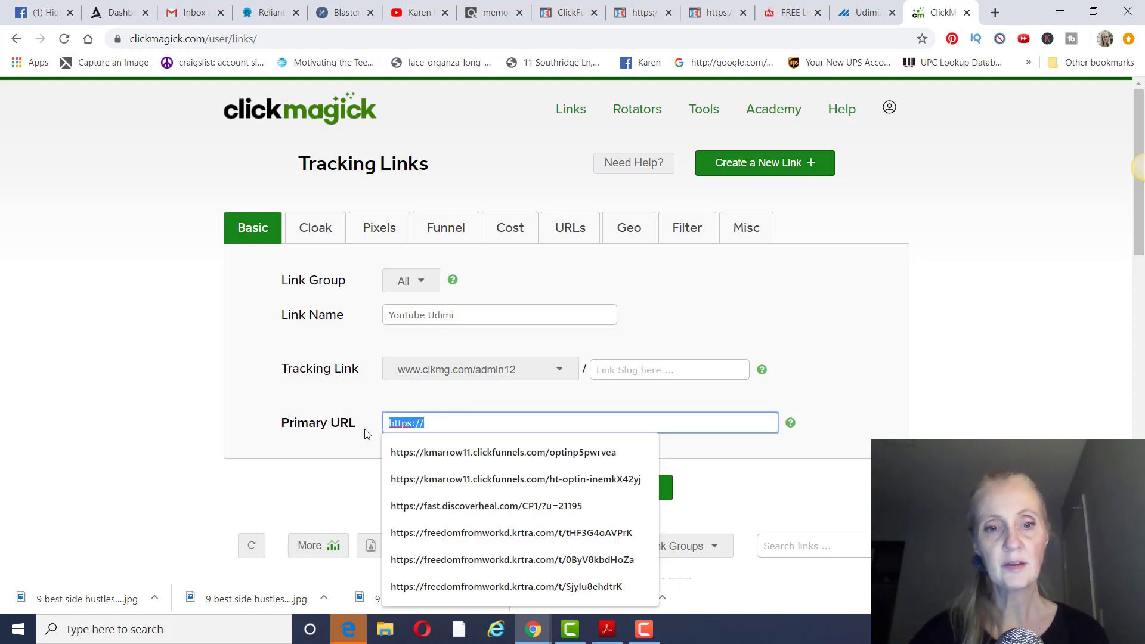
key(BackSpace)
text(https://kmarrow11.clickfunnels.com/optindwaszx0o)
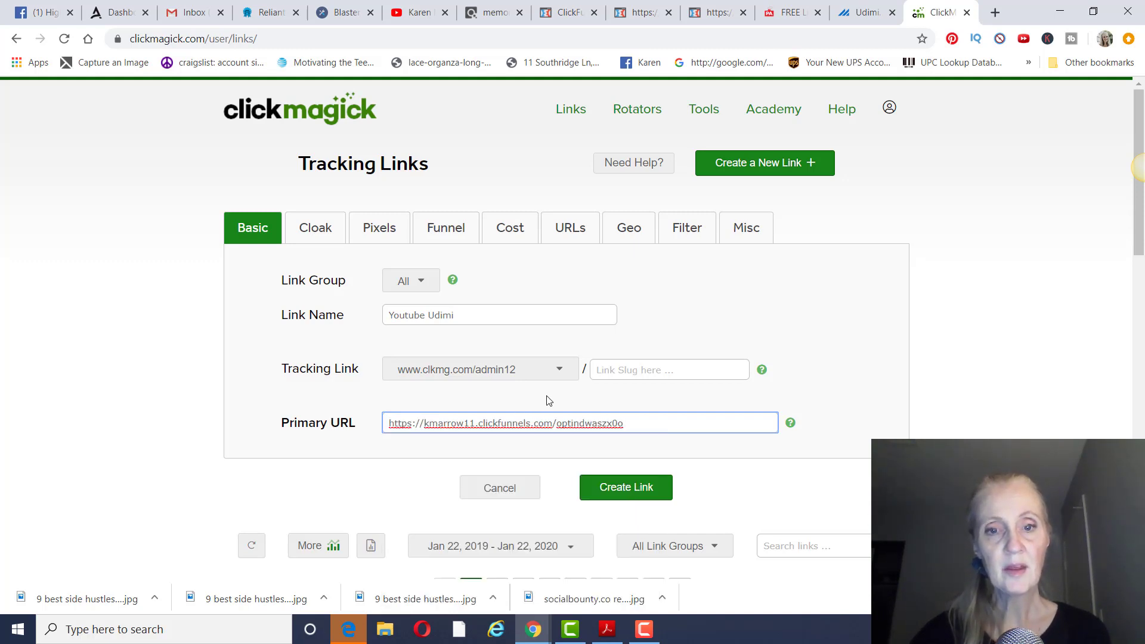
Step: Choose freedomfromworkdays.com as the tracking domain, then switch to Udimi
click(559, 375)
click(533, 408)
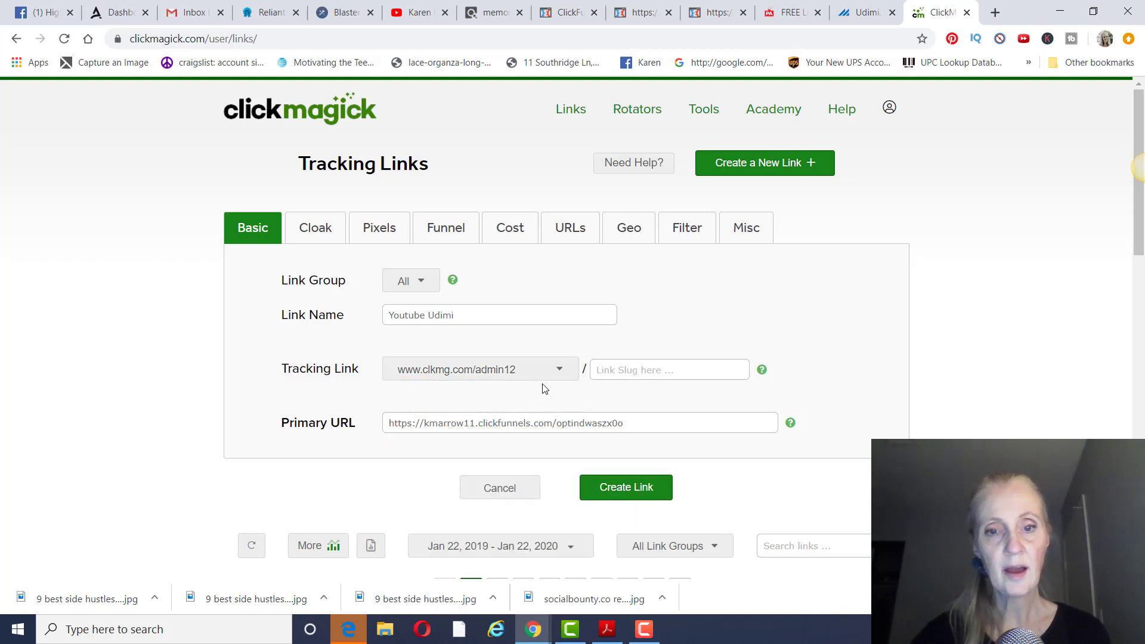
click(560, 369)
click(538, 400)
click(625, 372)
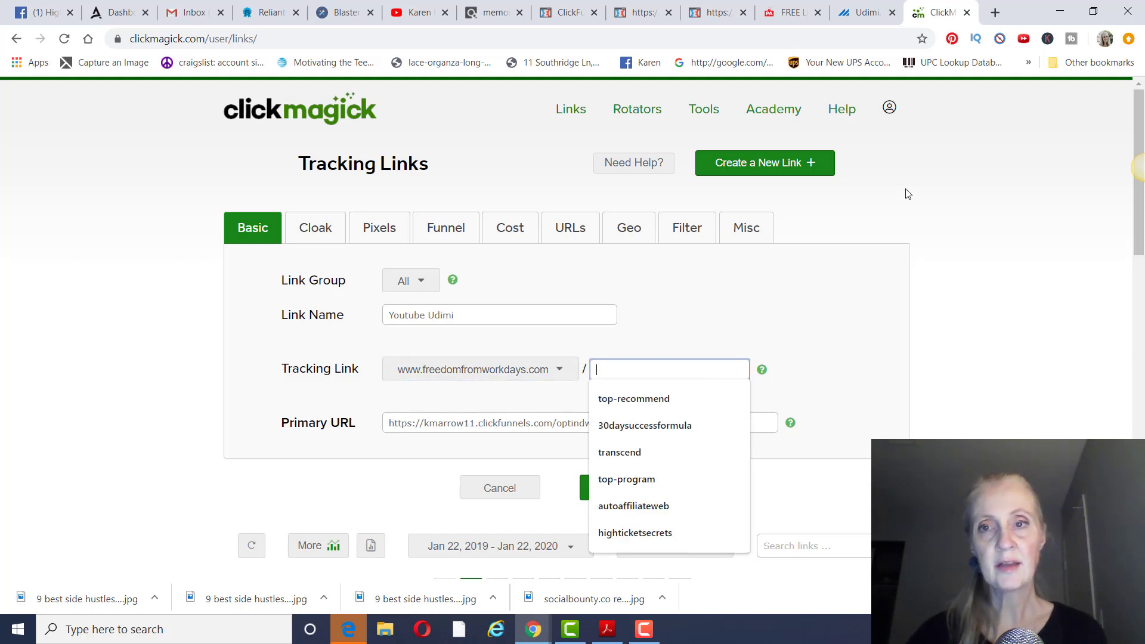
click(863, 12)
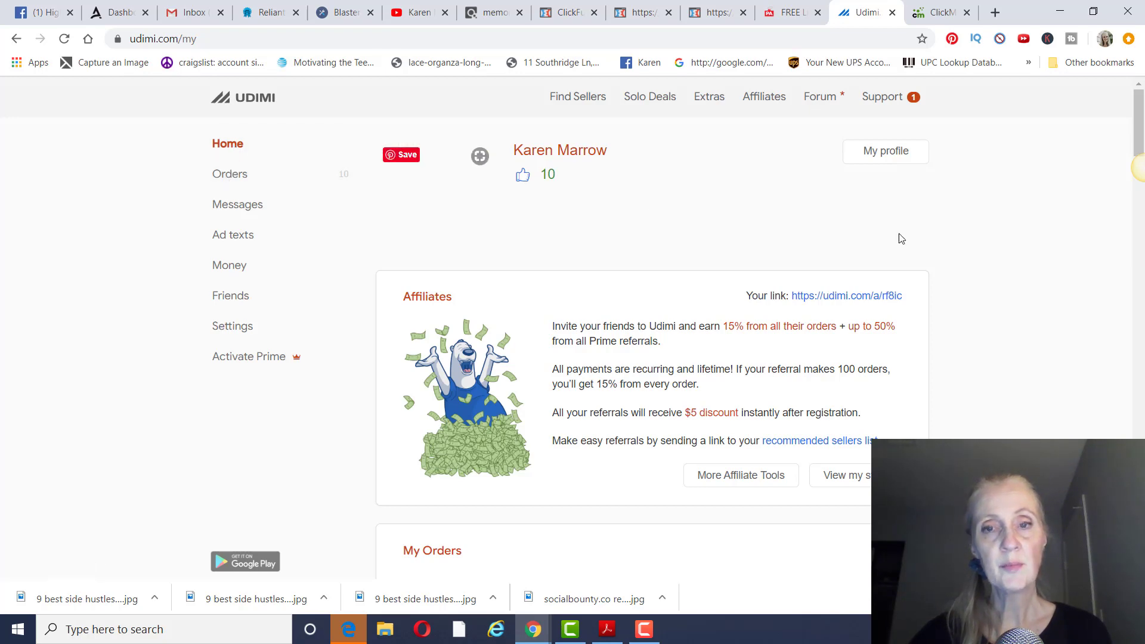
Step: Browse Udimi's Find Sellers list of solo ad sellers
scroll(872, 230, down, 2)
scroll(872, 230, up, 2)
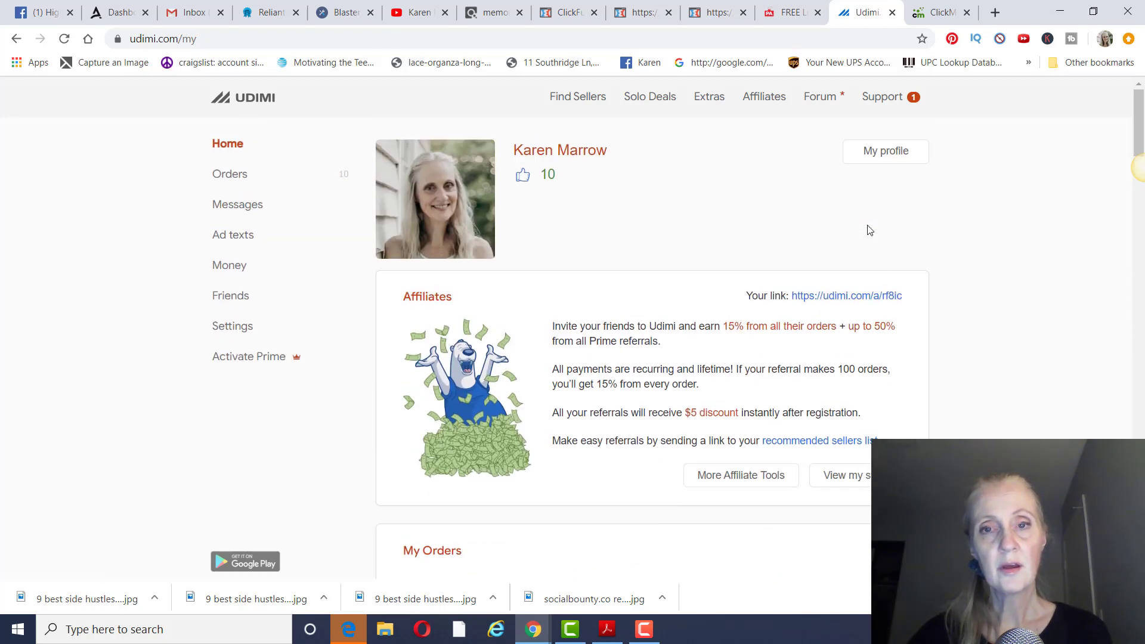
click(577, 97)
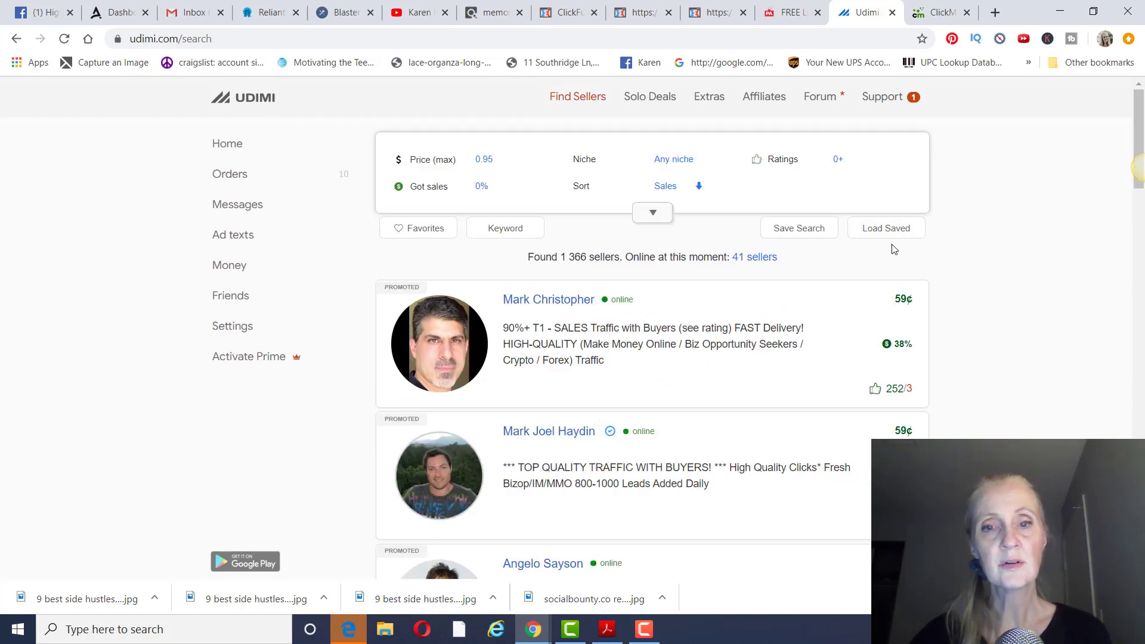
scroll(832, 257, down, 3)
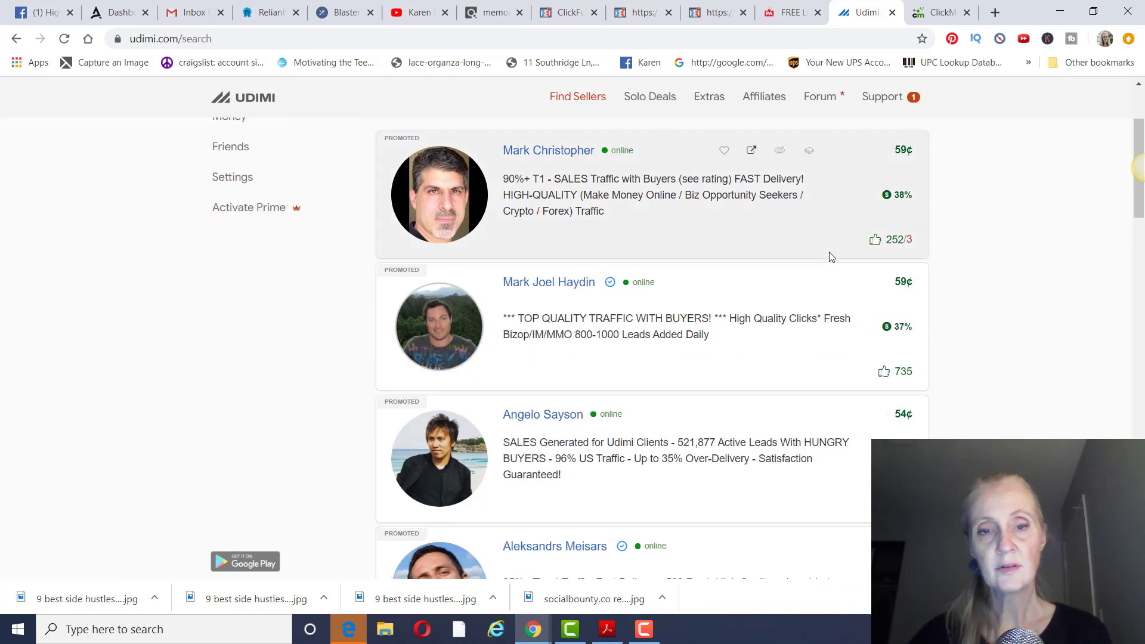
scroll(669, 241, down, 3)
scroll(707, 276, down, 4)
scroll(707, 276, up, 5)
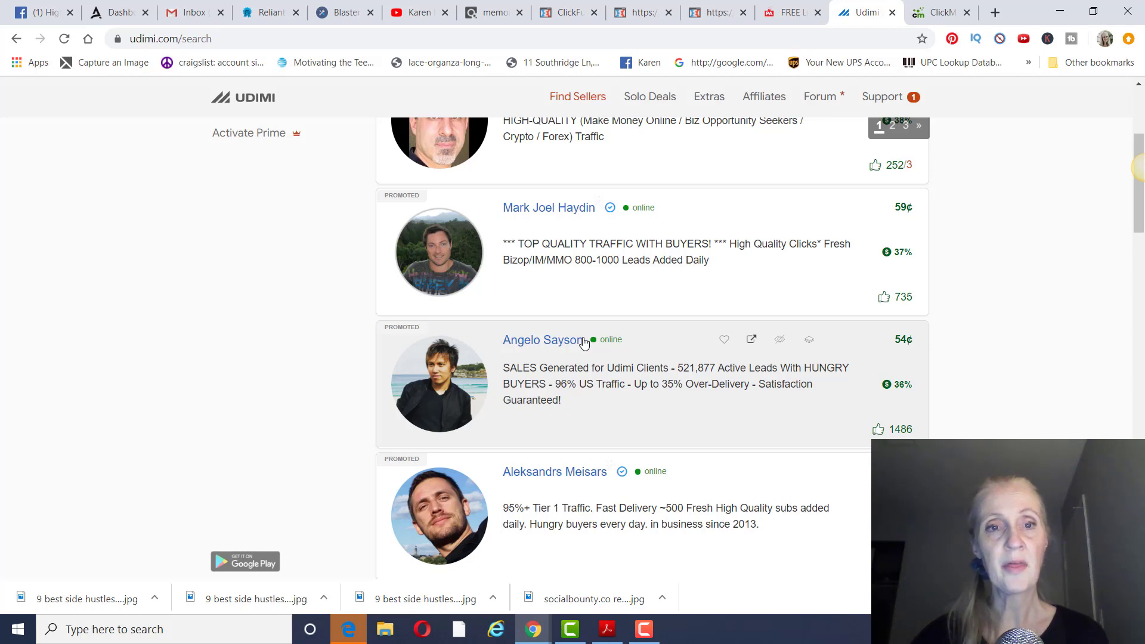
scroll(578, 335, up, 4)
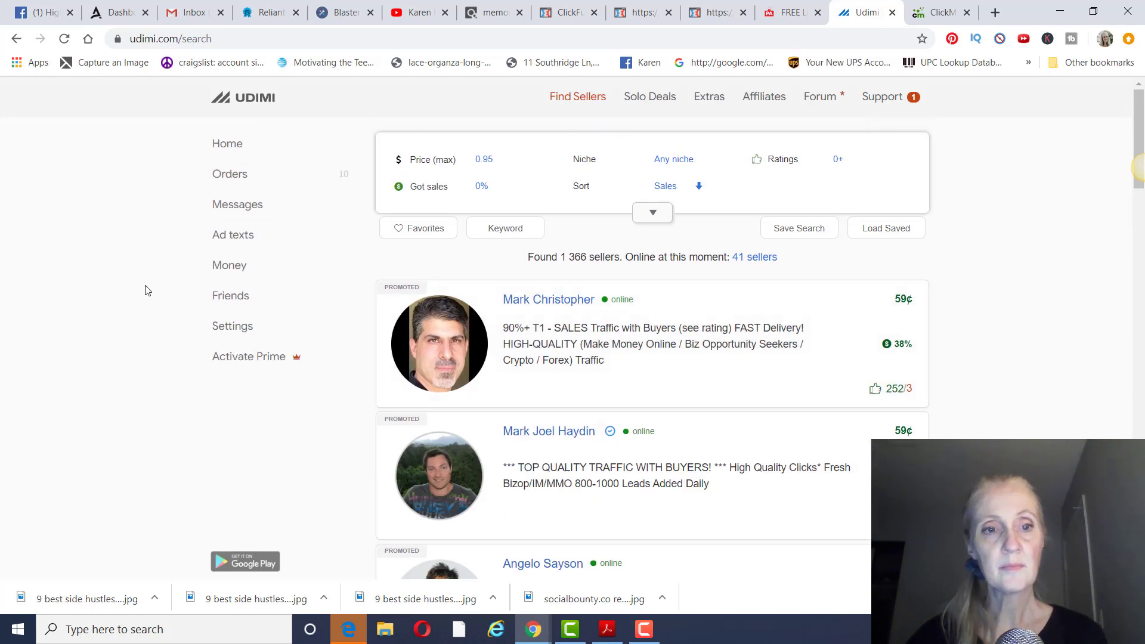
Step: Open the 27 Oct solo order's stats (111 quality visitors) and its seller's profile in a new tab
click(222, 179)
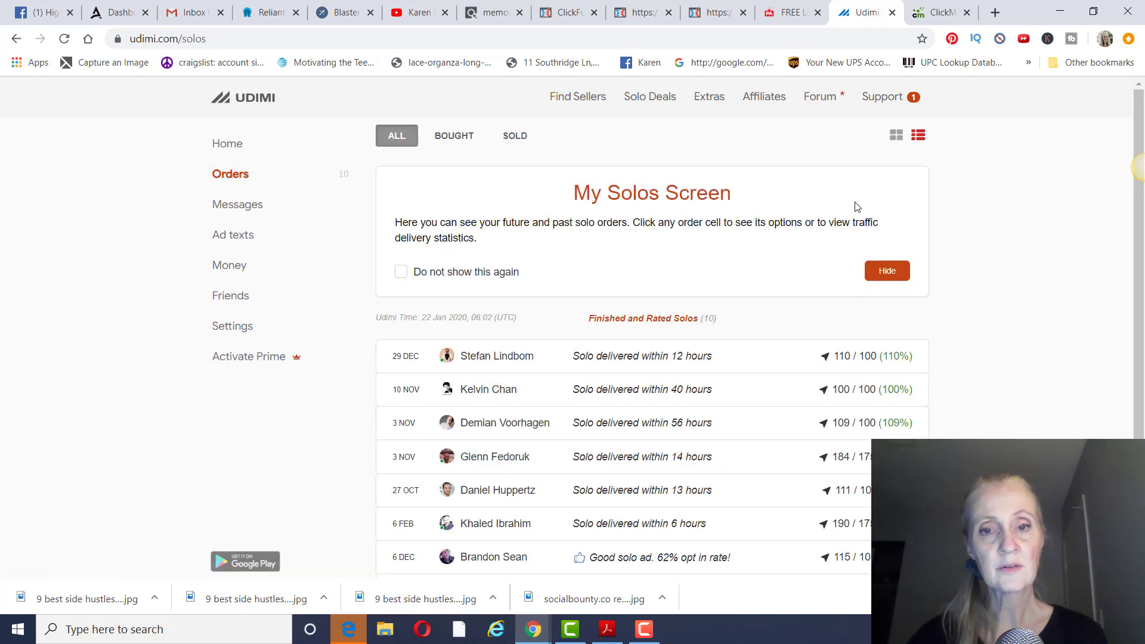
scroll(917, 260, down, 2)
scroll(652, 258, down, 2)
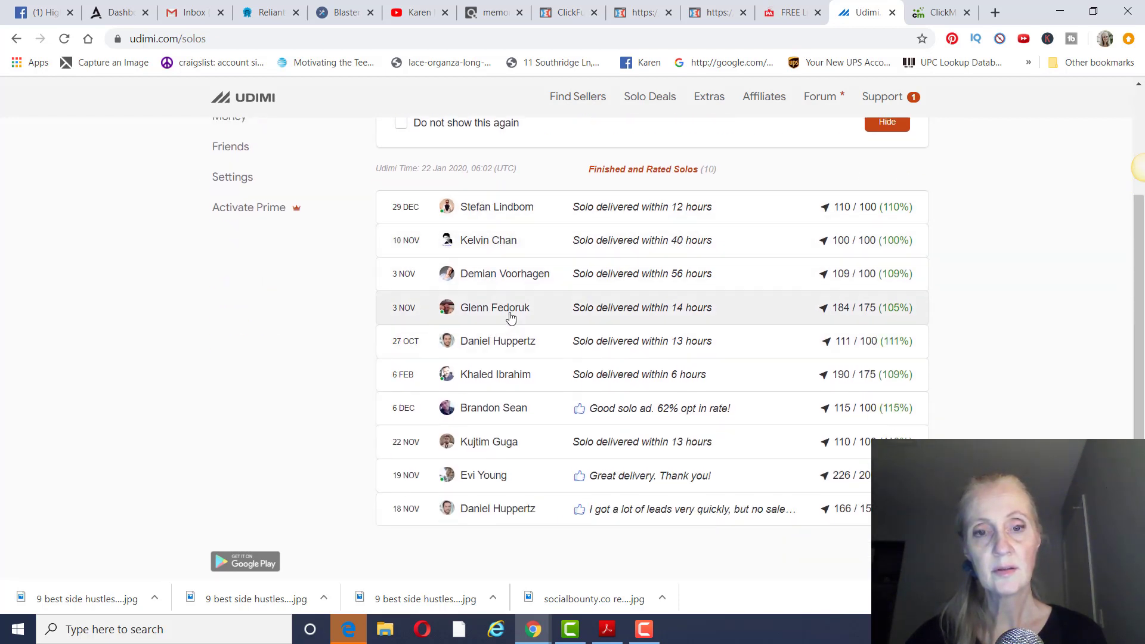
scroll(486, 323, down, 1)
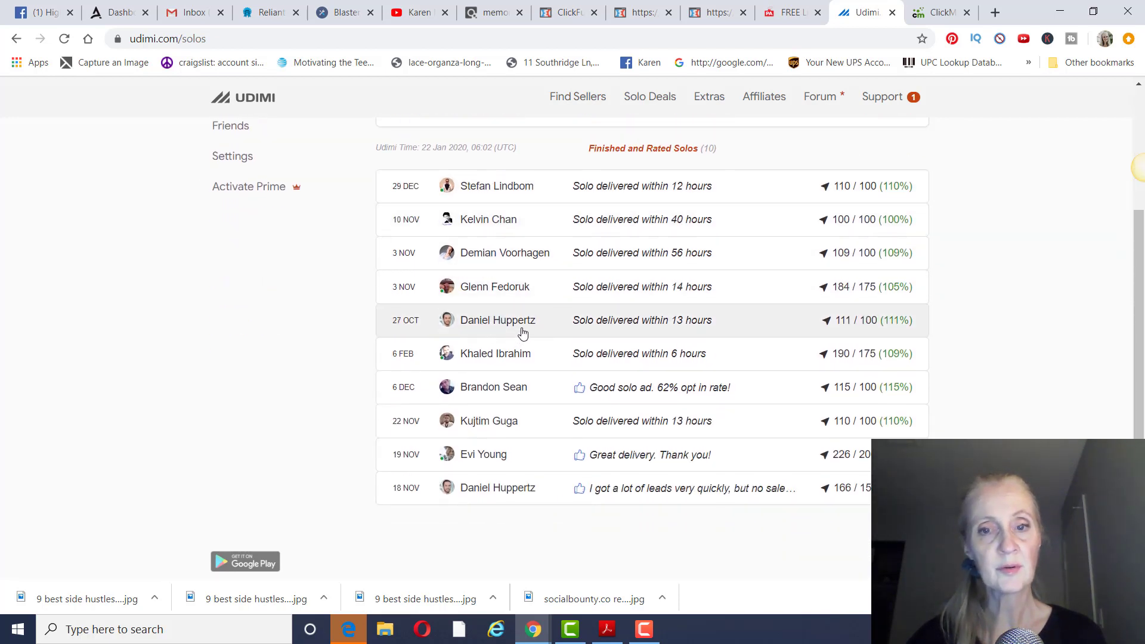
scroll(549, 347, up, 3)
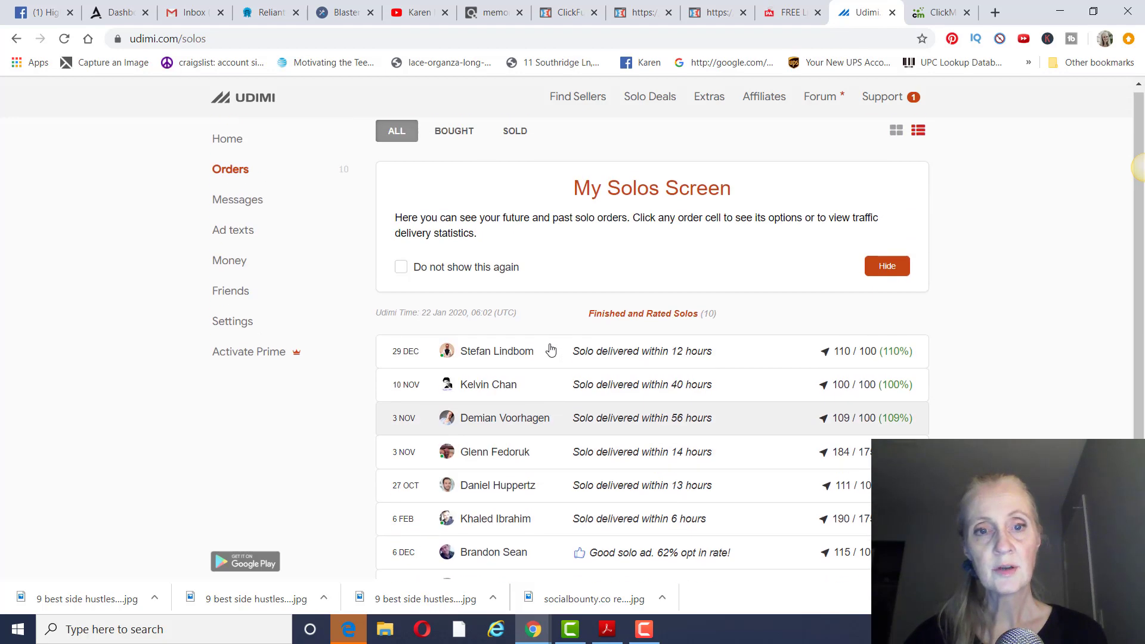
scroll(539, 352, down, 2)
click(524, 340)
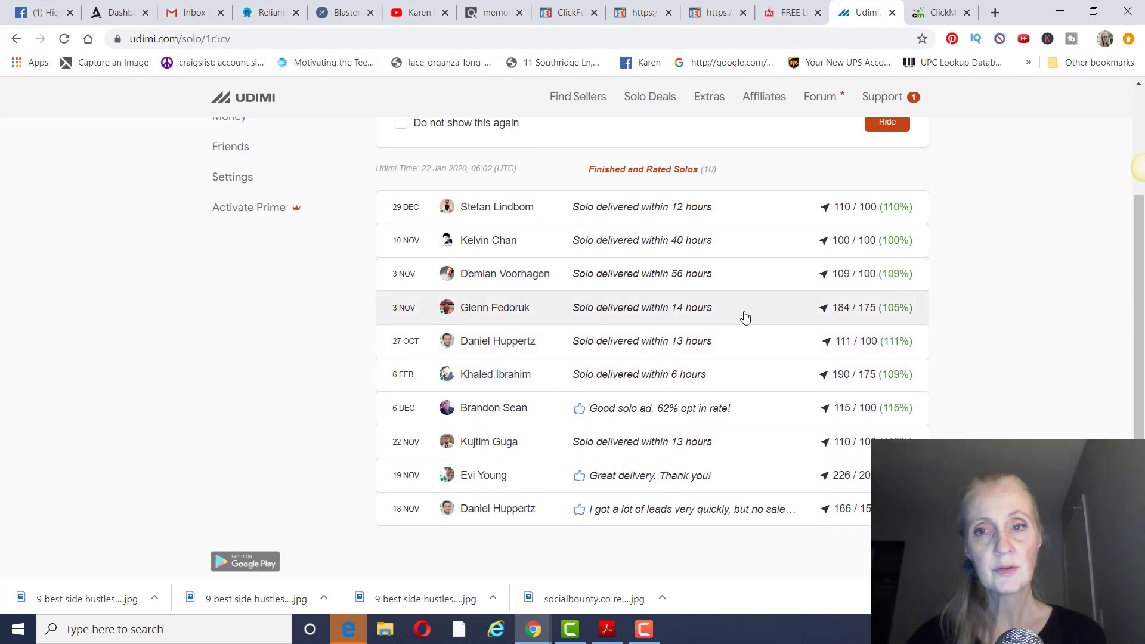
scroll(862, 247, down, 2)
scroll(862, 246, up, 2)
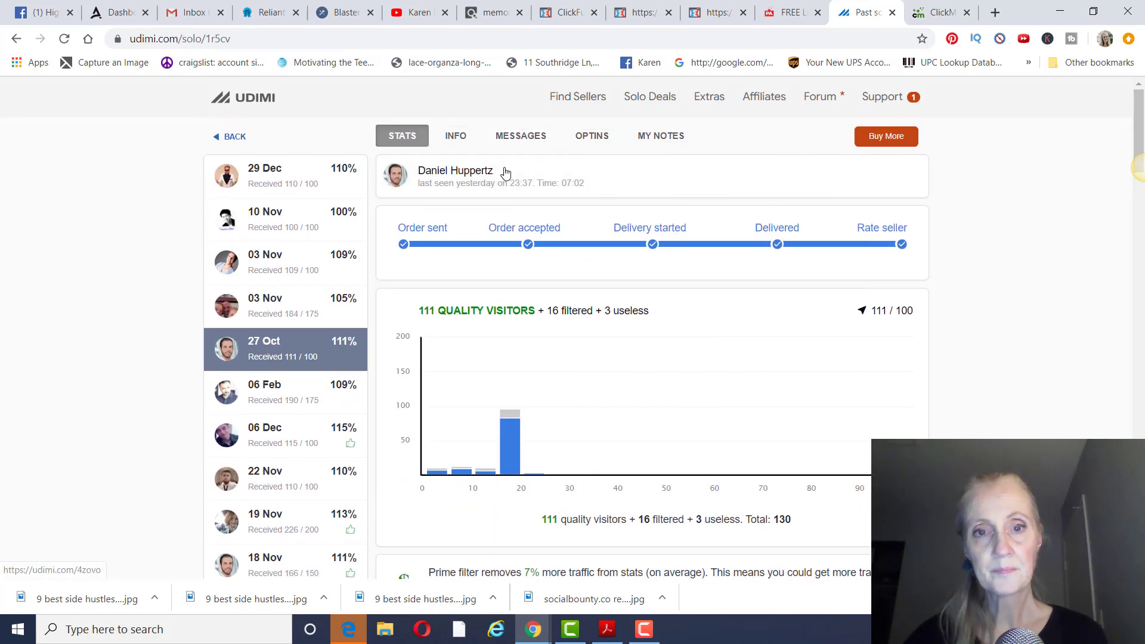
click(440, 179)
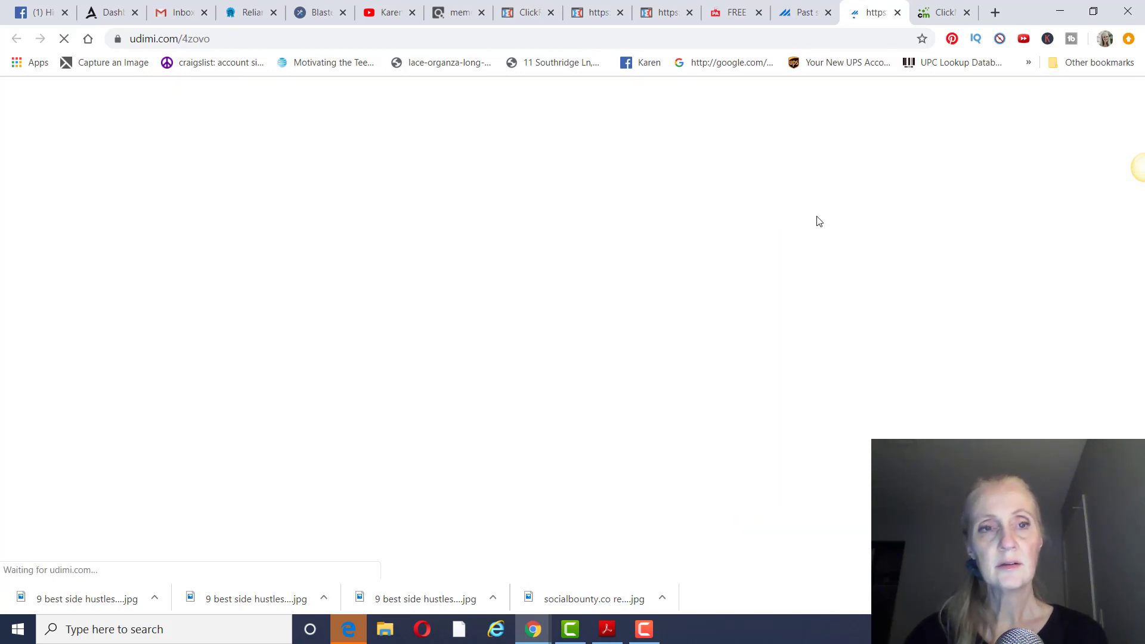
Step: Lower the visitor count on the seller's profile, then open a blank Add New Link form under Ad texts
scroll(819, 220, down, 1)
drag(529, 315, 434, 305)
scroll(996, 263, up, 1)
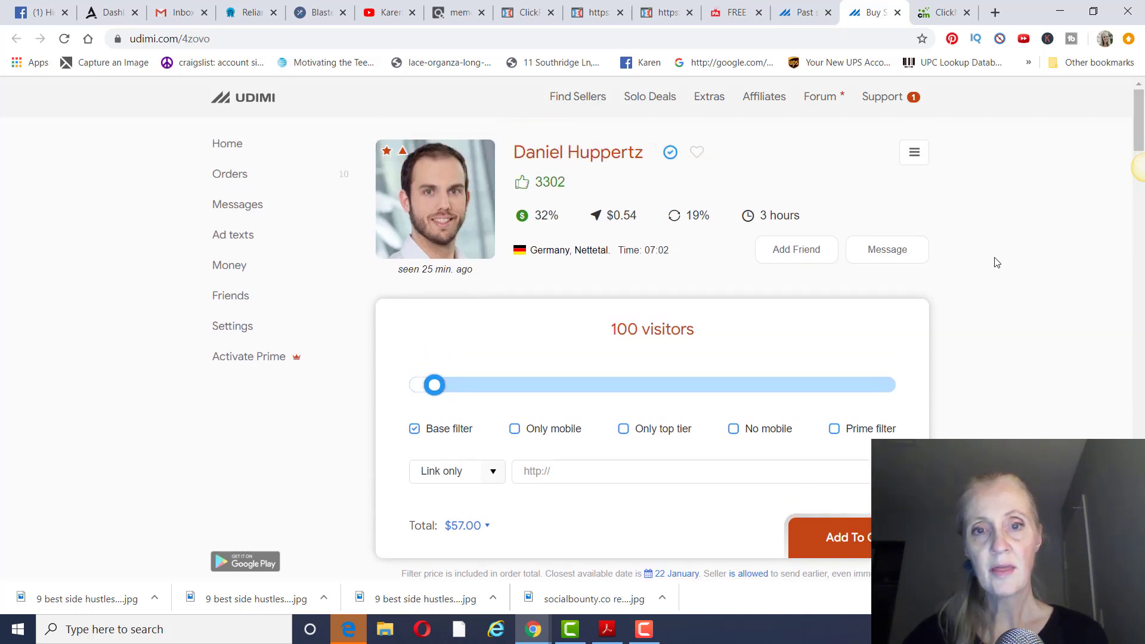
scroll(996, 262, down, 1)
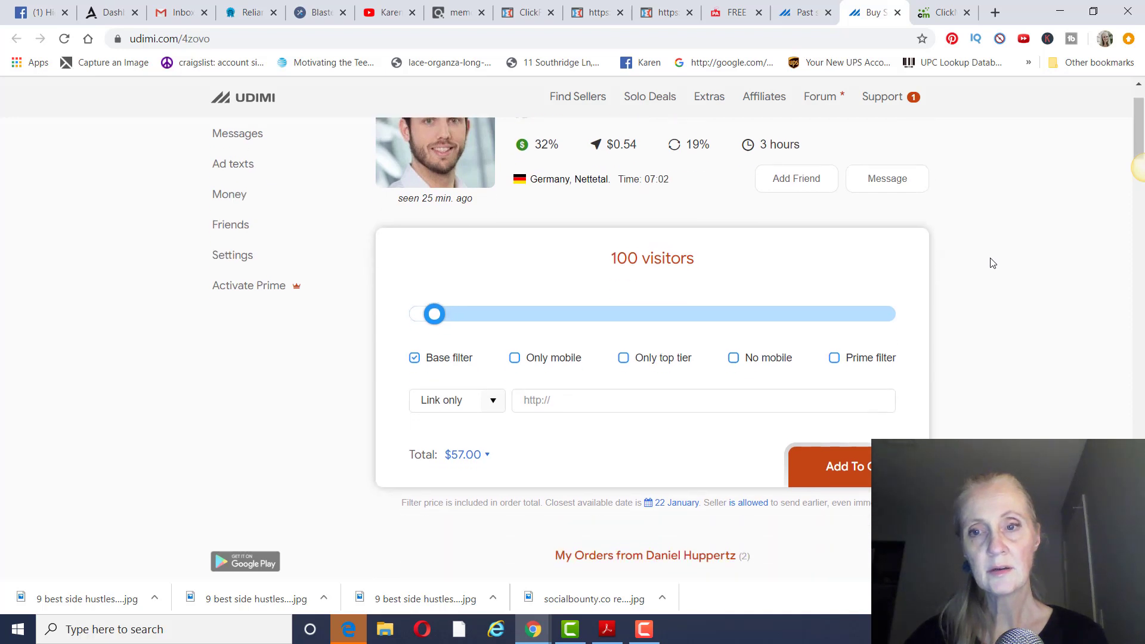
scroll(993, 263, down, 1)
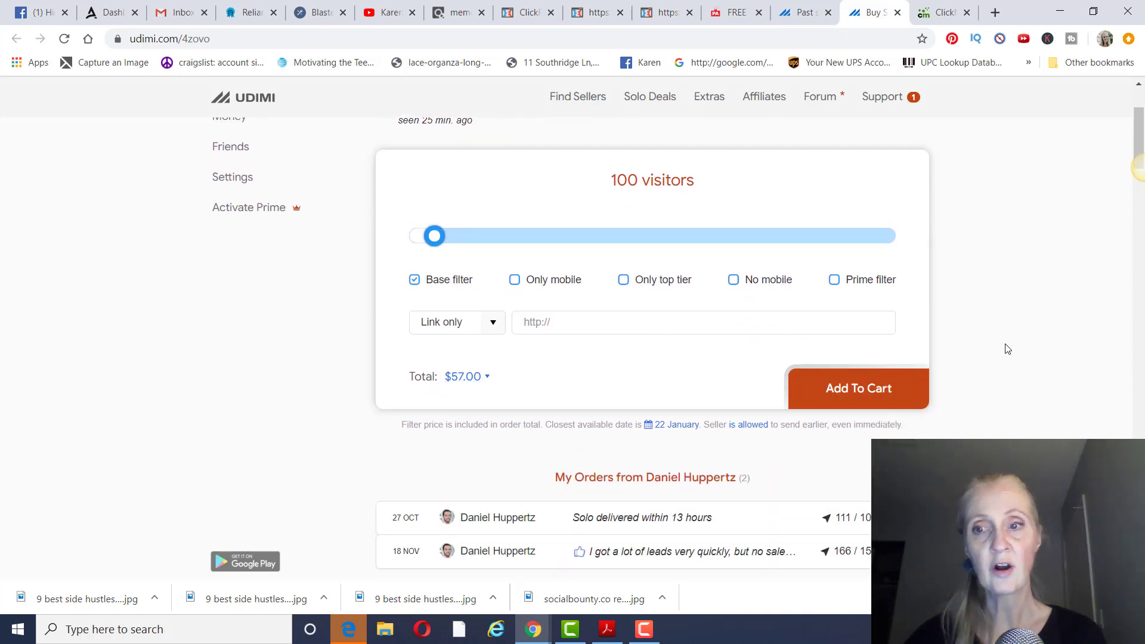
scroll(1007, 349, up, 2)
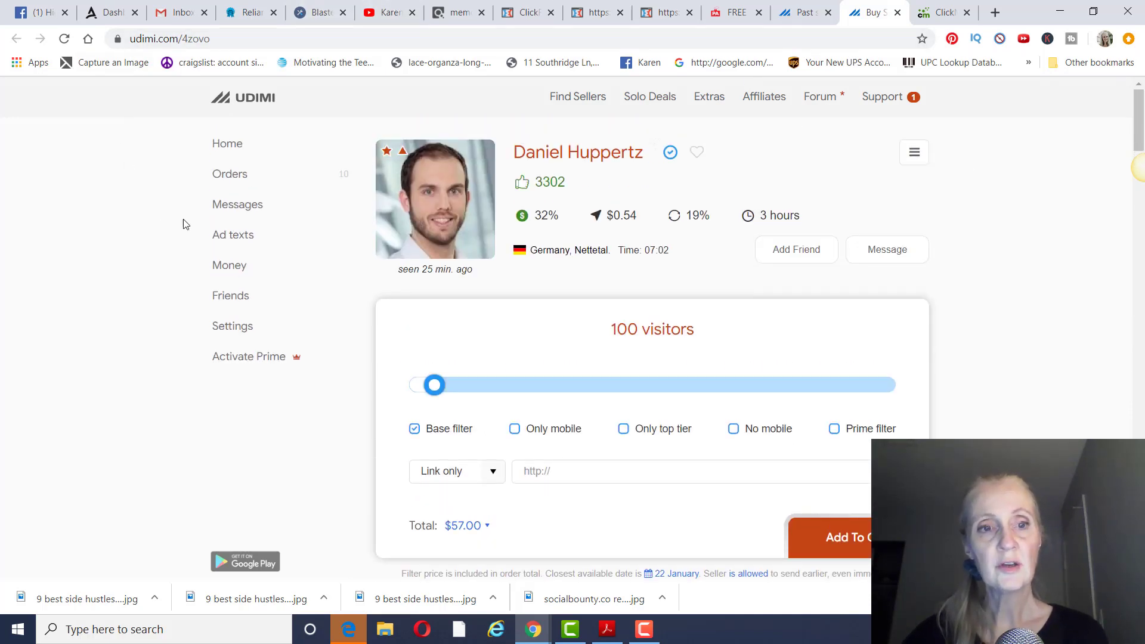
click(219, 240)
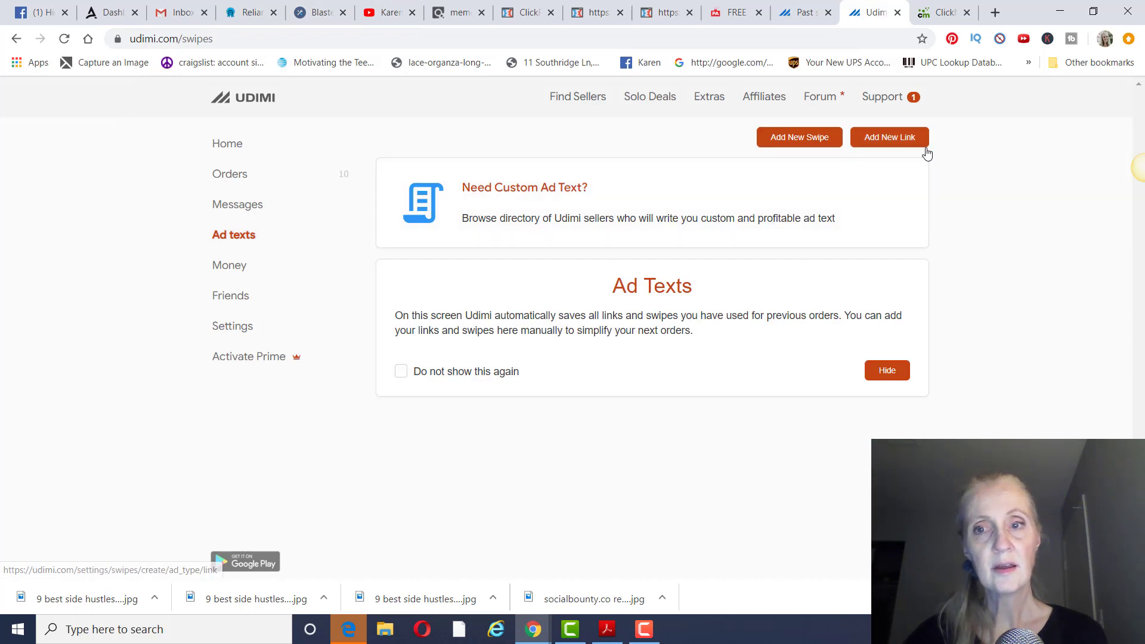
click(889, 138)
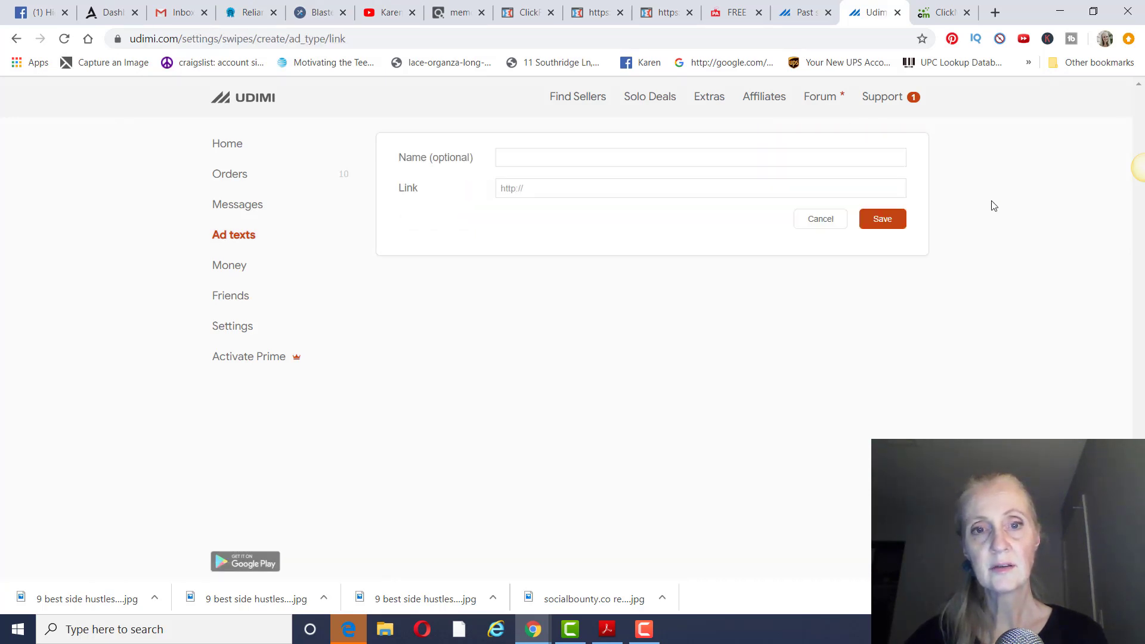
Step: Enter the slug 'daniel 1-21-20' and submit, dismissing the invalid-slug error
click(944, 13)
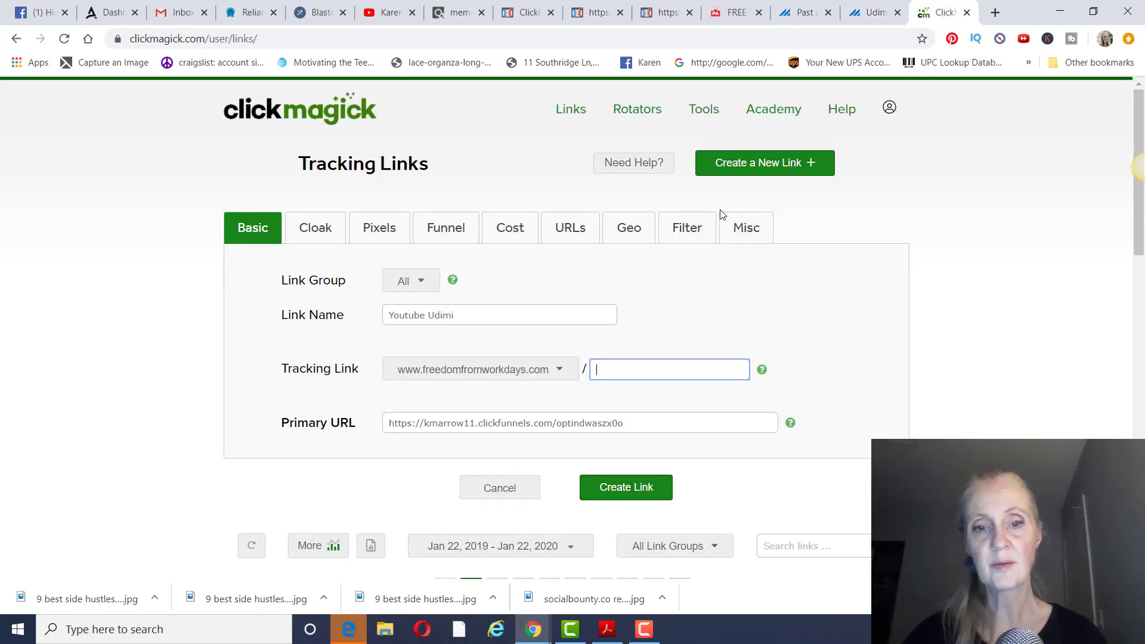
text(da)
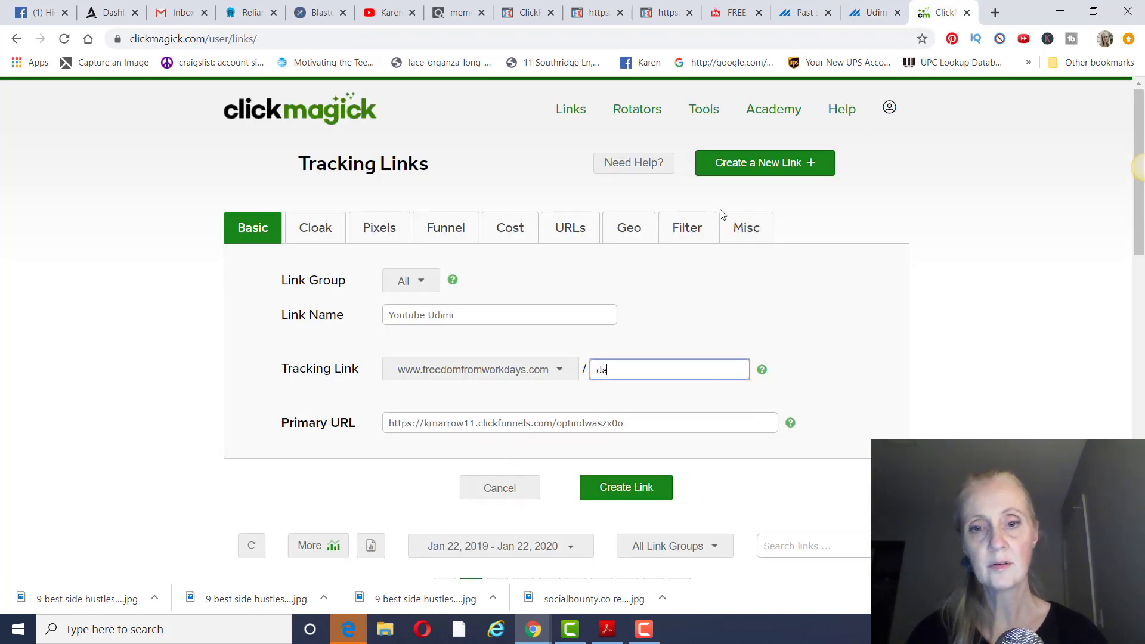
text(niel )
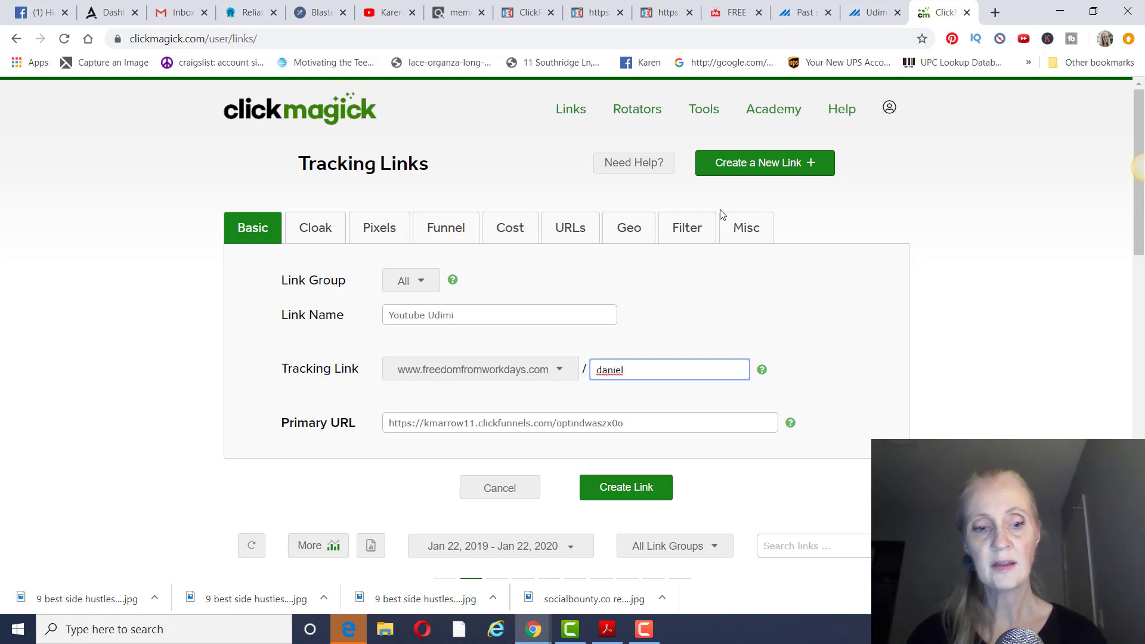
text(1-21)
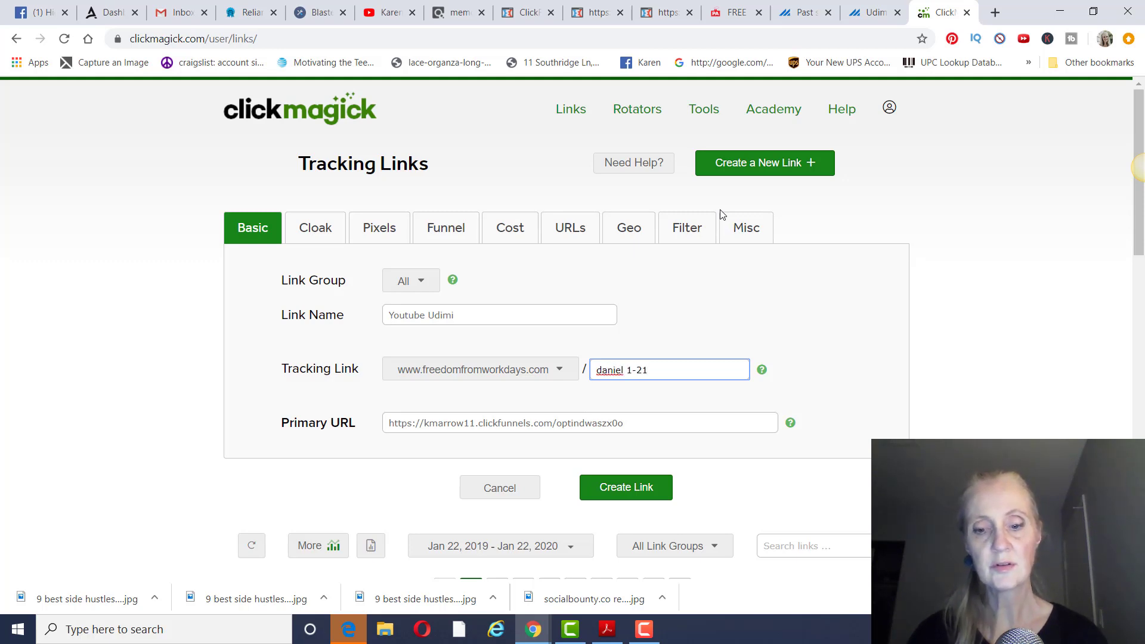
text(-20)
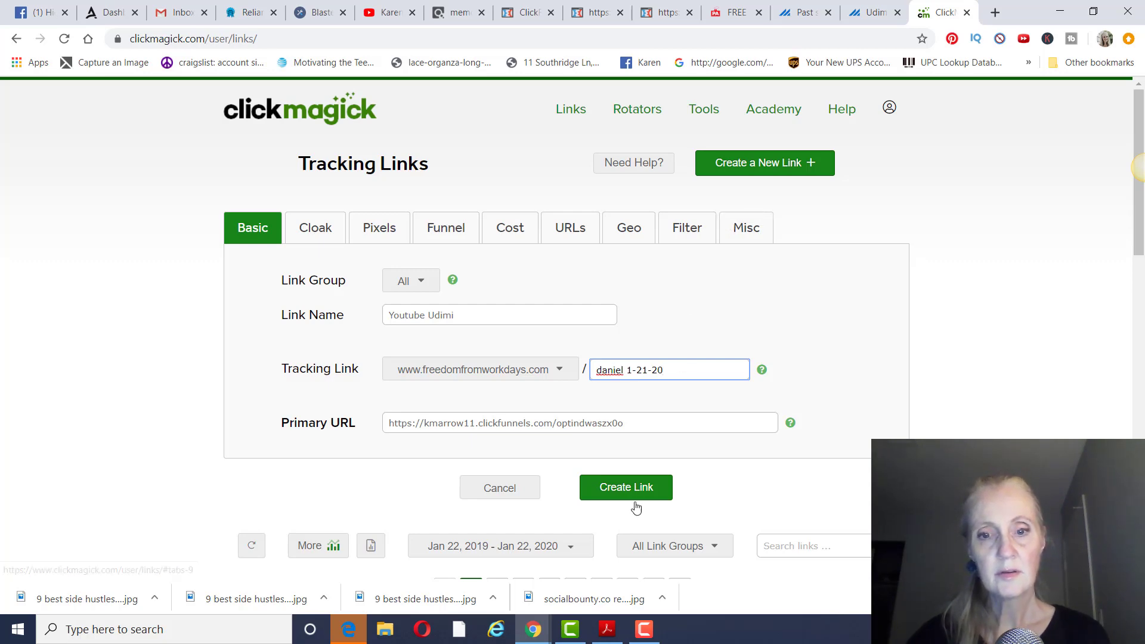
click(634, 493)
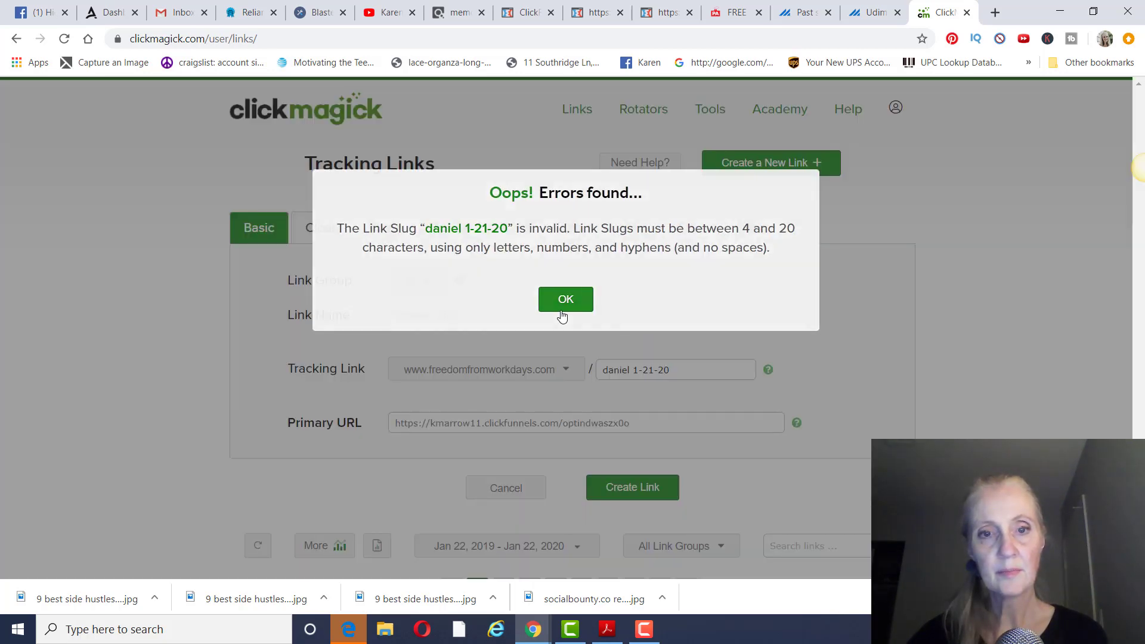
click(564, 316)
Step: Change the slug to daniel121 and create the Youtube Udimi tracking link
drag(683, 371, 624, 369)
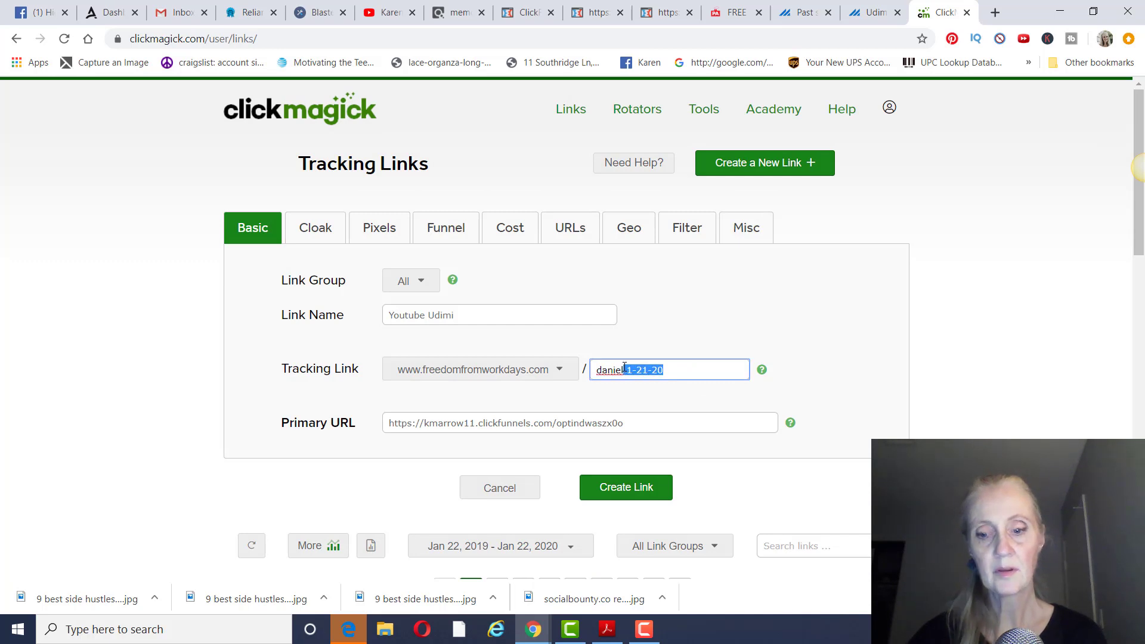
key(BackSpace)
text(1)
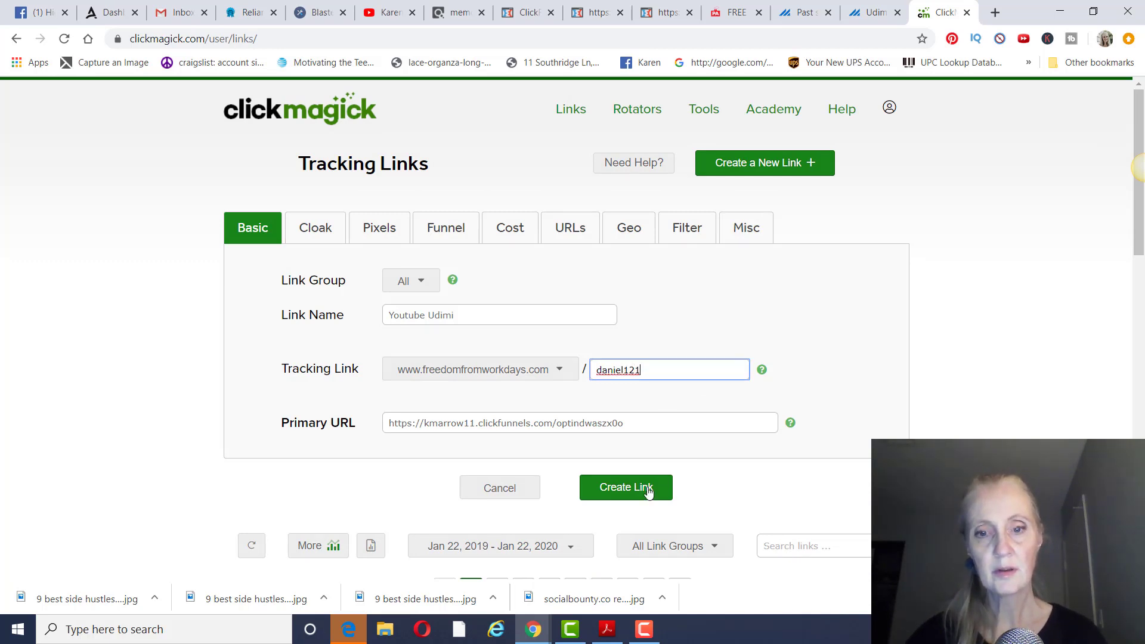
click(649, 488)
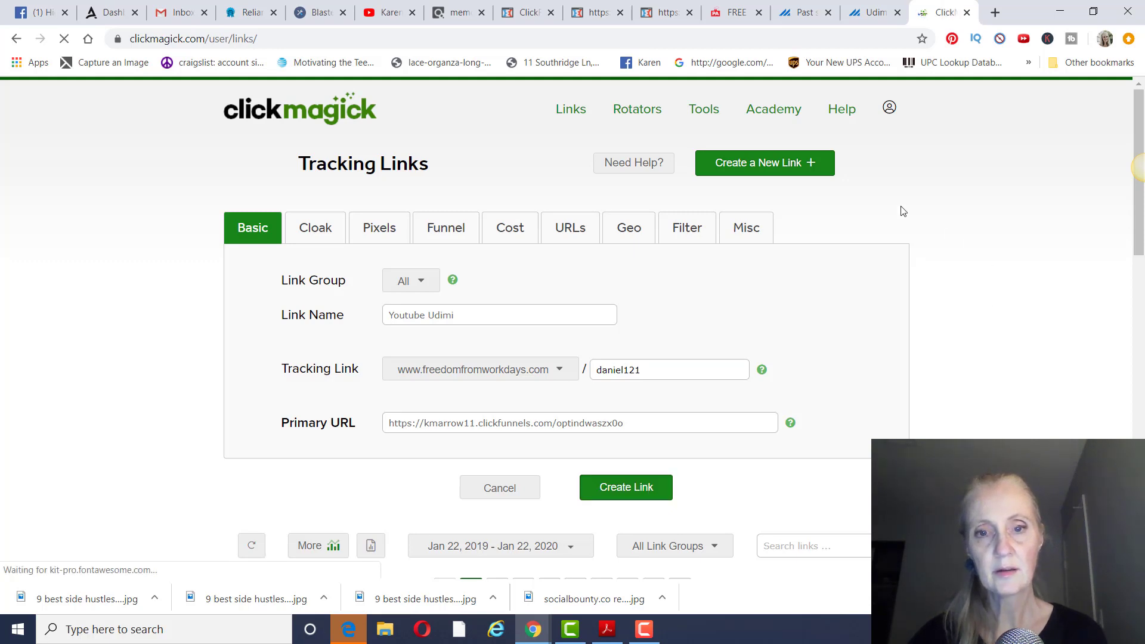
click(770, 226)
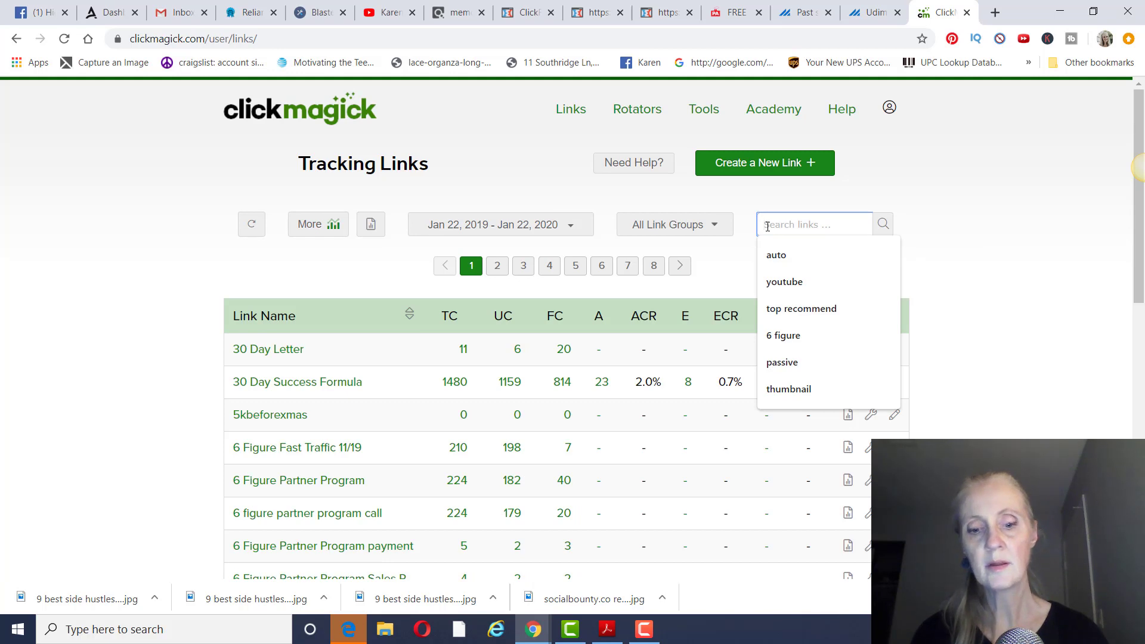
Step: Filter links by 'youtube' and copy Youtube Udimi's tracking URL freedomfromworkdays.com/daniel121
key(Escape)
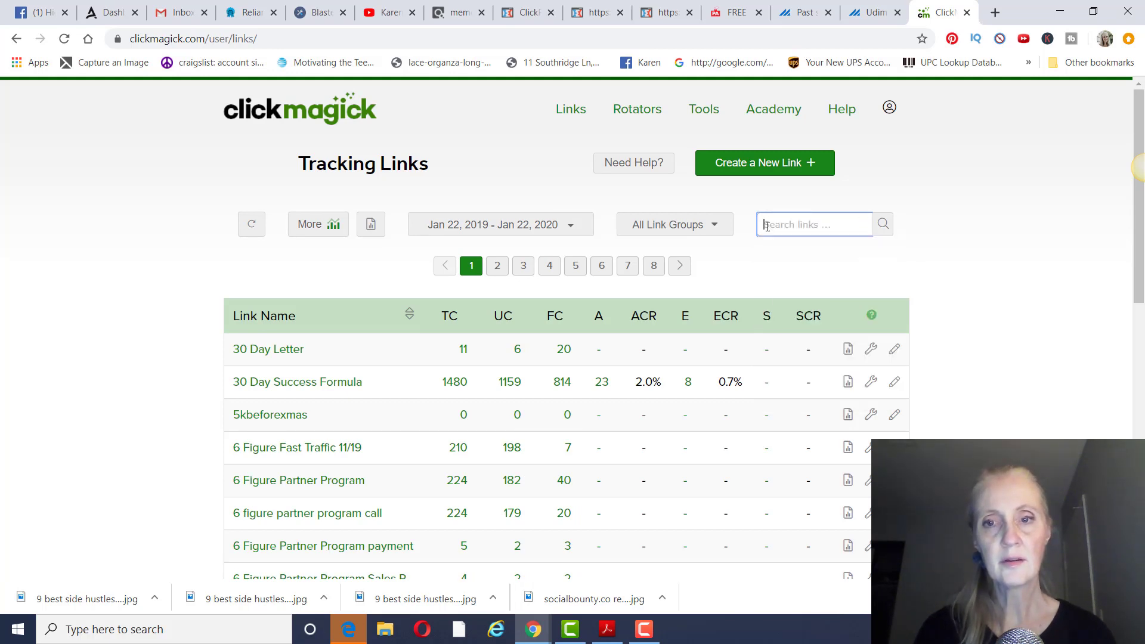
text(youtube)
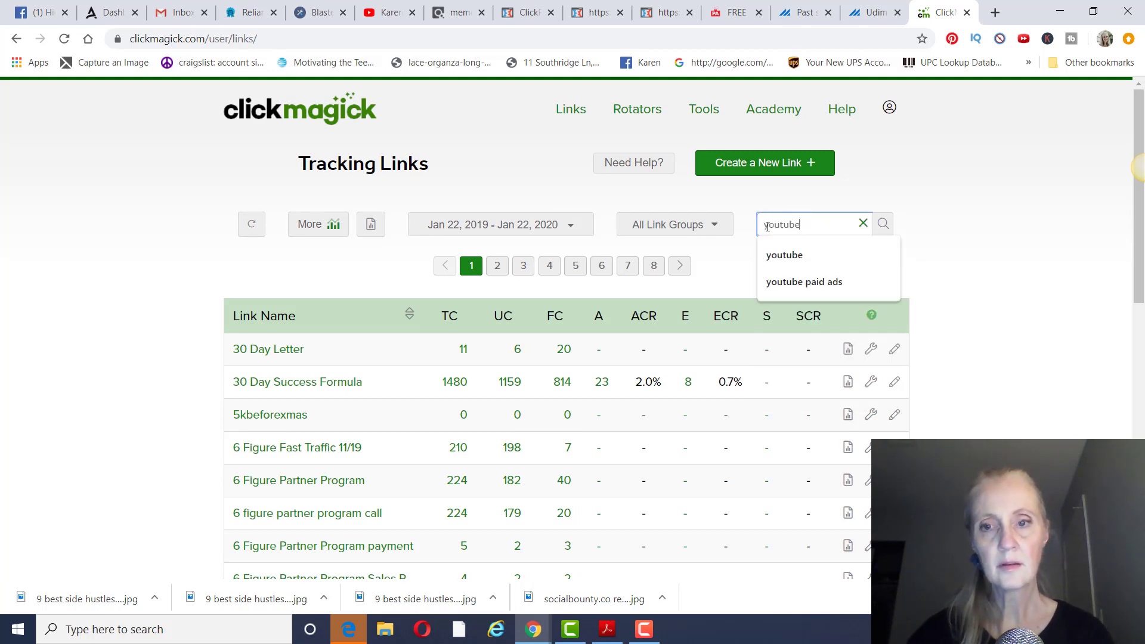
click(795, 257)
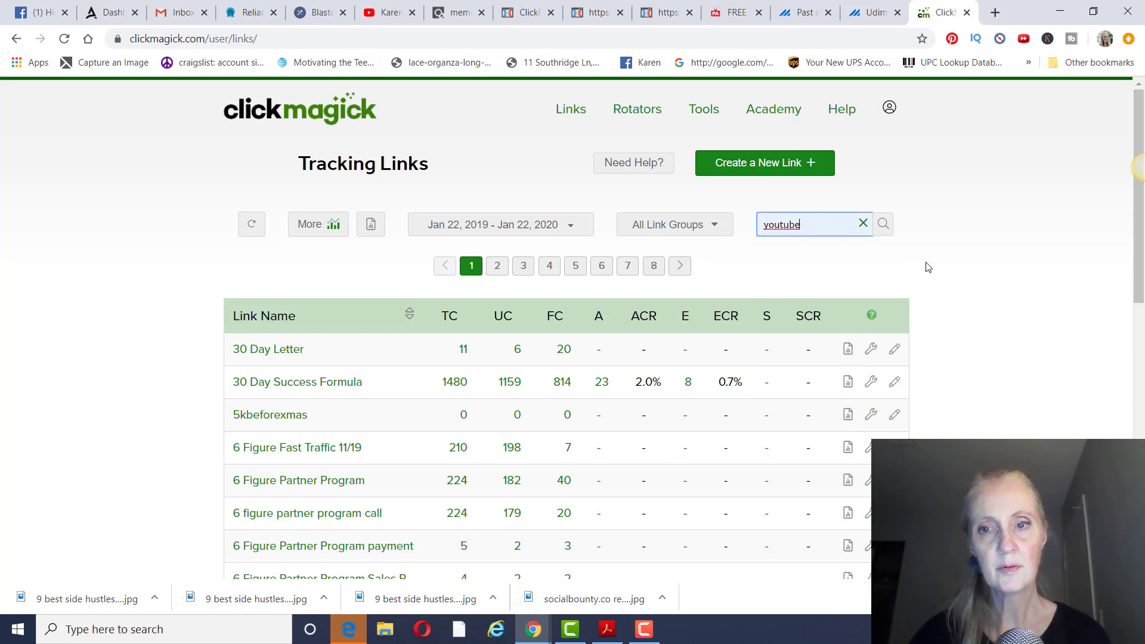
click(883, 224)
scroll(939, 274, down, 1)
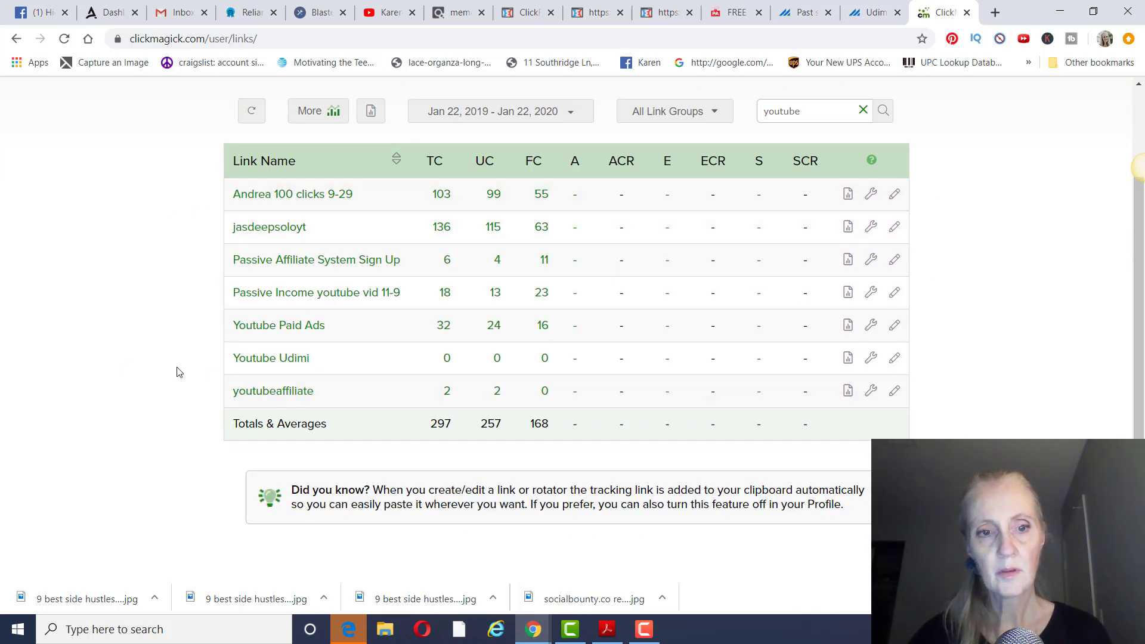
click(258, 359)
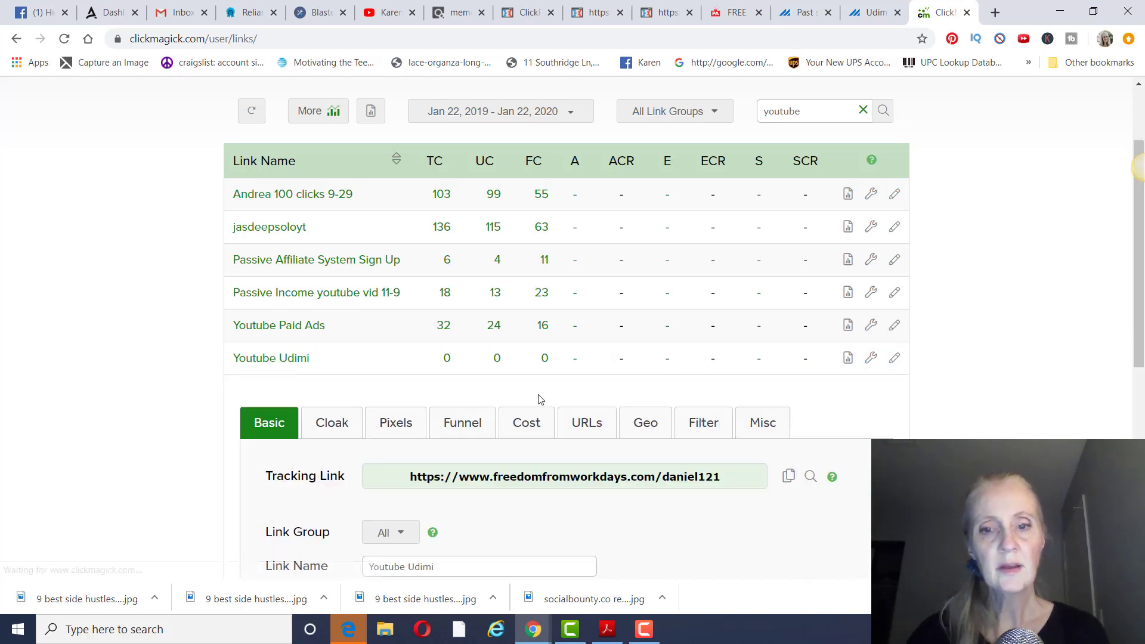
drag(753, 329, 382, 327)
key(ctrl+c)
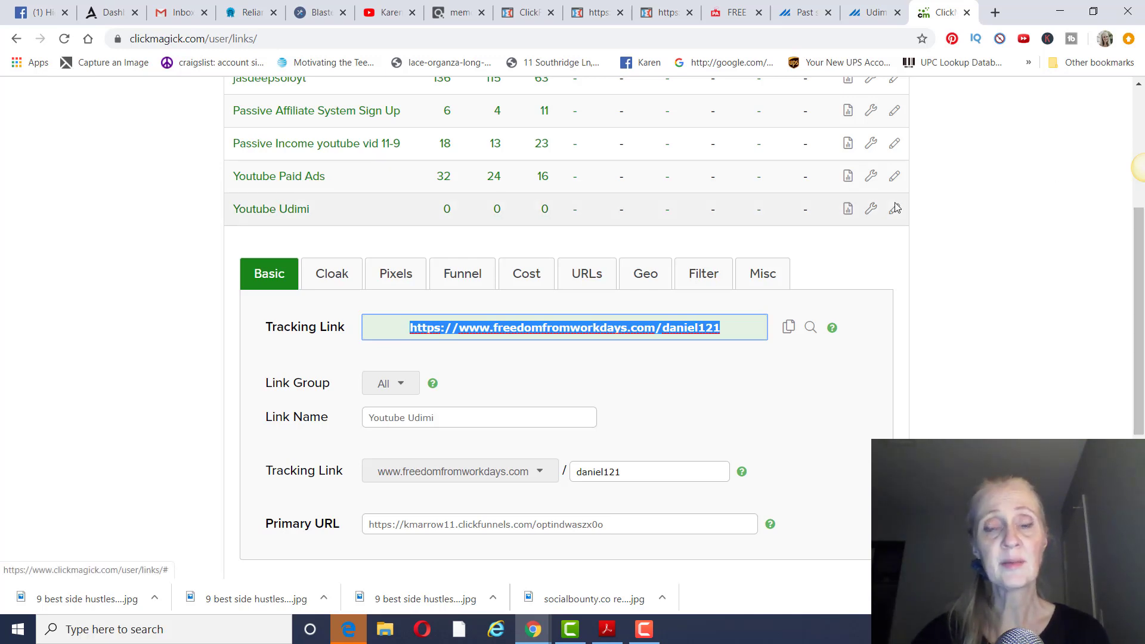
click(876, 14)
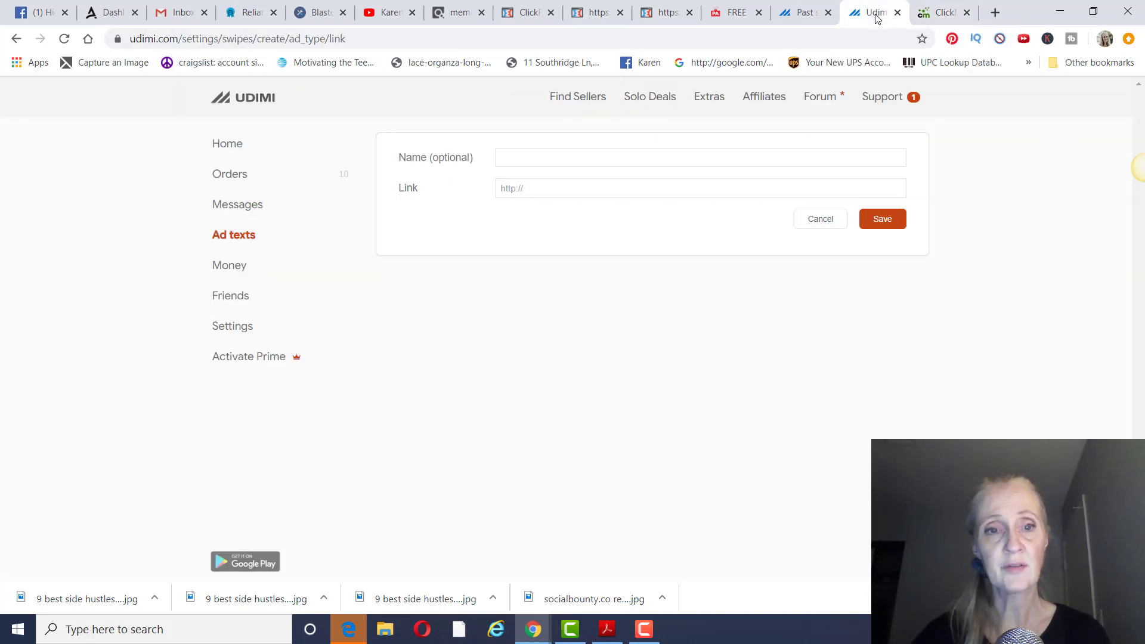
click(547, 189)
key(ctrl+v)
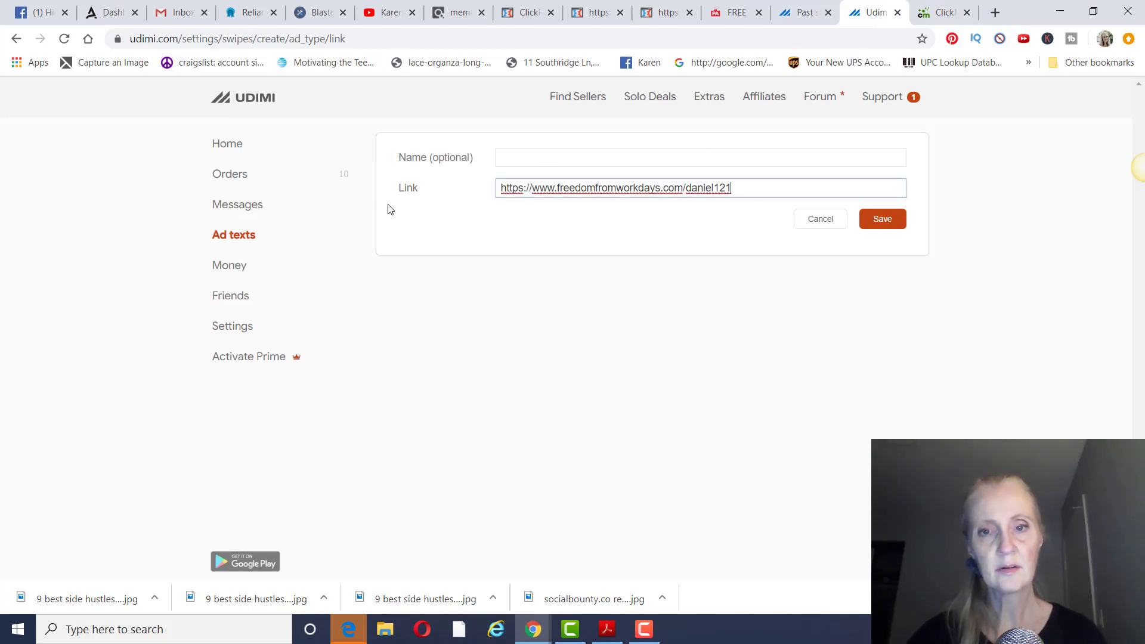
click(879, 222)
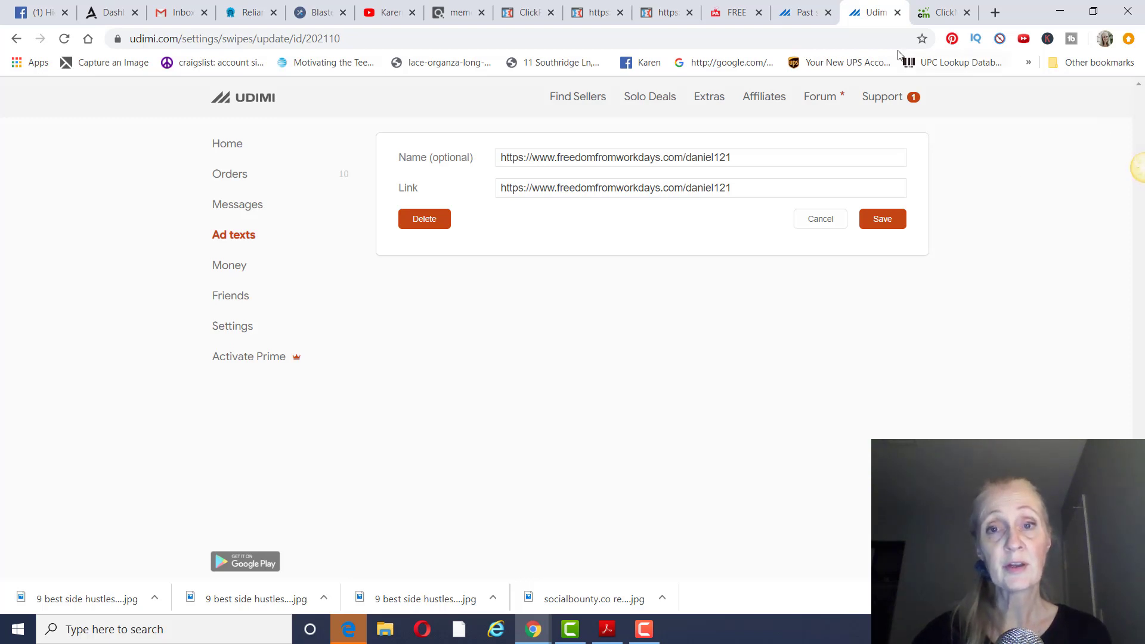
Step: Review the 'How To Make $100' opt-in page and the Passive Affiliate free-training page, then return to the Optin step
click(604, 14)
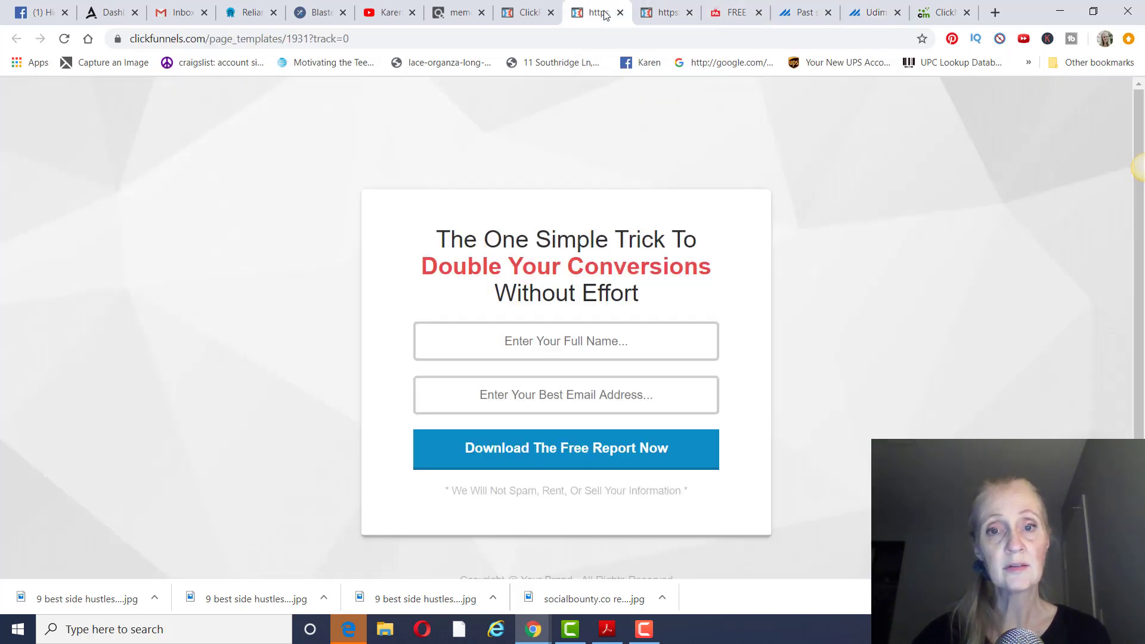
click(666, 18)
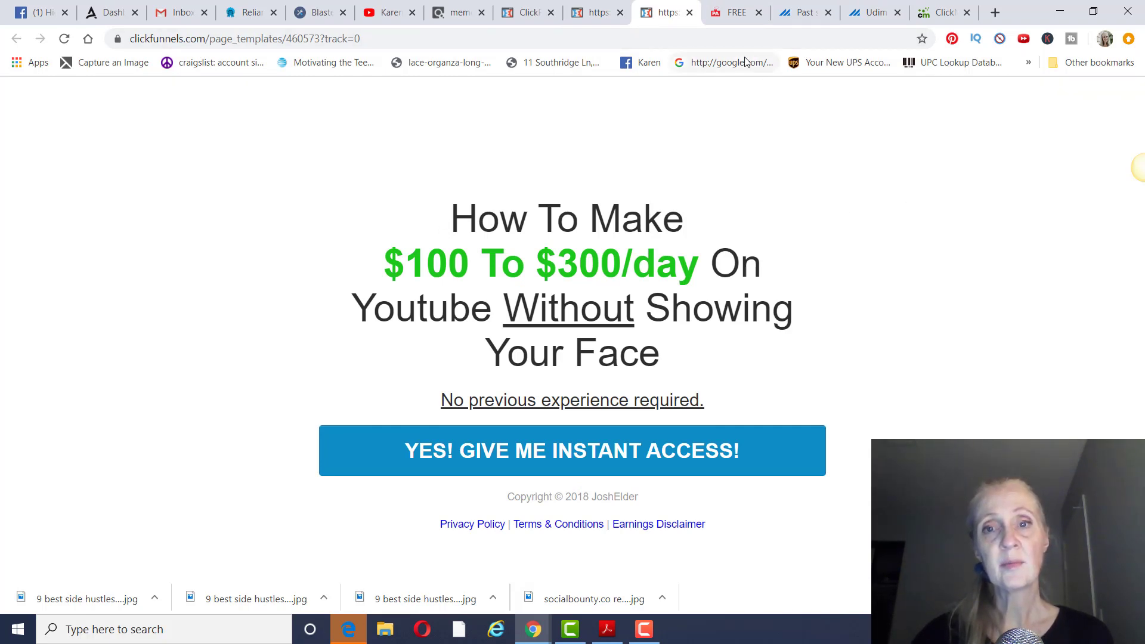
click(736, 13)
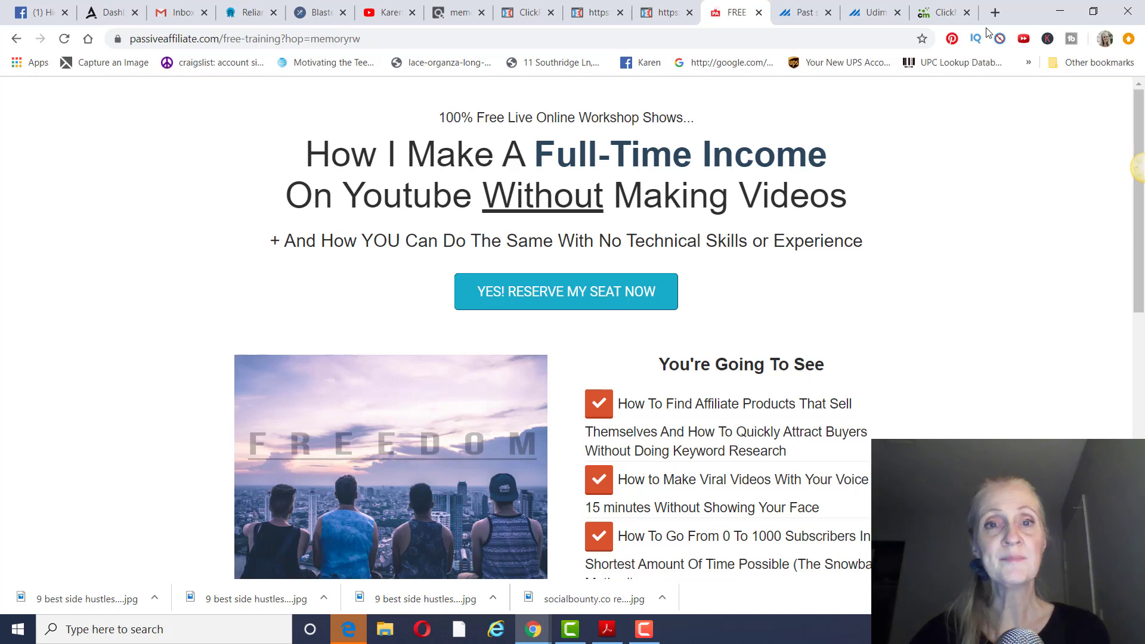
click(528, 17)
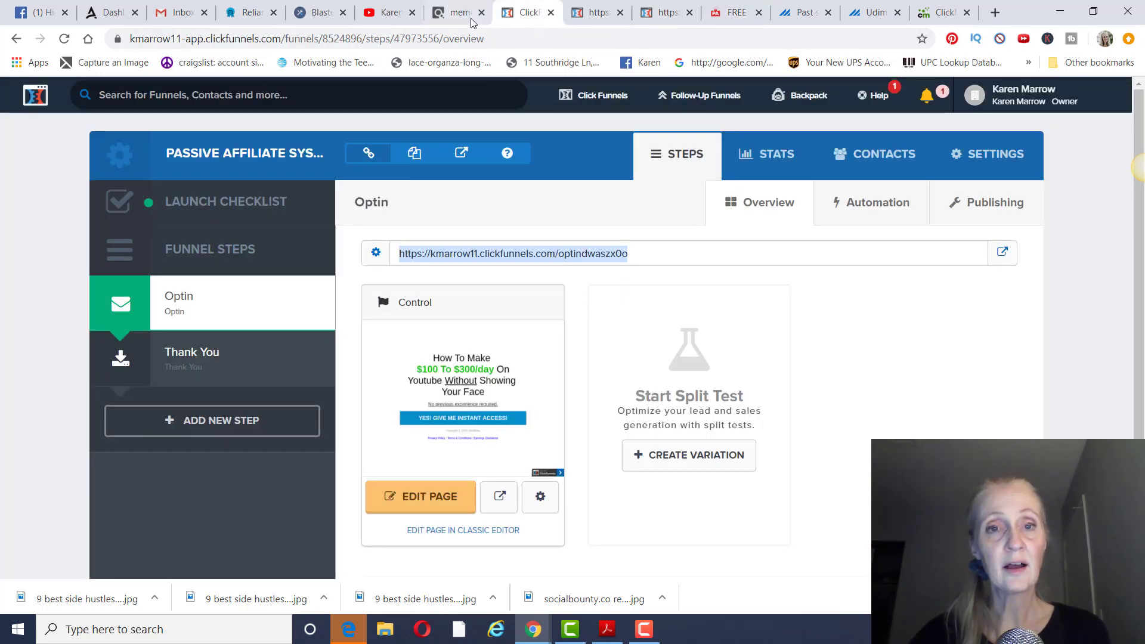
click(389, 14)
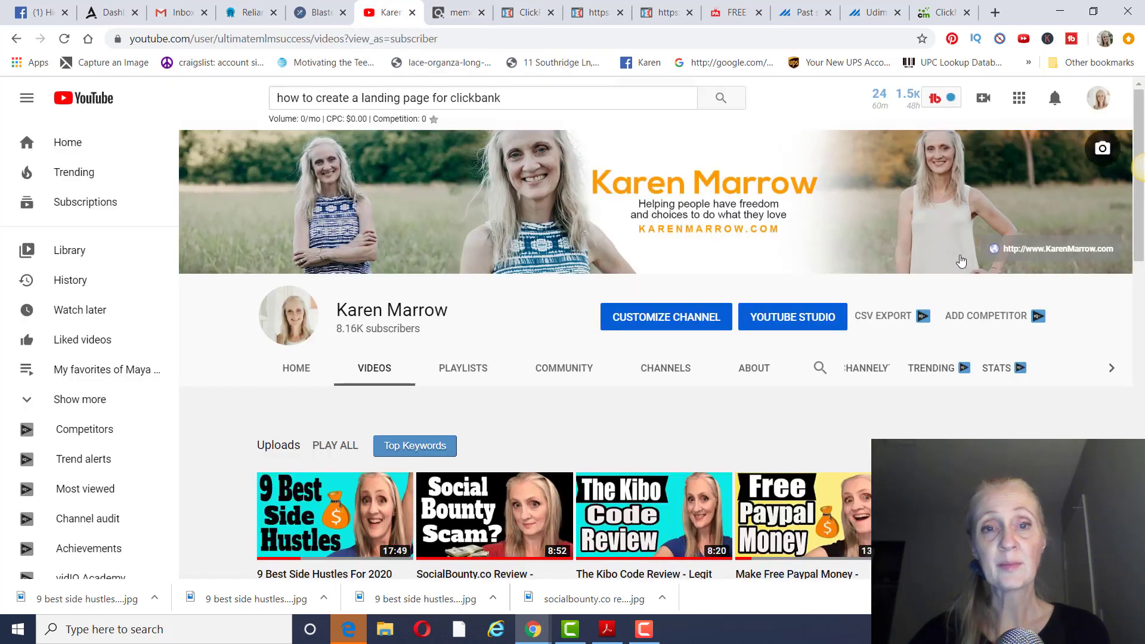